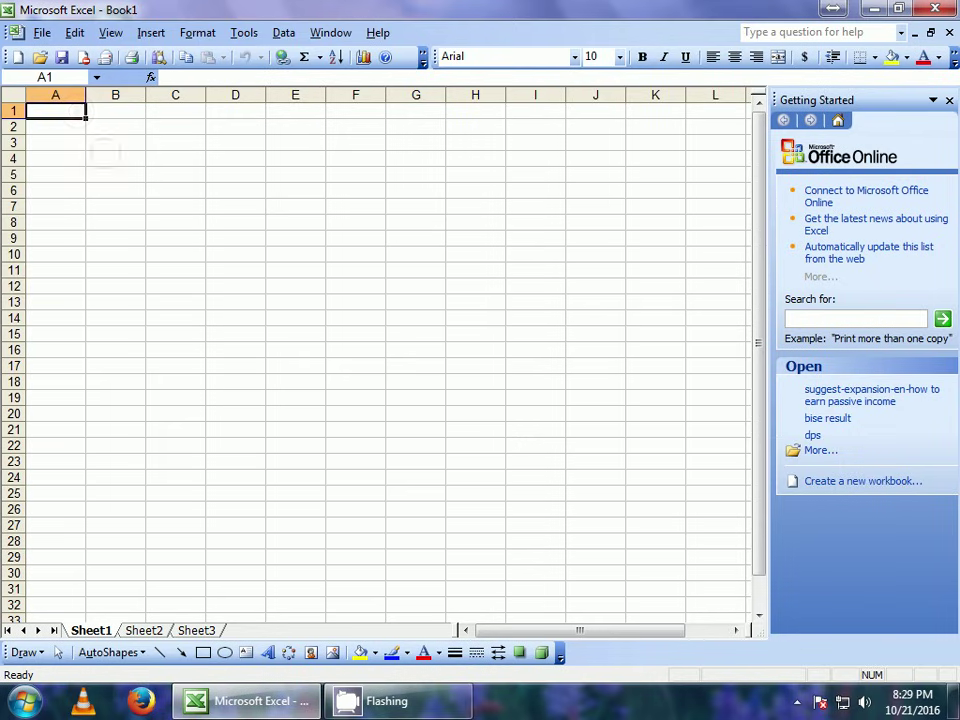
Enter the title 'Result Sheet' in A1, zoom to 200% and close the Getting Started pane.
{"action": "type", "text": "Res"}
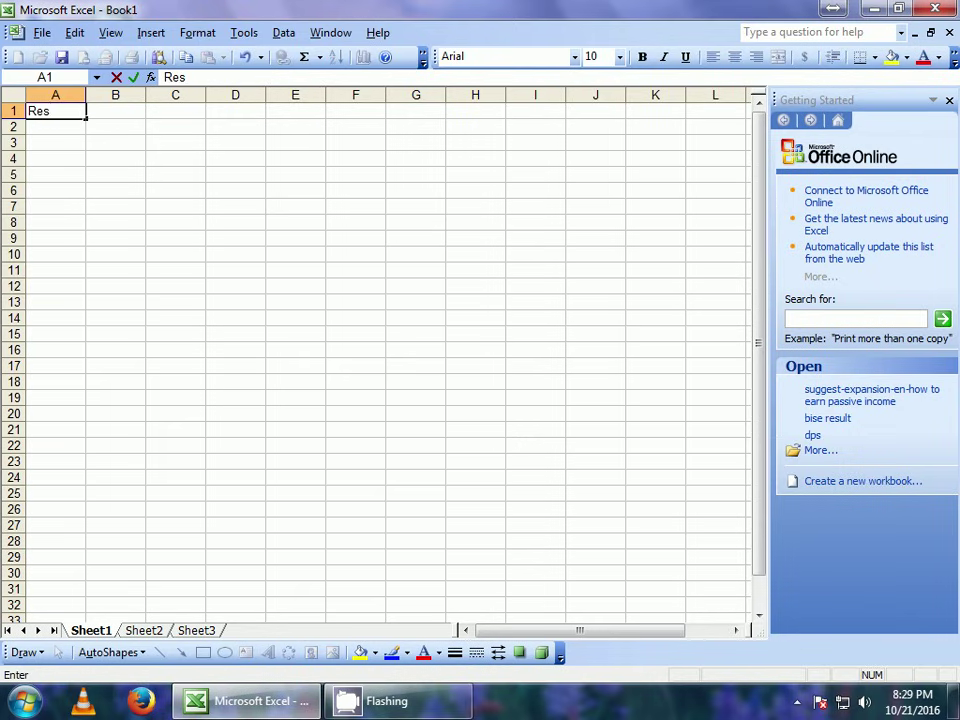
{"action": "type", "text": "ult S"}
{"action": "type", "text": "heet"}
{"action": "key", "text": "Return"}
{"action": "left_click", "coordinate": [392, 56]}
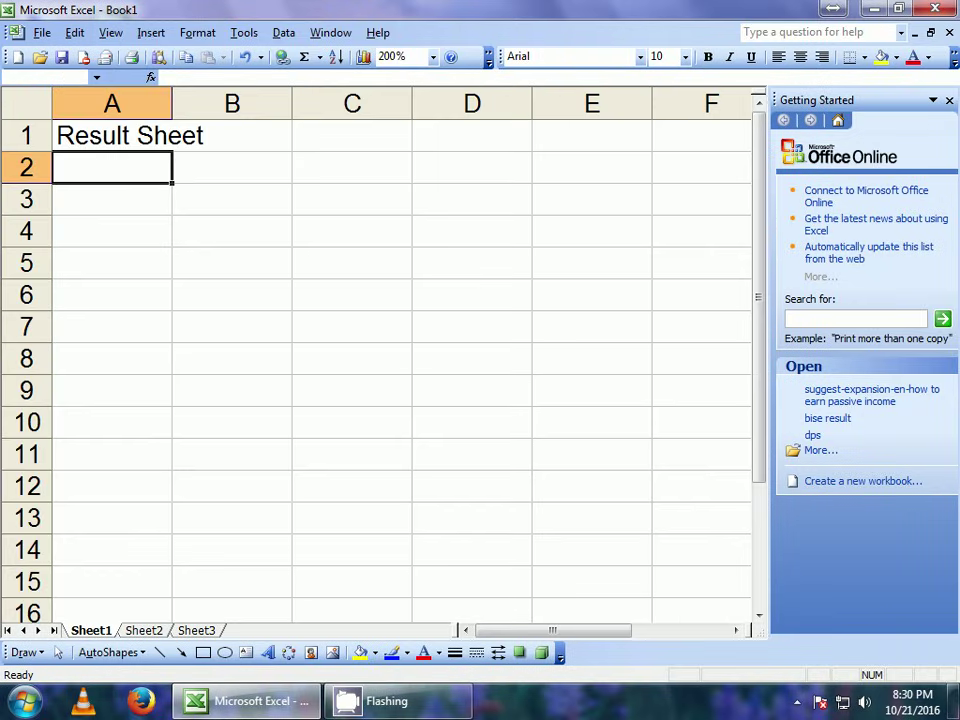
{"action": "left_click", "coordinate": [949, 100]}
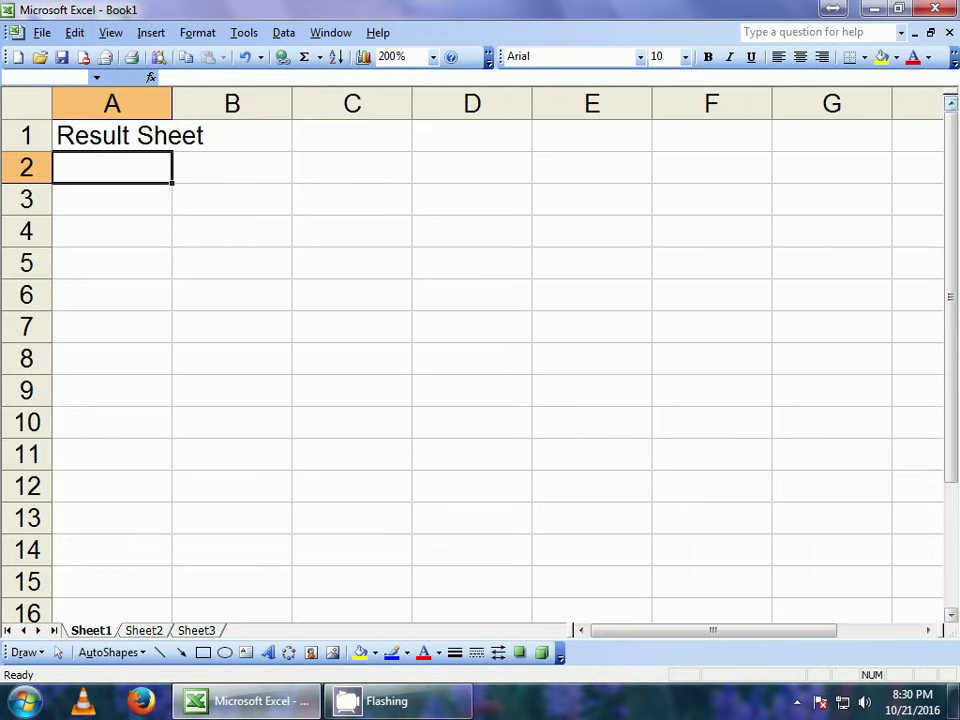
Type the headings S/No, Name, Sub 1 and Sub 2 in A2:D2.
{"action": "left_click", "coordinate": [111, 229]}
{"action": "left_click", "coordinate": [111, 167]}
{"action": "type", "text": "S/No"}
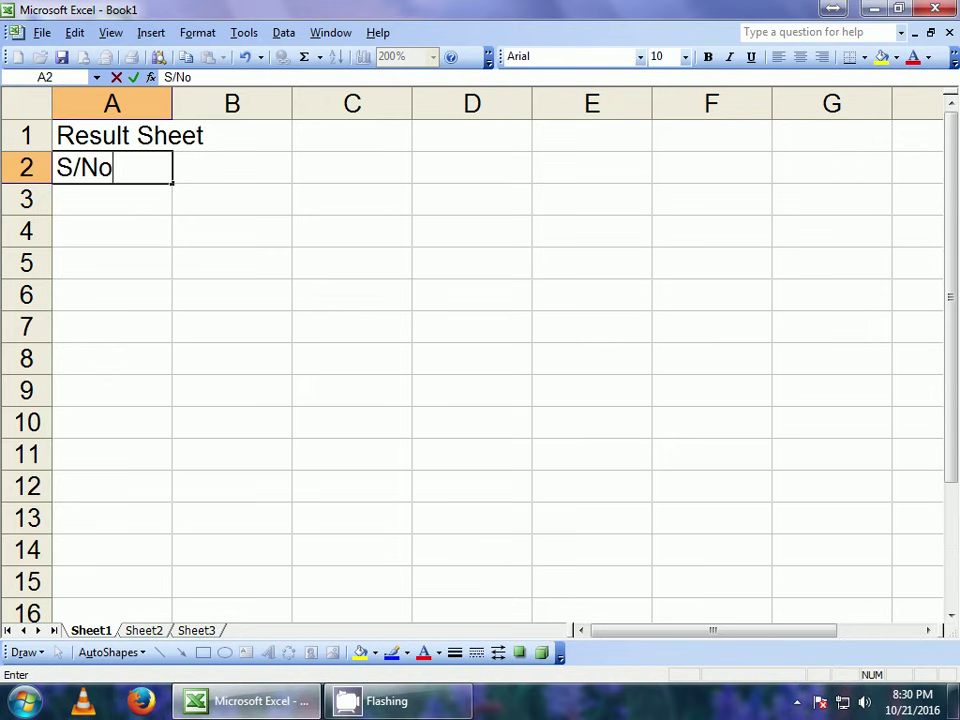
{"action": "key", "text": "Tab"}
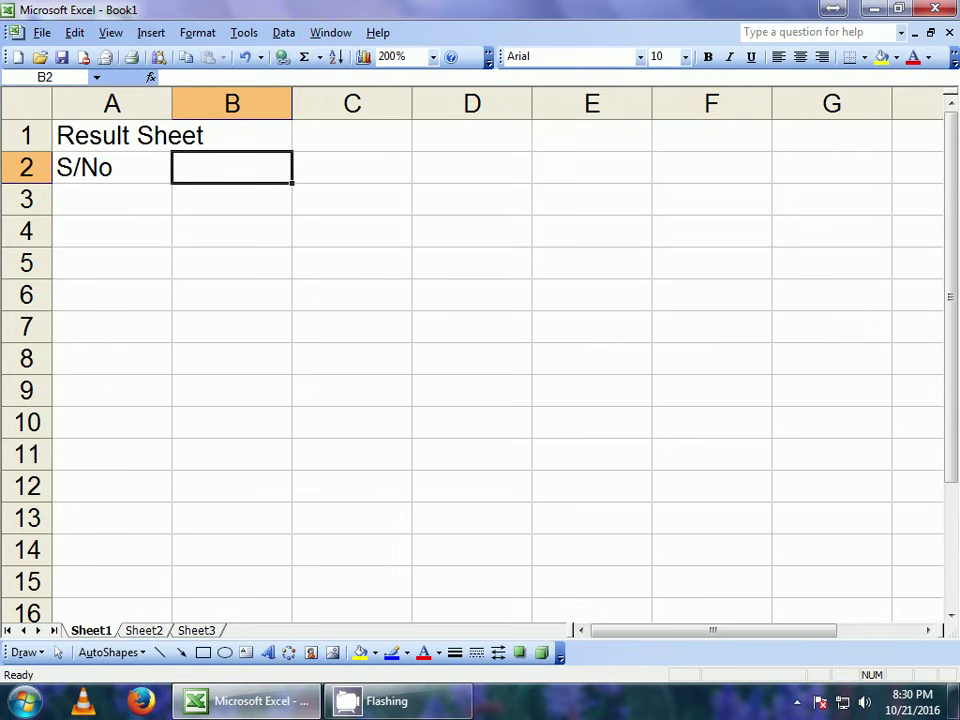
{"action": "type", "text": "Name"}
{"action": "key", "text": "Return"}
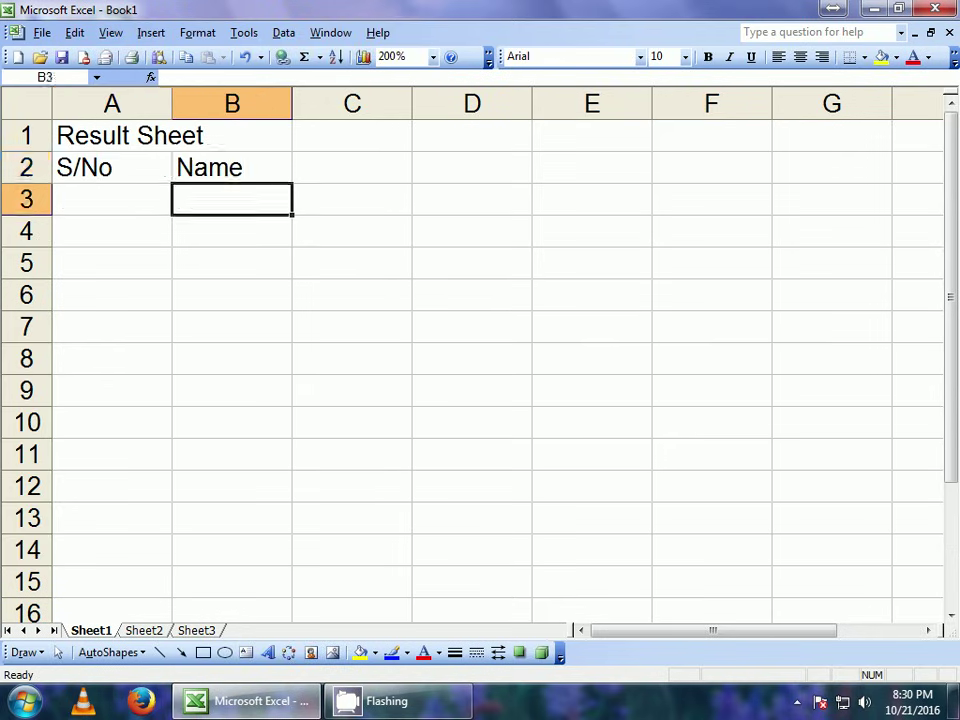
{"action": "left_click", "coordinate": [351, 167]}
{"action": "type", "text": "Sub "}
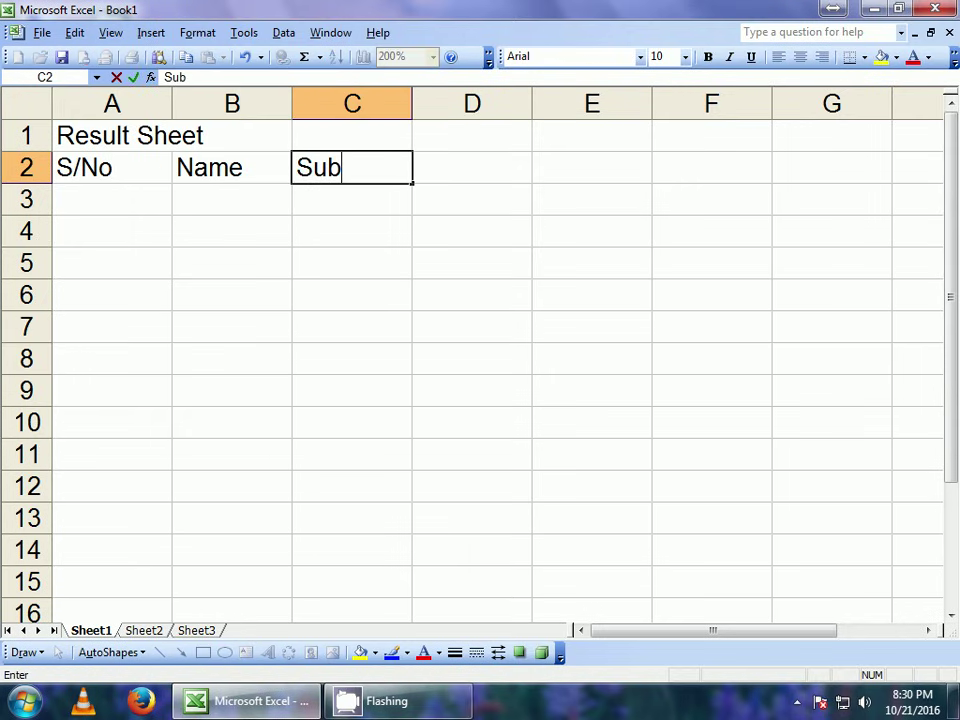
{"action": "type", "text": "1"}
{"action": "key", "text": "ctrl+Return"}
{"action": "key", "text": "Down"}
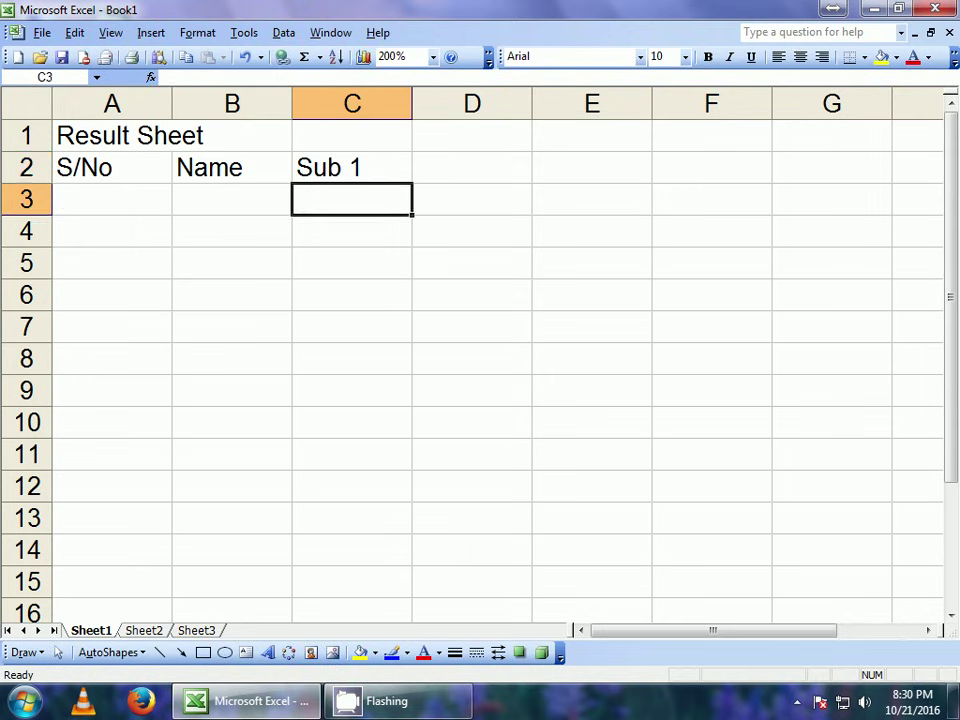
{"action": "key", "text": "Up"}
{"action": "left_click", "coordinate": [471, 167]}
{"action": "type", "text": "S"}
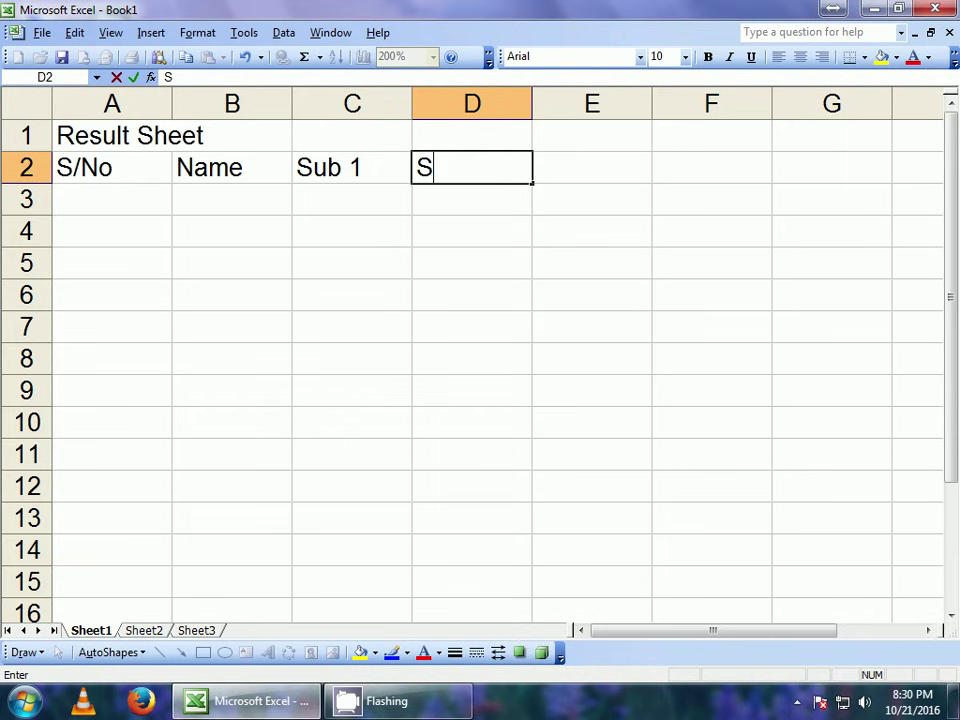
{"action": "type", "text": "ub "}
{"action": "type", "text": "2"}
{"action": "key", "text": "Return"}
Add the headings Sub 3, Sub 4, Sub 5 and Total in E2:H2.
{"action": "left_click", "coordinate": [471, 167]}
{"action": "left_click", "coordinate": [591, 167]}
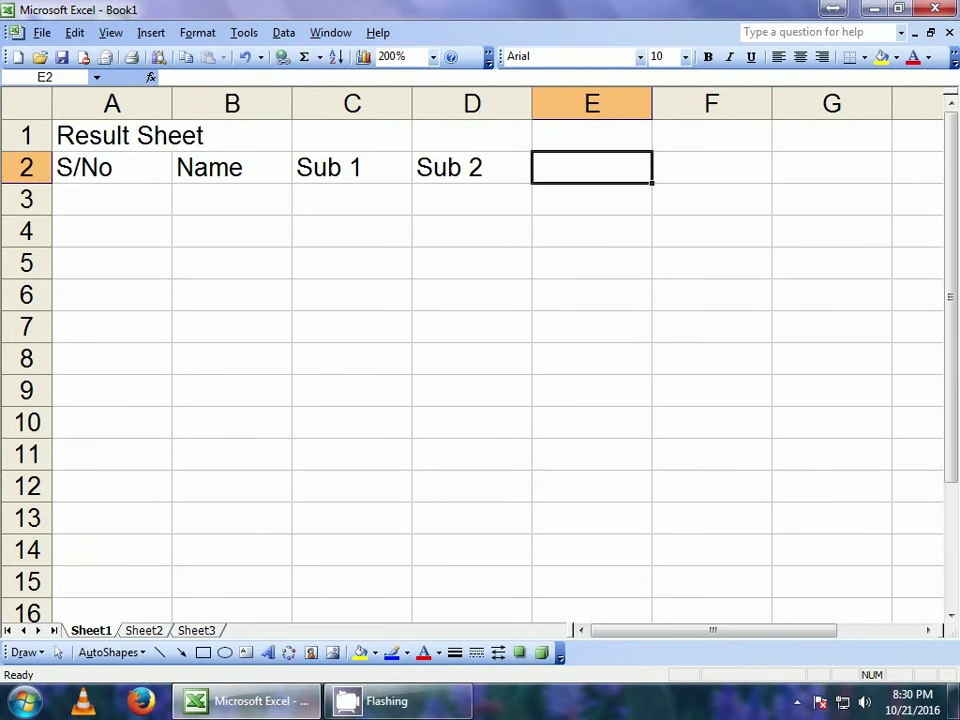
{"action": "type", "text": "Sub "}
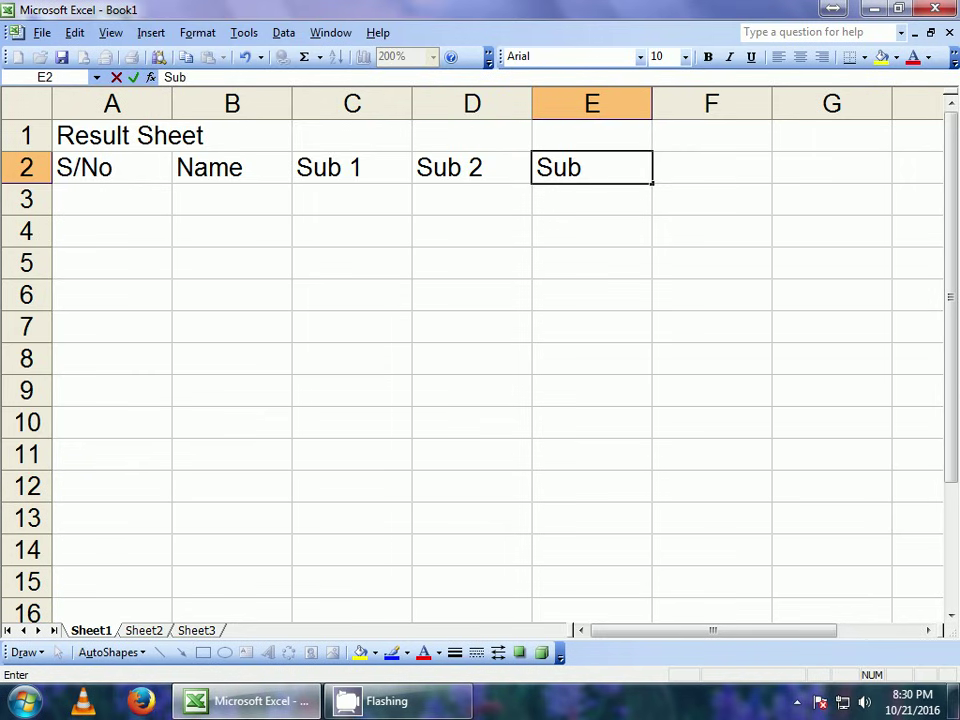
{"action": "type", "text": "3"}
{"action": "key", "text": "Return"}
{"action": "left_click", "coordinate": [591, 167]}
{"action": "left_click", "coordinate": [711, 167]}
{"action": "type", "text": "S"}
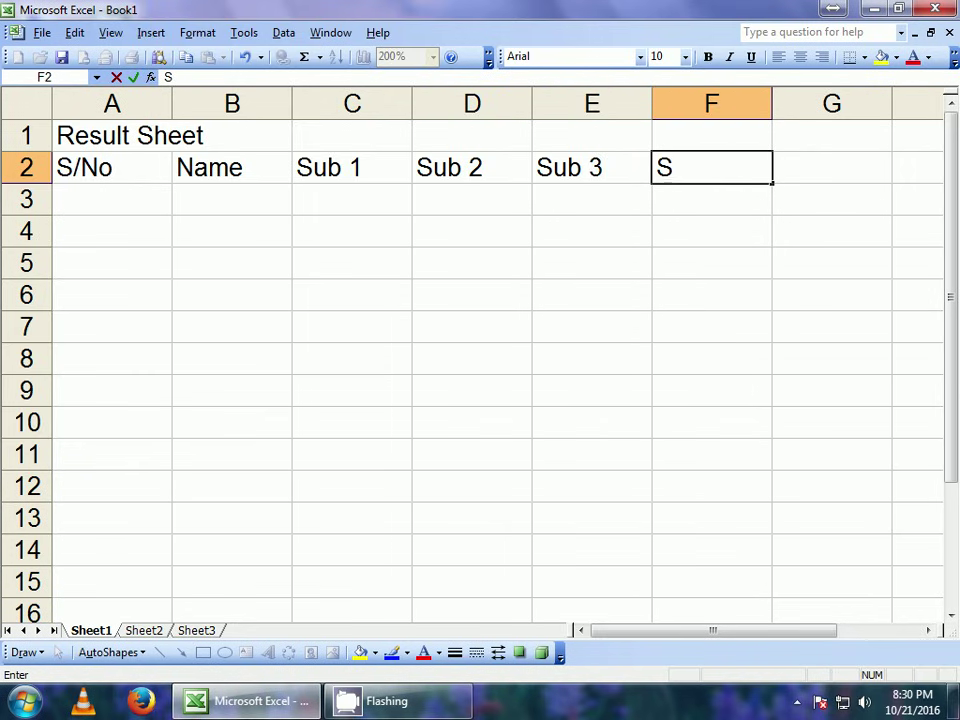
{"action": "type", "text": "ub 4"}
{"action": "key", "text": "Return"}
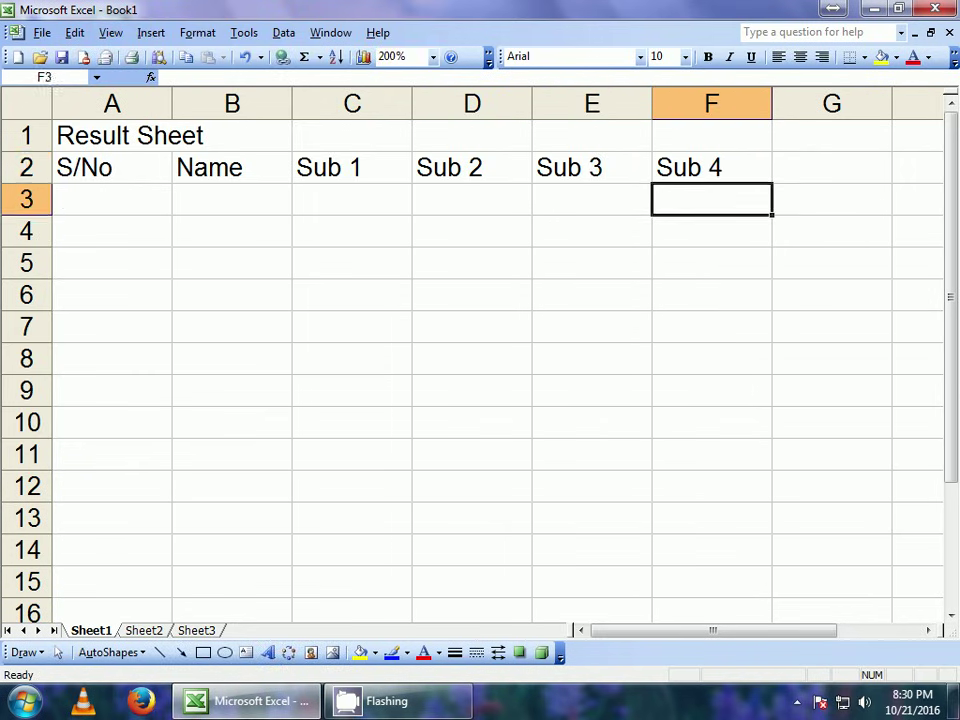
{"action": "left_click", "coordinate": [831, 167]}
{"action": "type", "text": "Sub "}
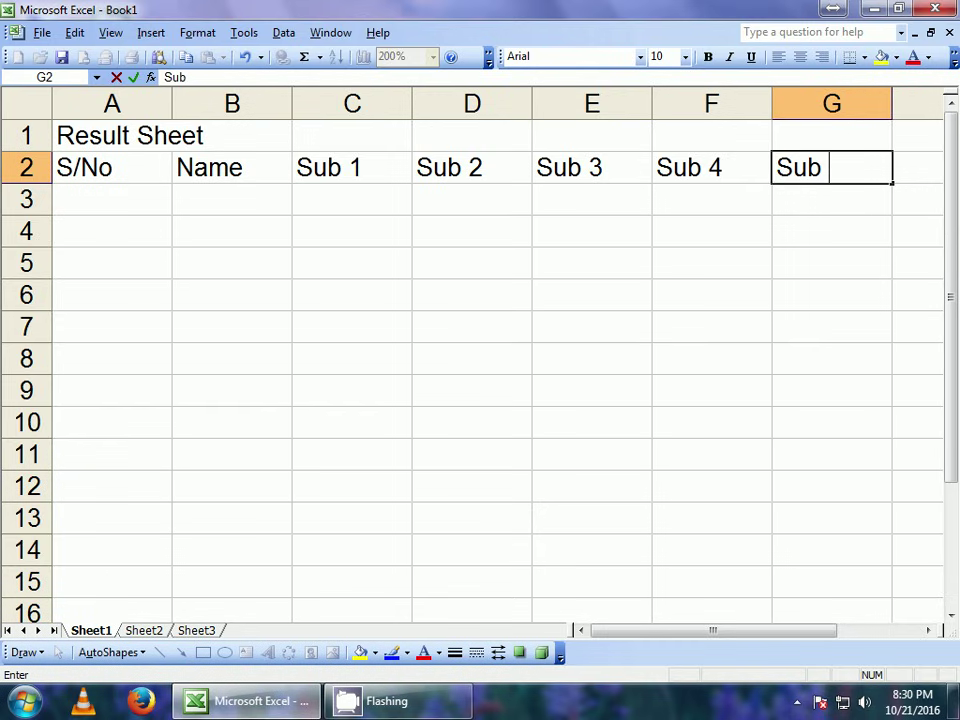
{"action": "type", "text": "5"}
{"action": "key", "text": "Return"}
{"action": "left_click", "coordinate": [831, 167]}
{"action": "left_click", "coordinate": [918, 167]}
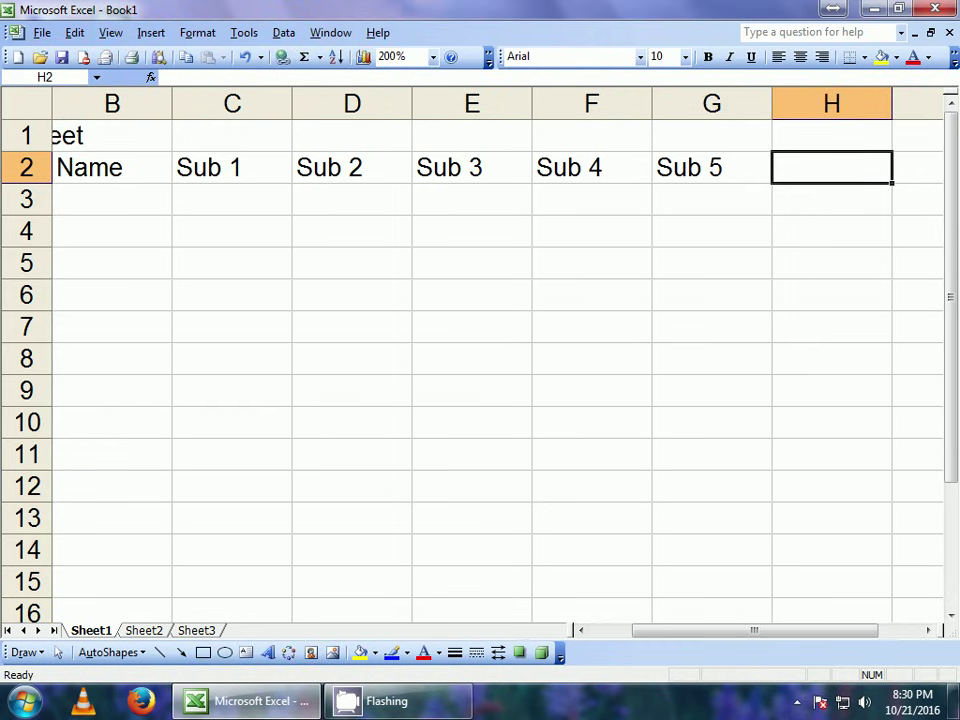
{"action": "type", "text": "Total"}
{"action": "key", "text": "Return"}
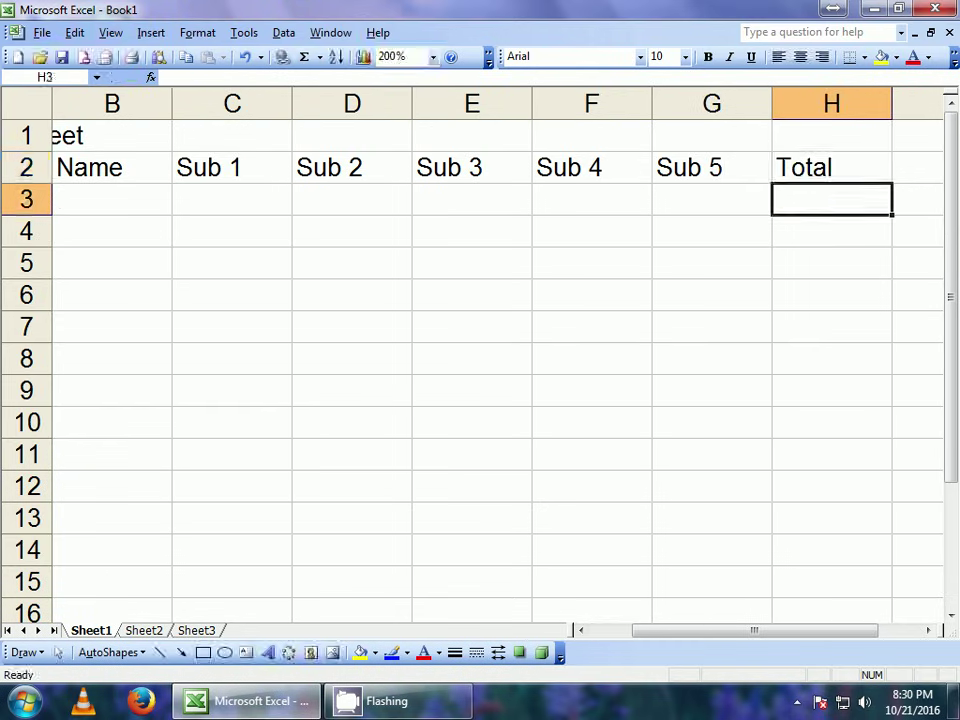
Add the headings Avg, Grade and Remarks in I2:K2.
{"action": "left_click", "coordinate": [918, 167]}
{"action": "type", "text": "A"}
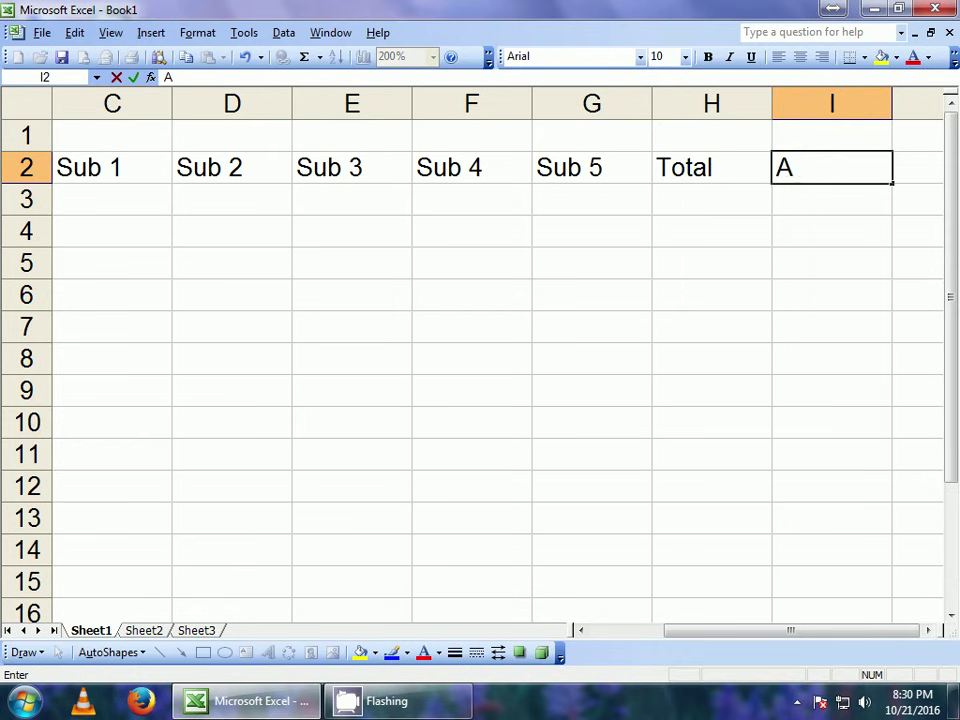
{"action": "type", "text": "vg"}
{"action": "key", "text": "Return"}
{"action": "left_click", "coordinate": [831, 167]}
{"action": "left_click", "coordinate": [918, 167]}
{"action": "type", "text": "G"}
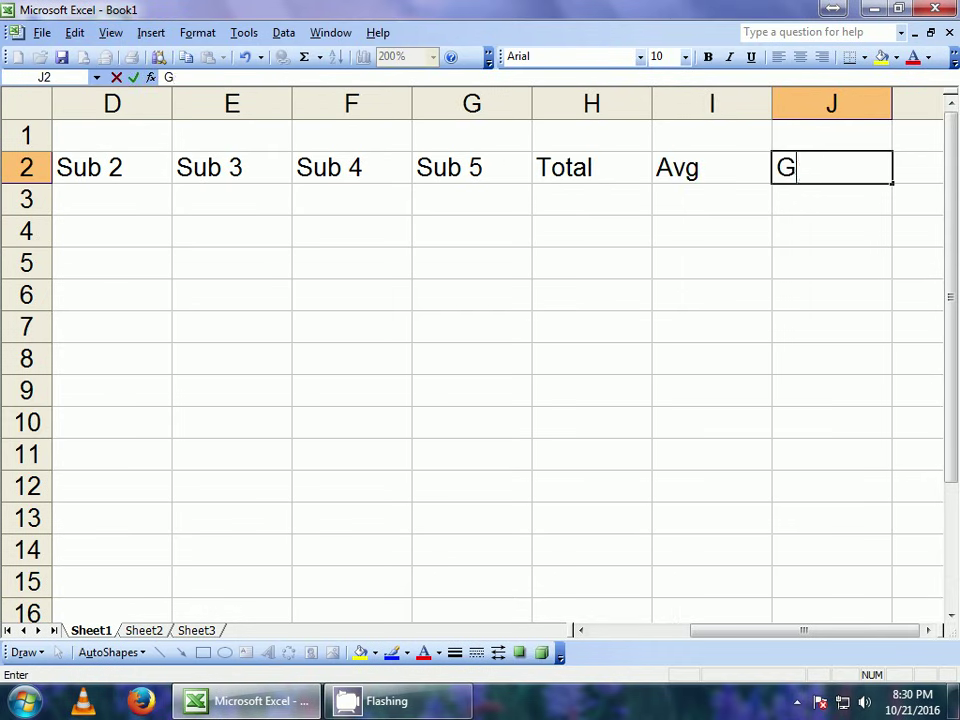
{"action": "type", "text": "rade"}
{"action": "key", "text": "Return"}
{"action": "left_click", "coordinate": [831, 167]}
{"action": "left_click", "coordinate": [918, 167]}
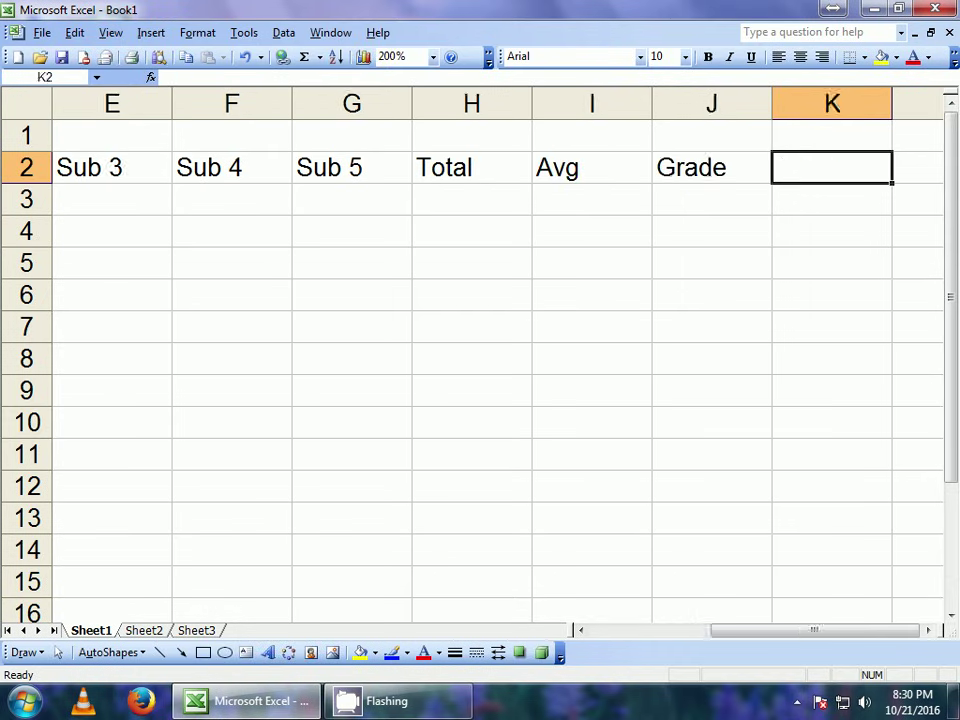
{"action": "type", "text": "Remaer"}
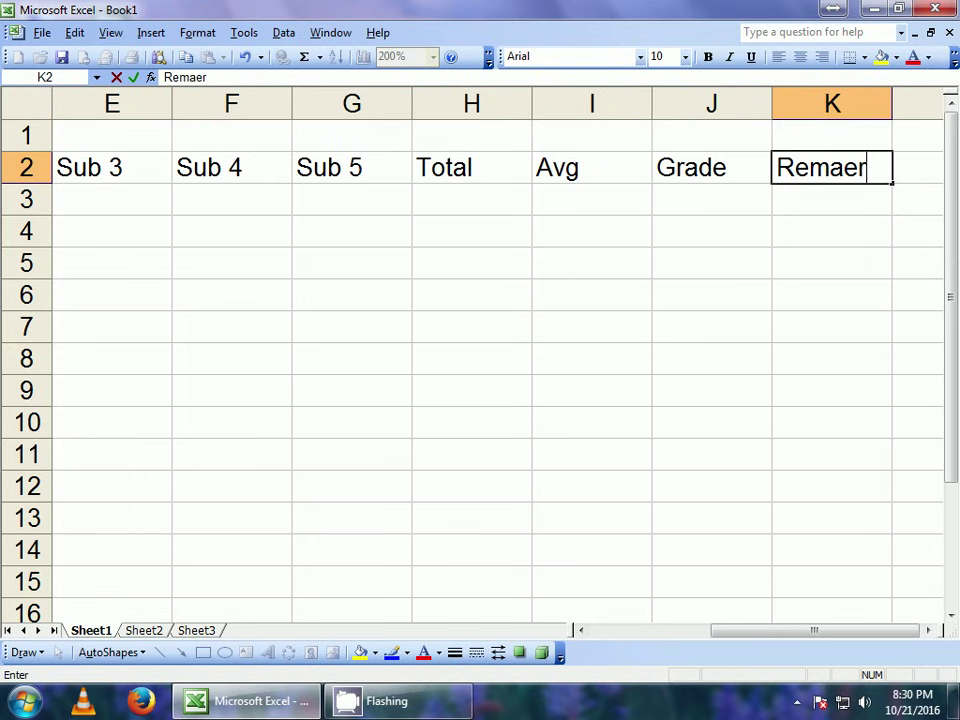
{"action": "key", "text": "BackSpace"}
{"action": "key", "text": "BackSpace"}
{"action": "type", "text": "rks"}
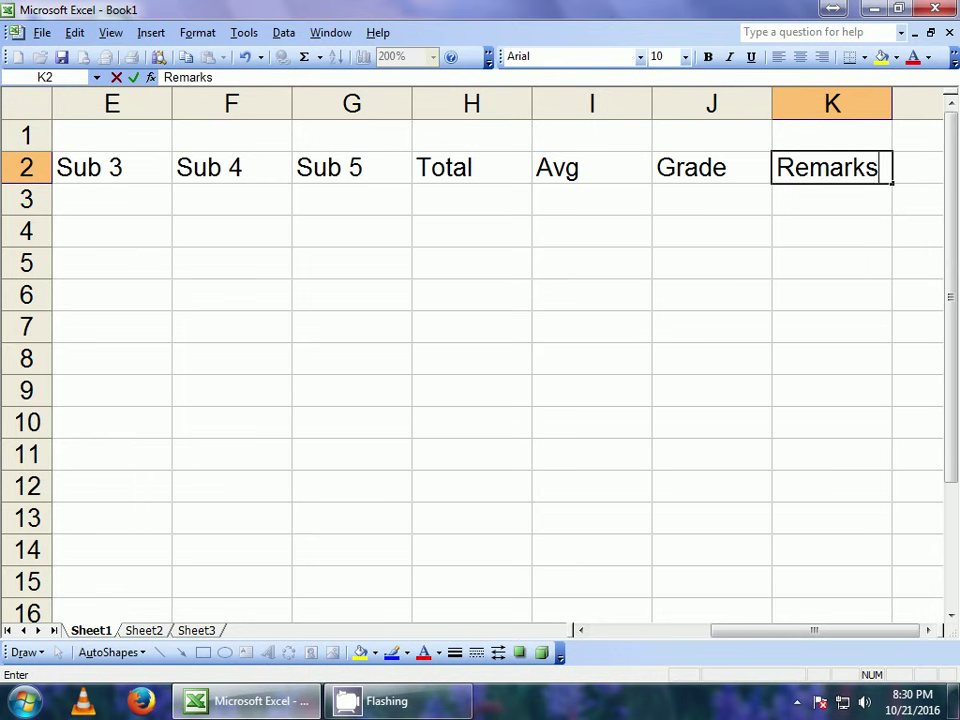
{"action": "key", "text": "Return"}
{"action": "left_click", "coordinate": [831, 167]}
{"action": "key", "text": "Left"}
{"action": "key", "text": "Left"}
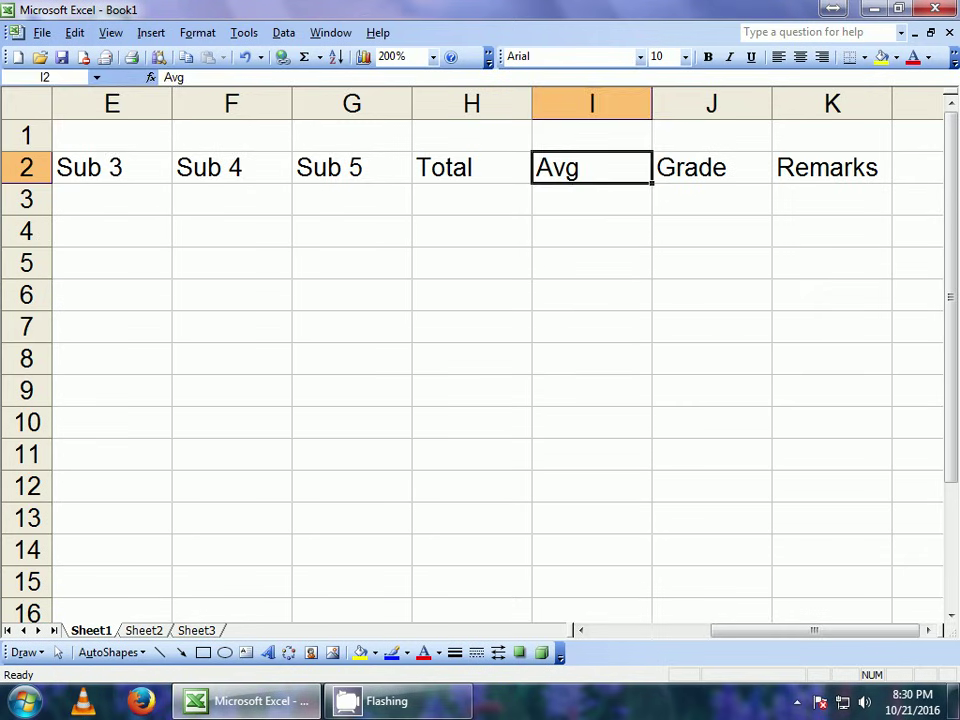
{"action": "key", "text": "Left"}
{"action": "key", "text": "Left"}
{"action": "key", "text": "Left"}
{"action": "key", "text": "Left"}
{"action": "key", "text": "Left"}
{"action": "key", "text": "Left"}
{"action": "key", "text": "Left"}
{"action": "key", "text": "Left"}
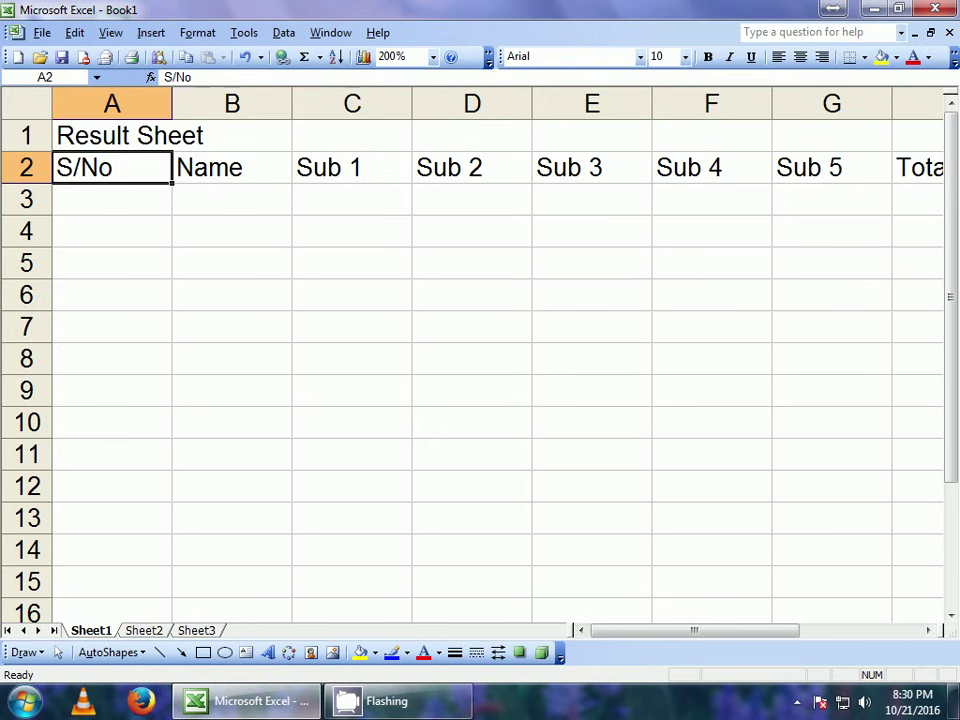
Fill row 3 with S/No 1, a student name, and marks 89, 77, 65, 90, 59.
{"action": "key", "text": "Down"}
{"action": "type", "text": "1"}
{"action": "key", "text": "Tab"}
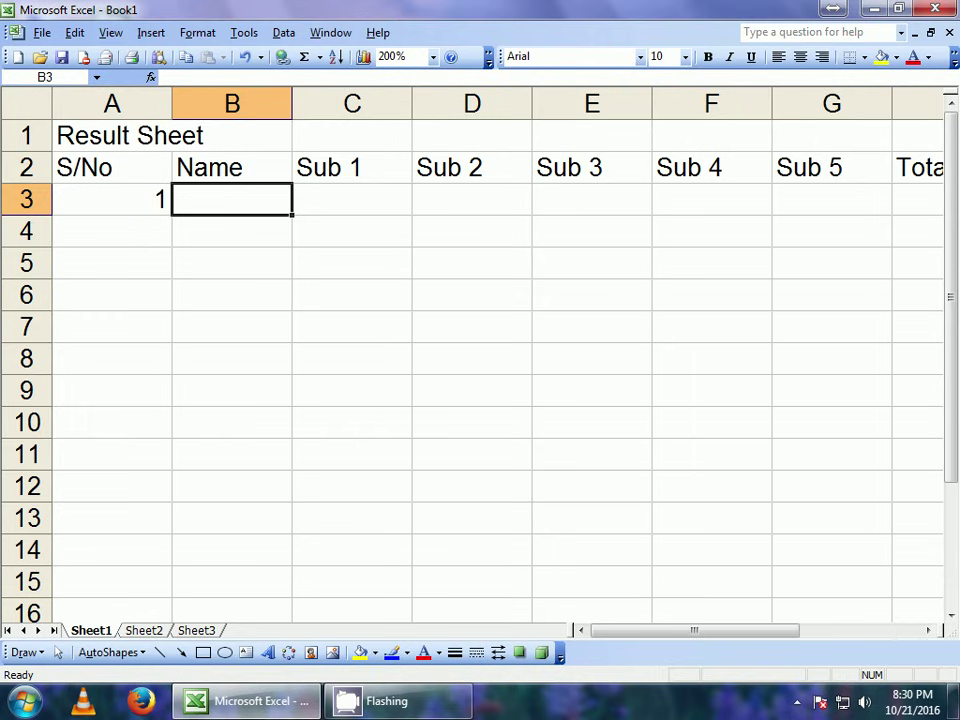
{"action": "type", "text": "Ali"}
{"action": "key", "text": "Tab"}
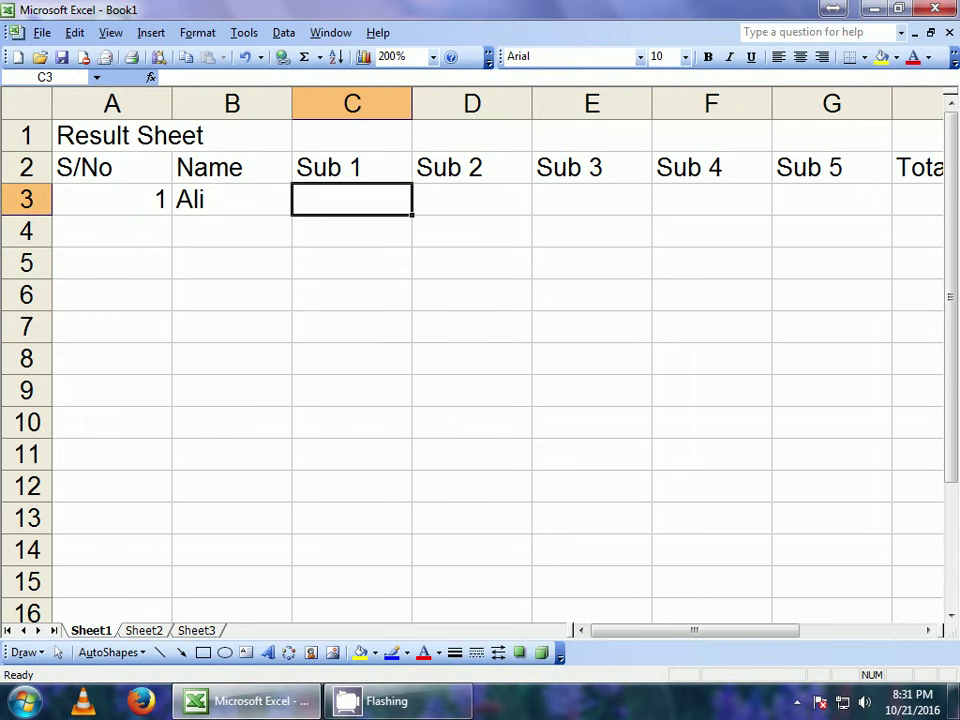
{"action": "type", "text": "89"}
{"action": "key", "text": "Tab"}
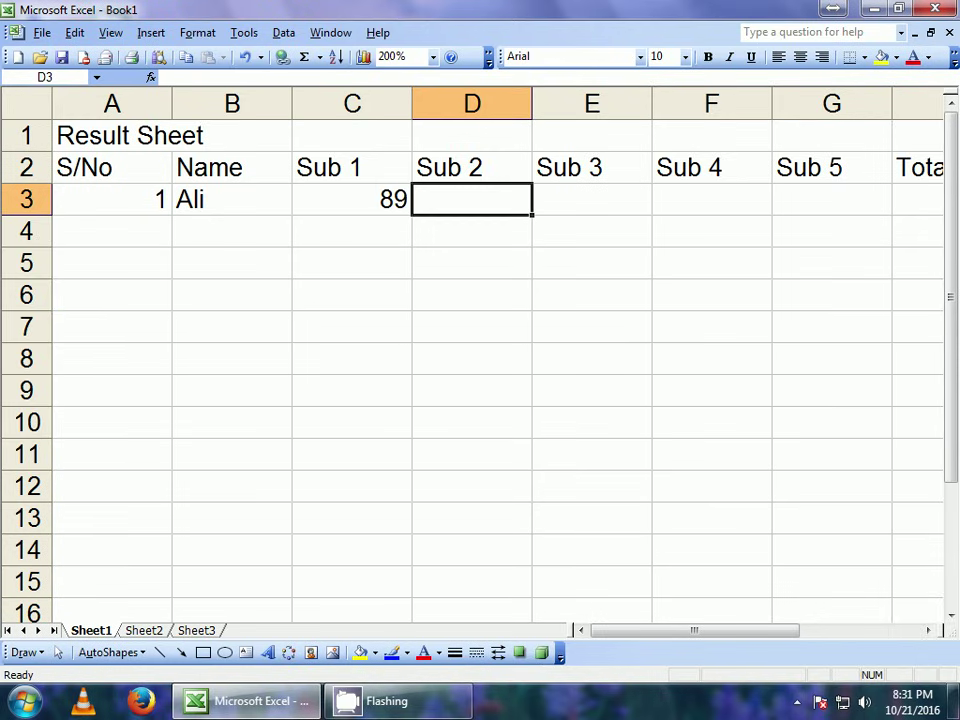
{"action": "type", "text": "77"}
{"action": "key", "text": "Tab"}
{"action": "type", "text": "65"}
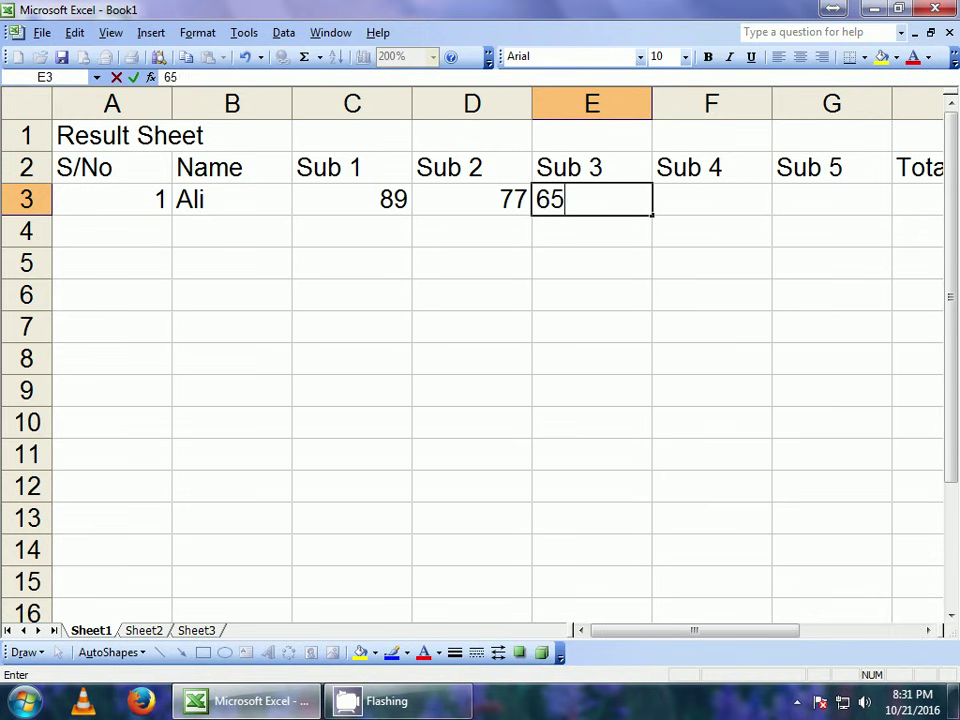
{"action": "key", "text": "Tab"}
{"action": "type", "text": "90"}
{"action": "key", "text": "Tab"}
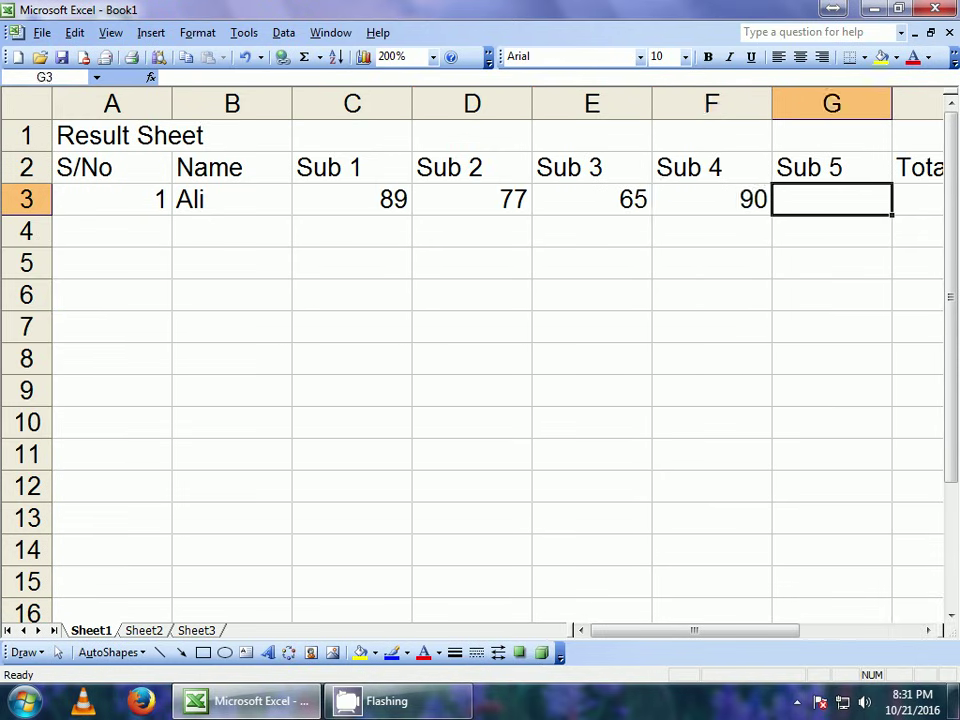
{"action": "type", "text": "59"}
{"action": "key", "text": "Tab"}
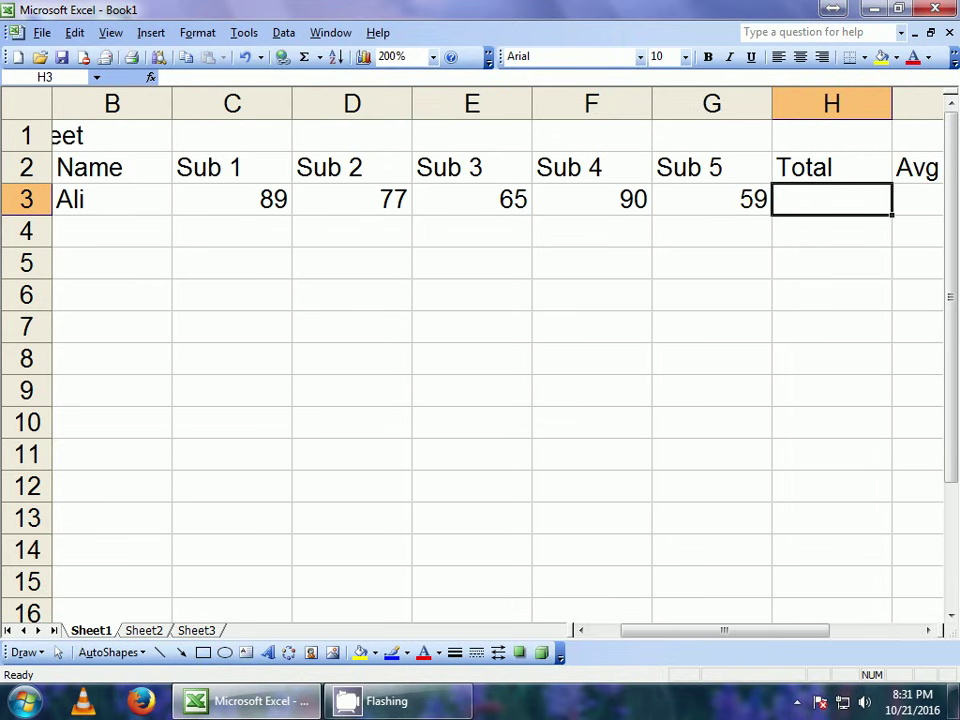
{"action": "key", "text": "Left"}
{"action": "key", "text": "Left"}
{"action": "key", "text": "Left"}
{"action": "key", "text": "Left"}
{"action": "key", "text": "Left"}
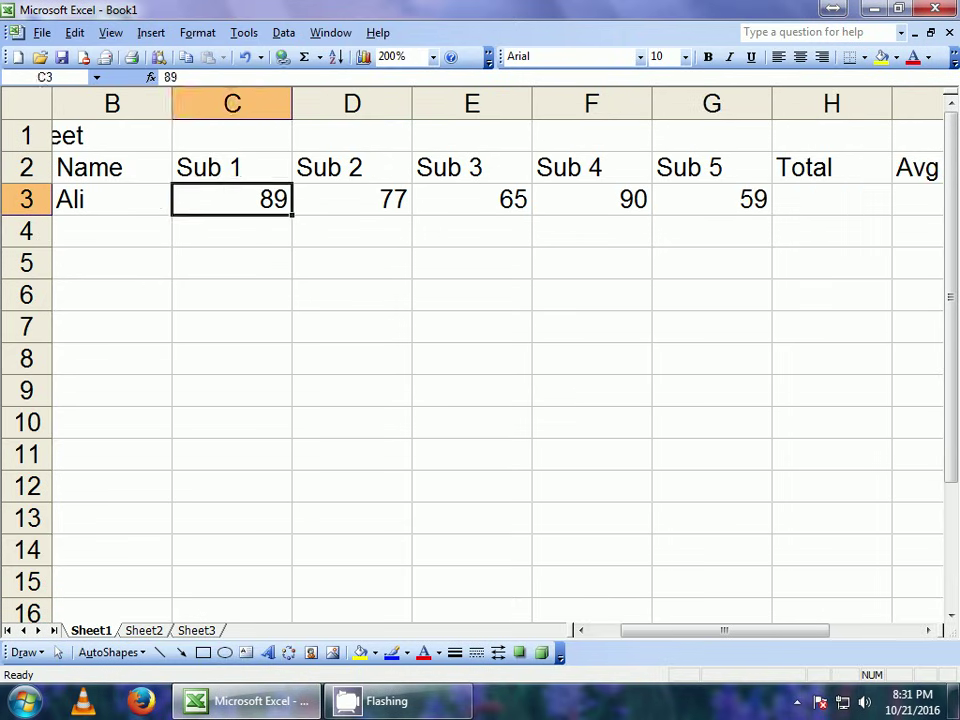
Enter +SUM(C3:G3) in H3 so the first student's Total shows 380.
{"action": "key", "text": "Right"}
{"action": "key", "text": "Right"}
{"action": "key", "text": "Right"}
{"action": "key", "text": "Right"}
{"action": "key", "text": "Right"}
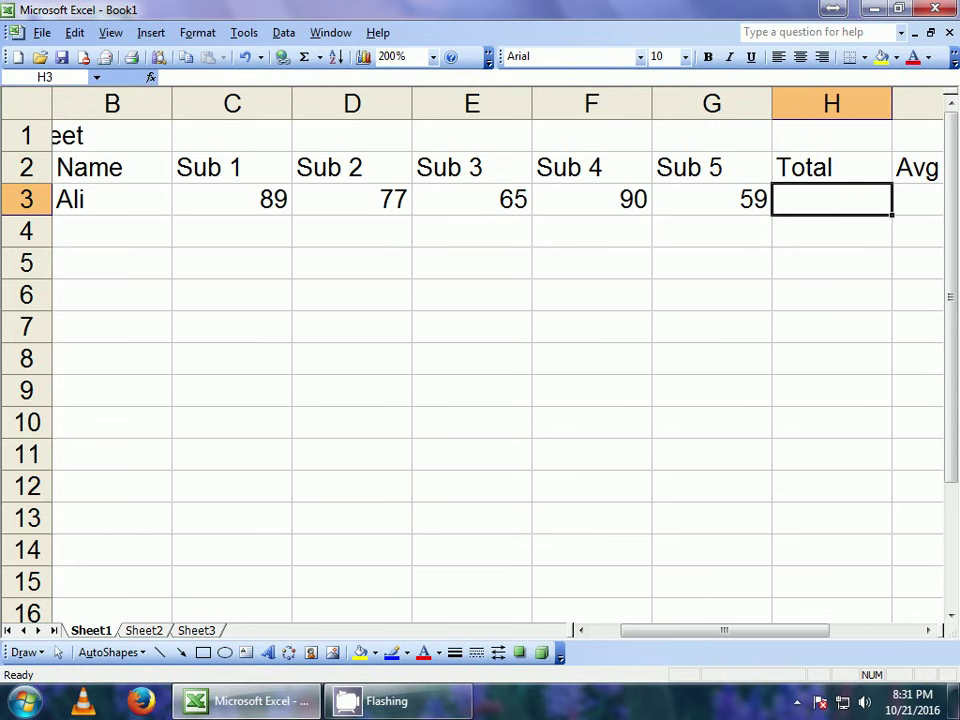
{"action": "type", "text": "+su"}
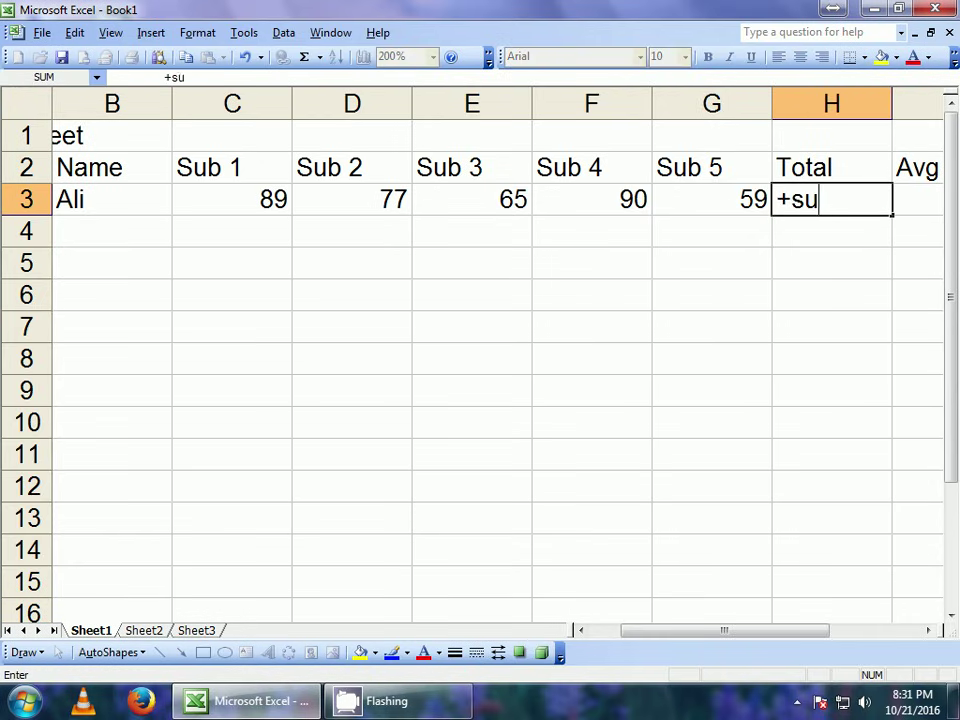
{"action": "type", "text": "m("}
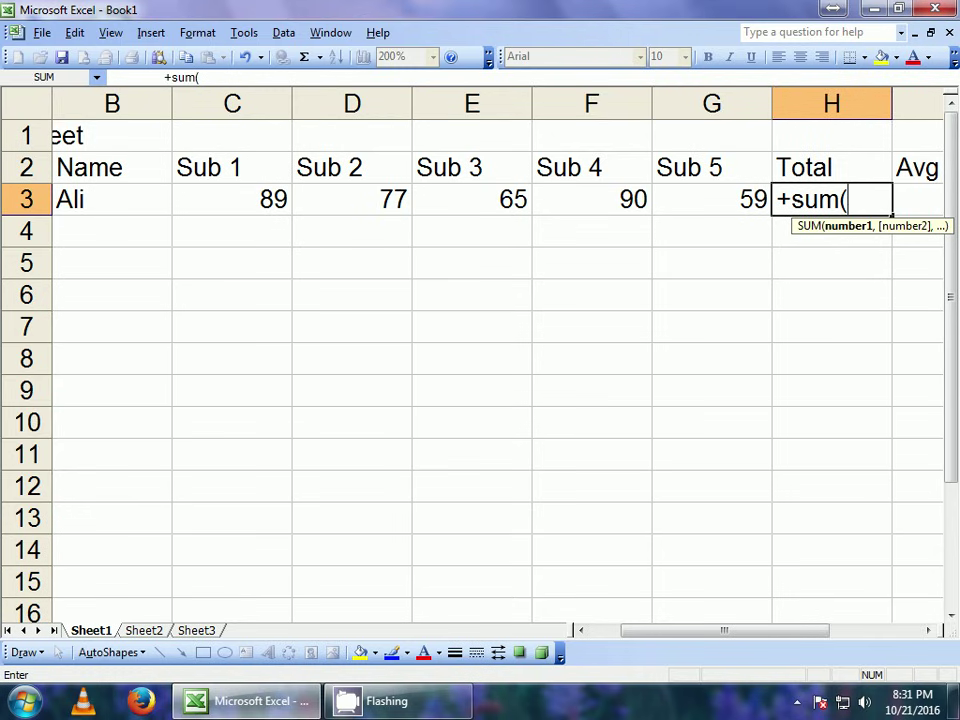
{"action": "left_click", "coordinate": [232, 199]}
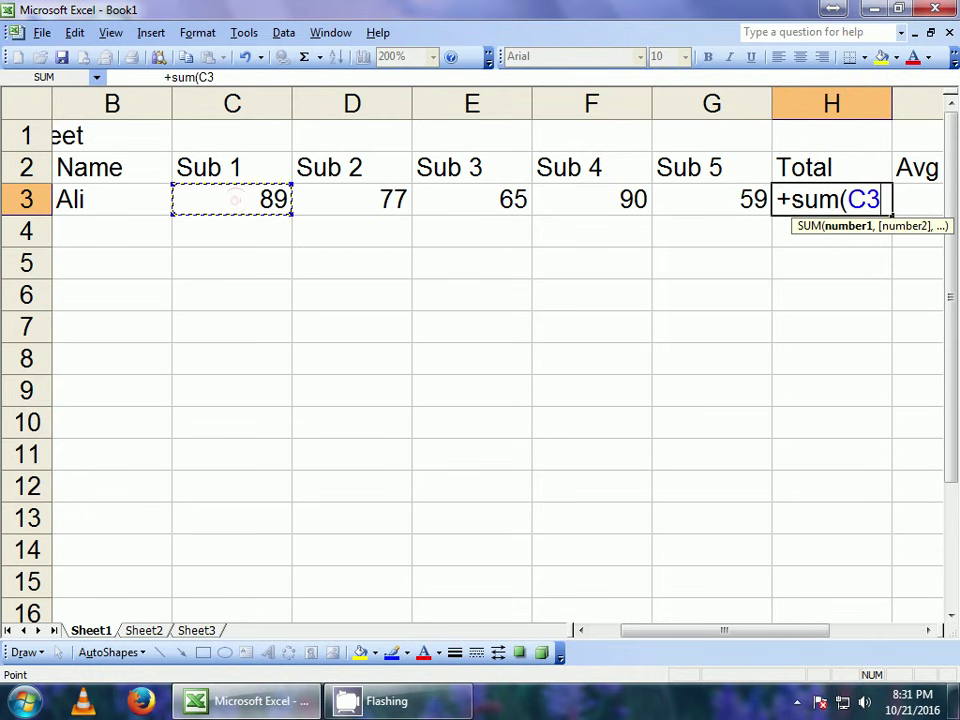
{"action": "key", "text": "F8"}
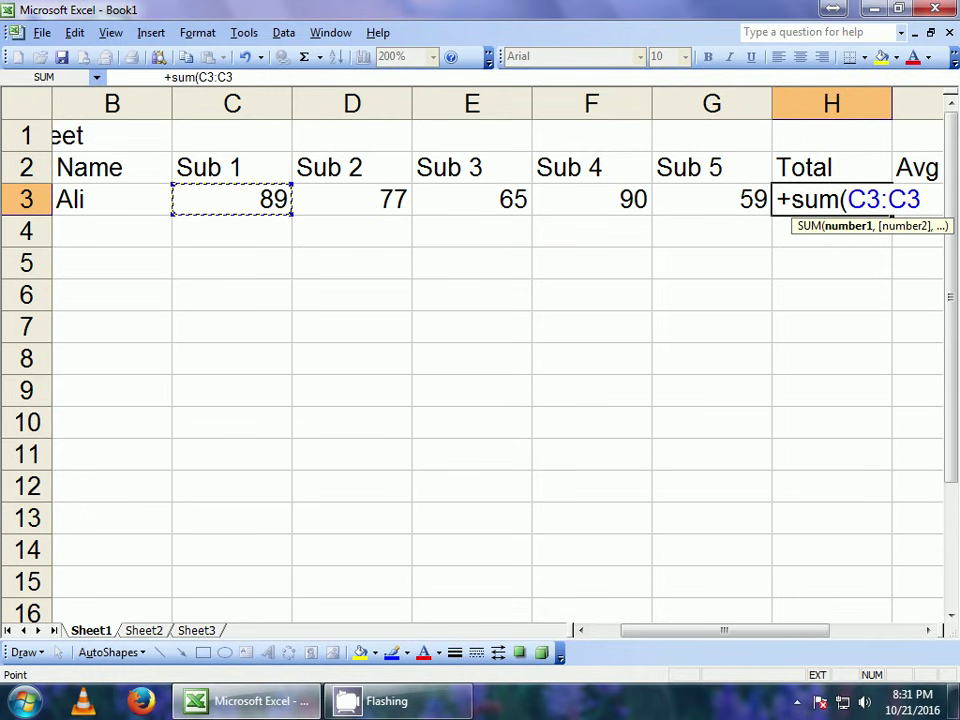
{"action": "left_click", "coordinate": [712, 199]}
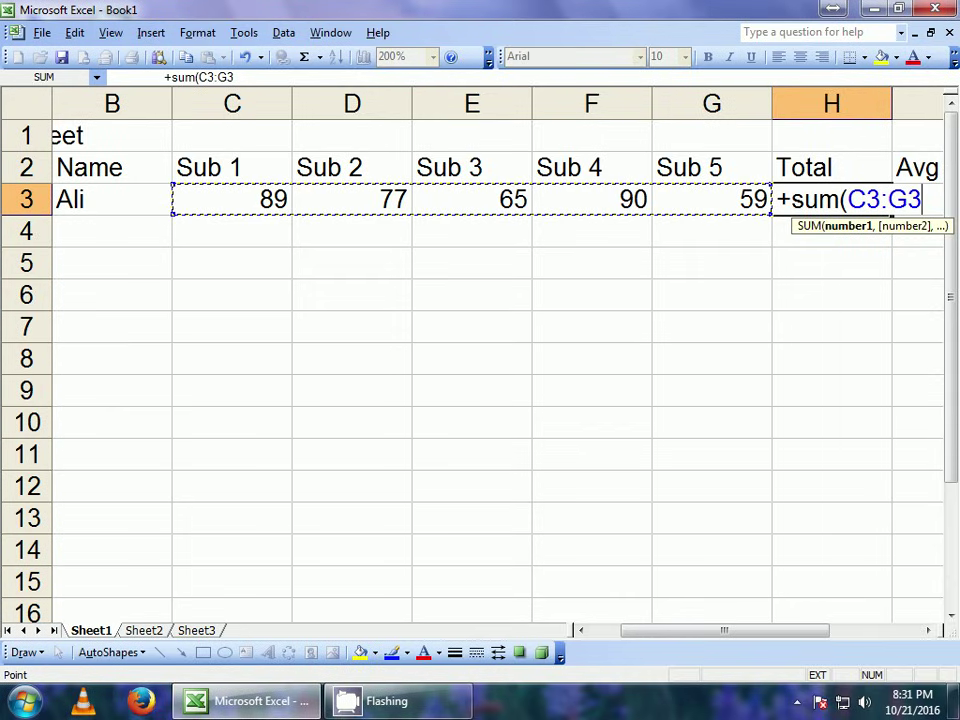
{"action": "type", "text": ")"}
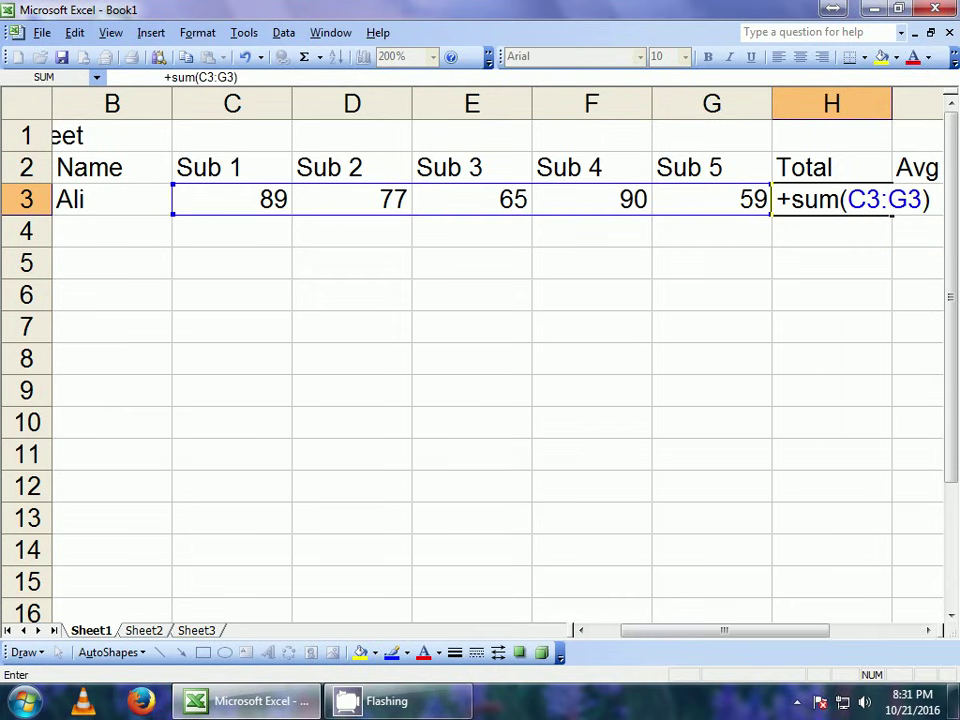
{"action": "key", "text": "Return"}
{"action": "key", "text": "Up"}
{"action": "key", "text": "Right"}
{"action": "key", "text": "Right"}
{"action": "key", "text": "Right"}
{"action": "key", "text": "Right"}
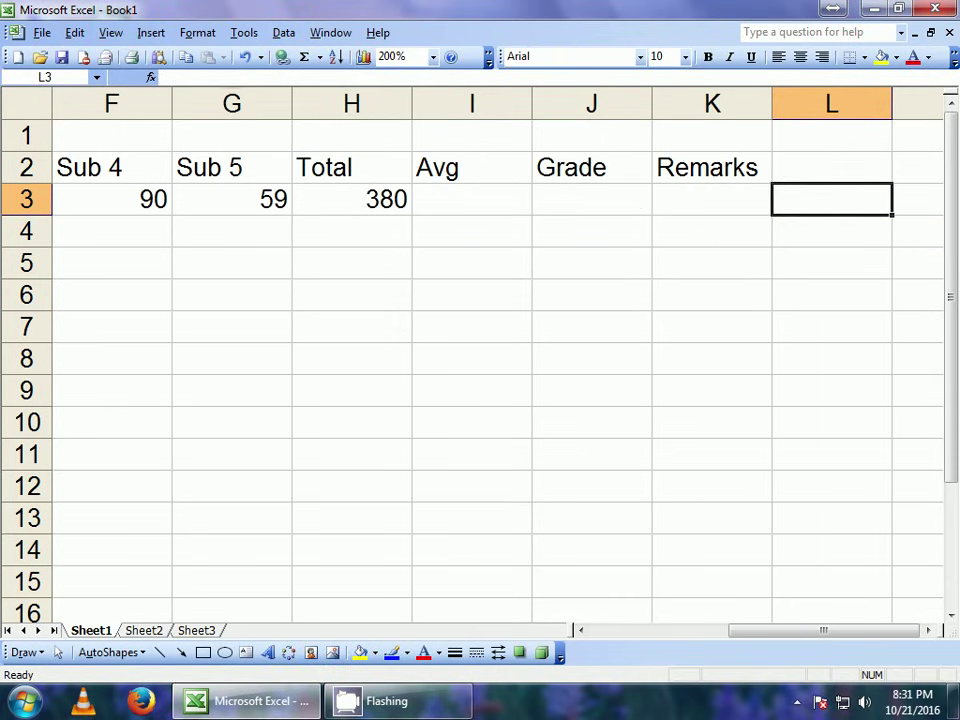
{"action": "key", "text": "Left"}
{"action": "key", "text": "Left"}
{"action": "key", "text": "Left"}
Start an AVERAGE formula in I3 referencing the marks from C3 onward.
{"action": "type", "text": "+"}
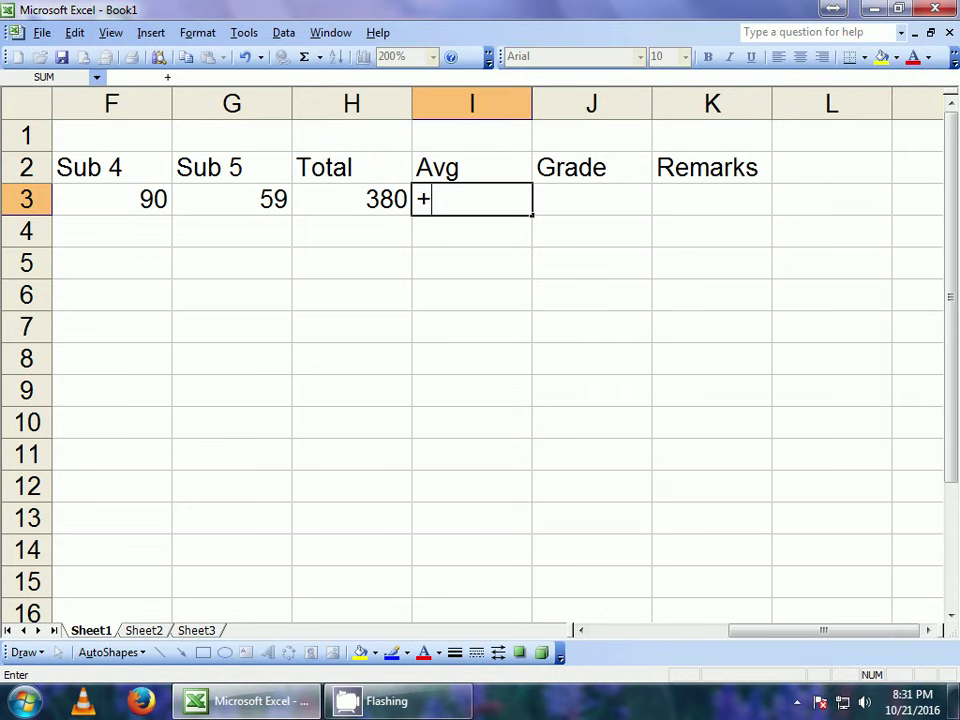
{"action": "type", "text": "av"}
{"action": "type", "text": "erage"}
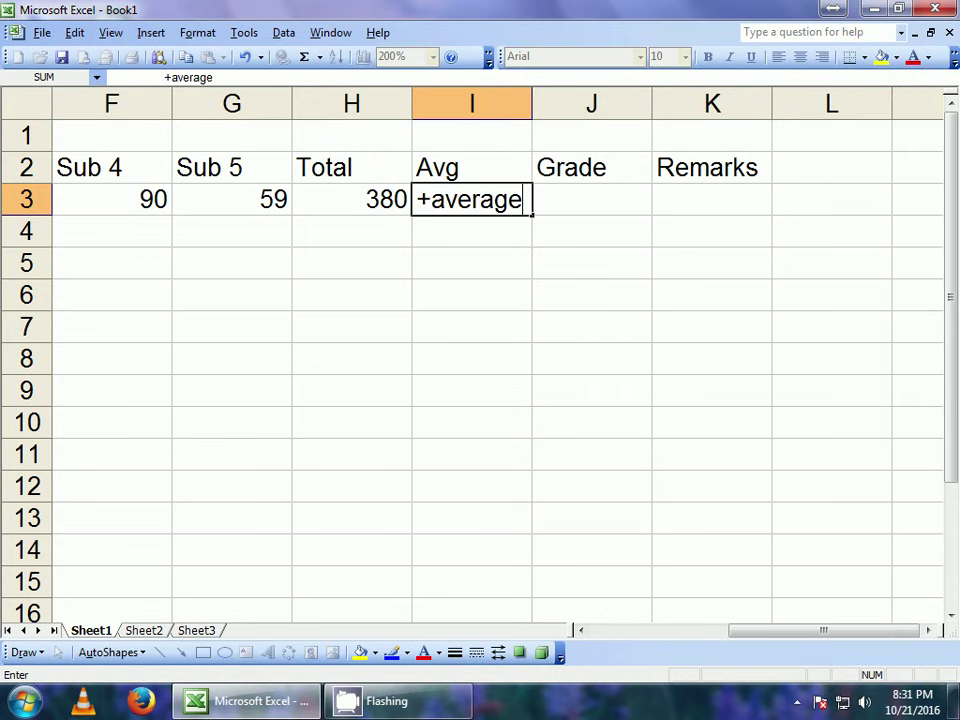
{"action": "type", "text": "("}
{"action": "key", "text": "Left"}
{"action": "key", "text": "Left"}
{"action": "key", "text": "Left"}
{"action": "key", "text": "Left"}
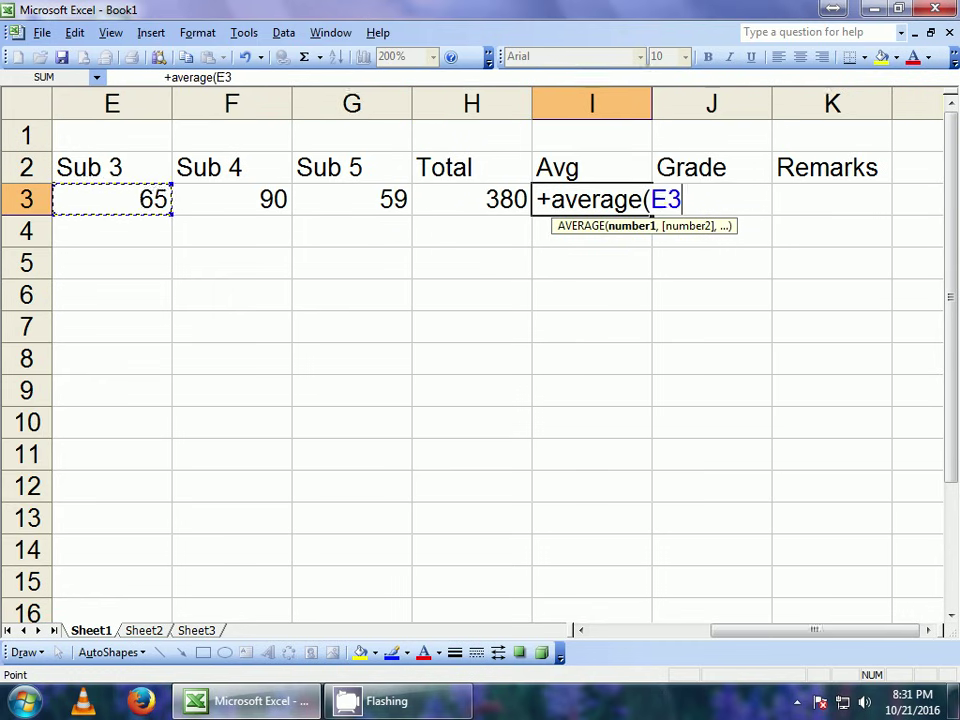
{"action": "key", "text": "Left"}
{"action": "key", "text": "Left"}
{"action": "key", "text": "Left"}
{"action": "key", "text": "Right"}
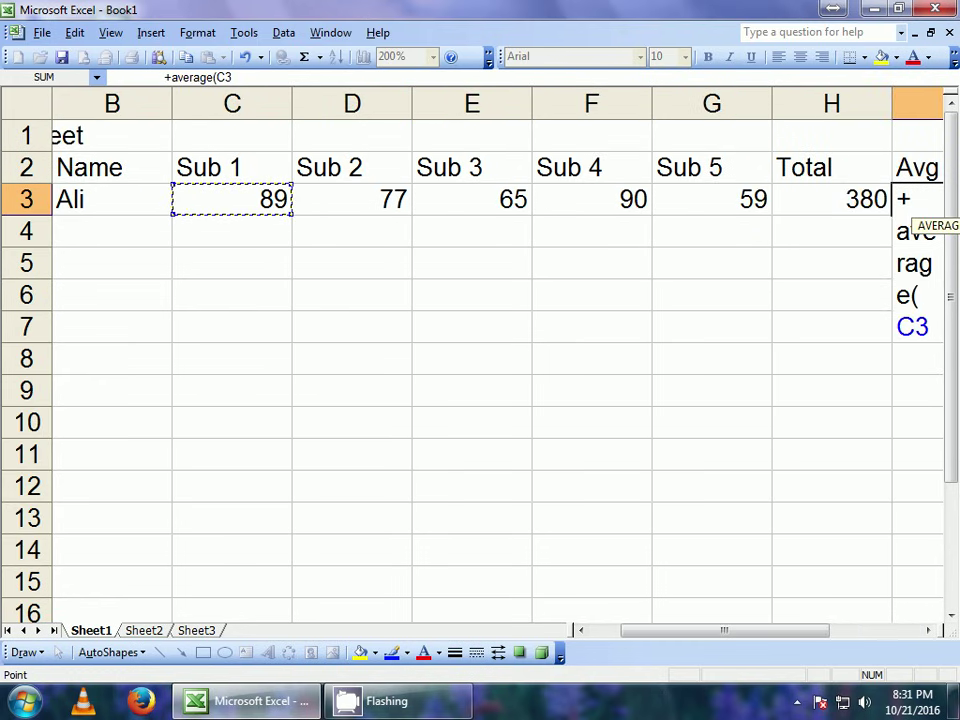
{"action": "key", "text": "shift+Right"}
{"action": "key", "text": "shift+Right"}
{"action": "key", "text": "shift+Right"}
{"action": "key", "text": "shift+Right"}
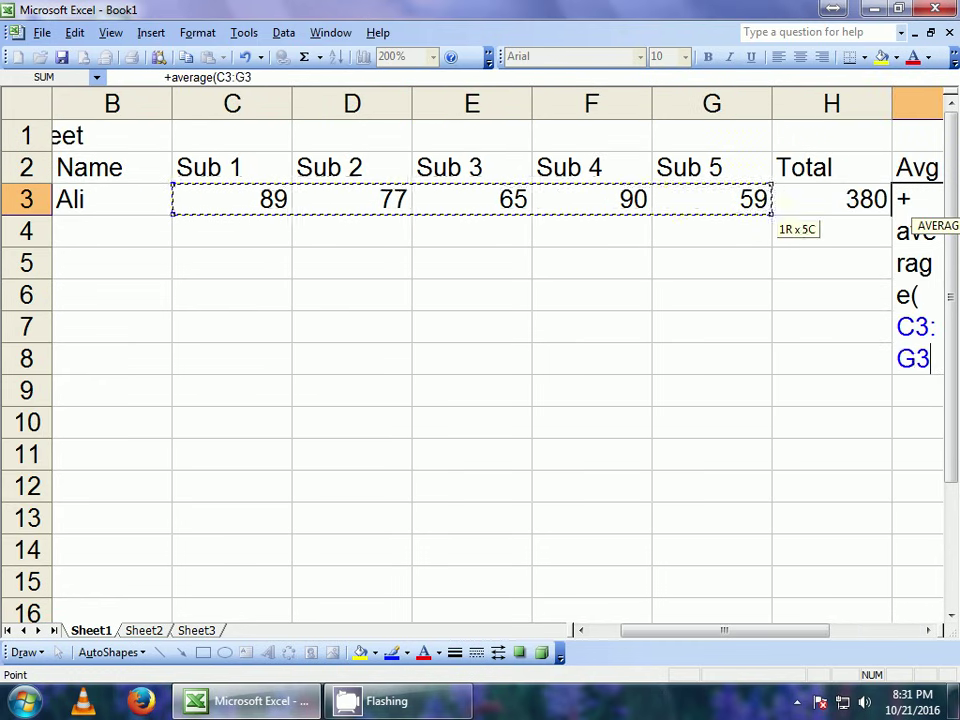
Finish the AVERAGE(C3:G3) formula in I3 so the Avg shows 76.
{"action": "type", "text": ")"}
{"action": "key", "text": "Return"}
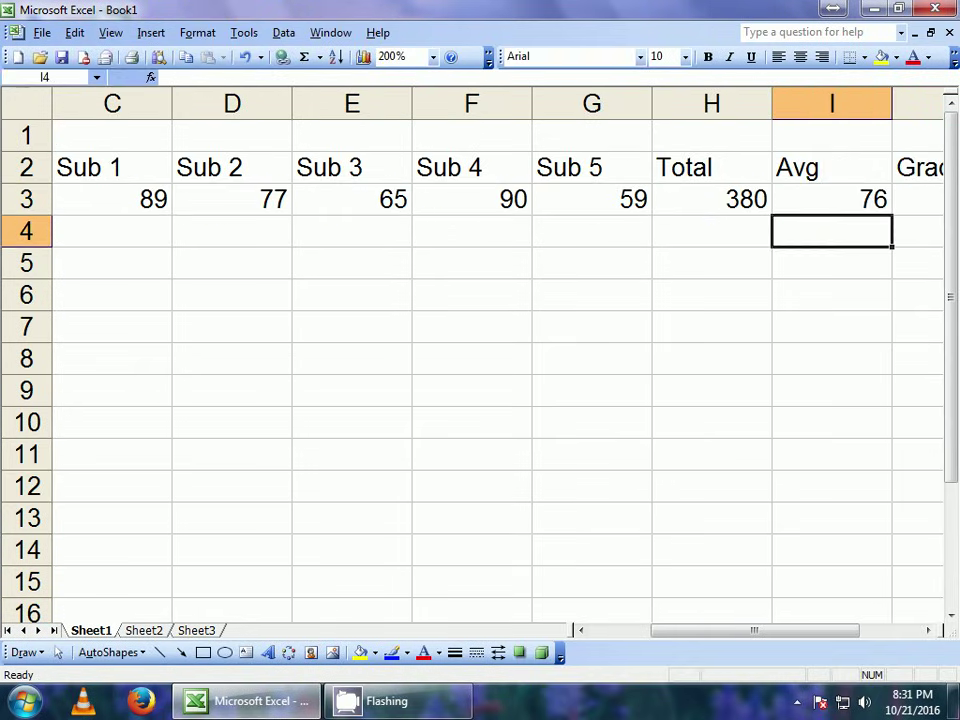
{"action": "key", "text": "Up"}
{"action": "key", "text": "Right"}
{"action": "key", "text": "Right"}
{"action": "key", "text": "Right"}
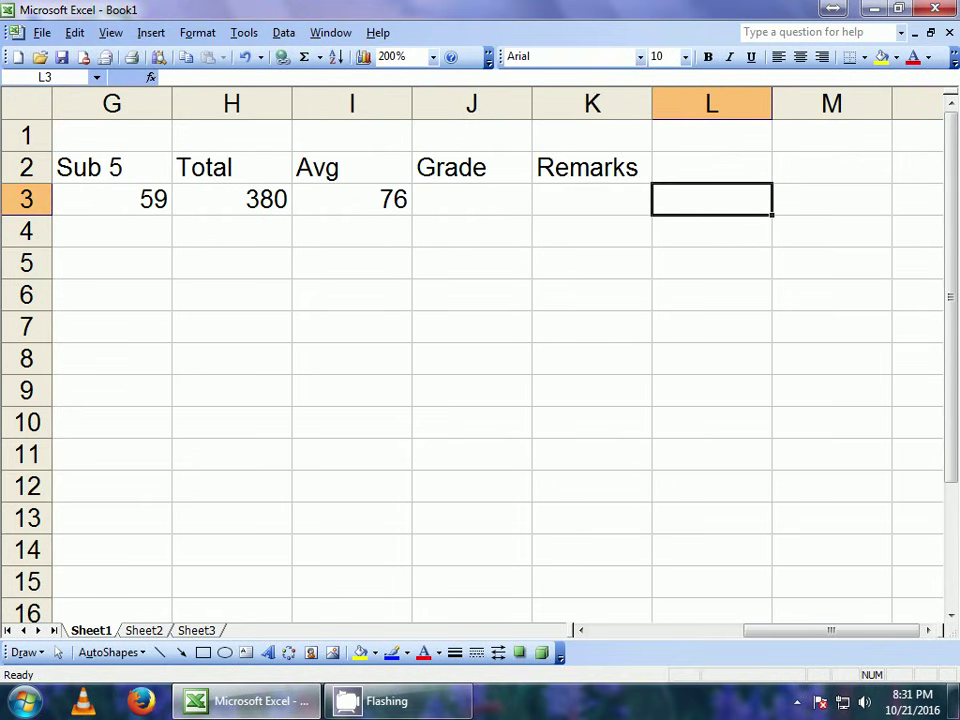
{"action": "key", "text": "Left"}
{"action": "key", "text": "Left"}
{"action": "left_click", "coordinate": [351, 199]}
{"action": "left_click", "coordinate": [471, 199]}
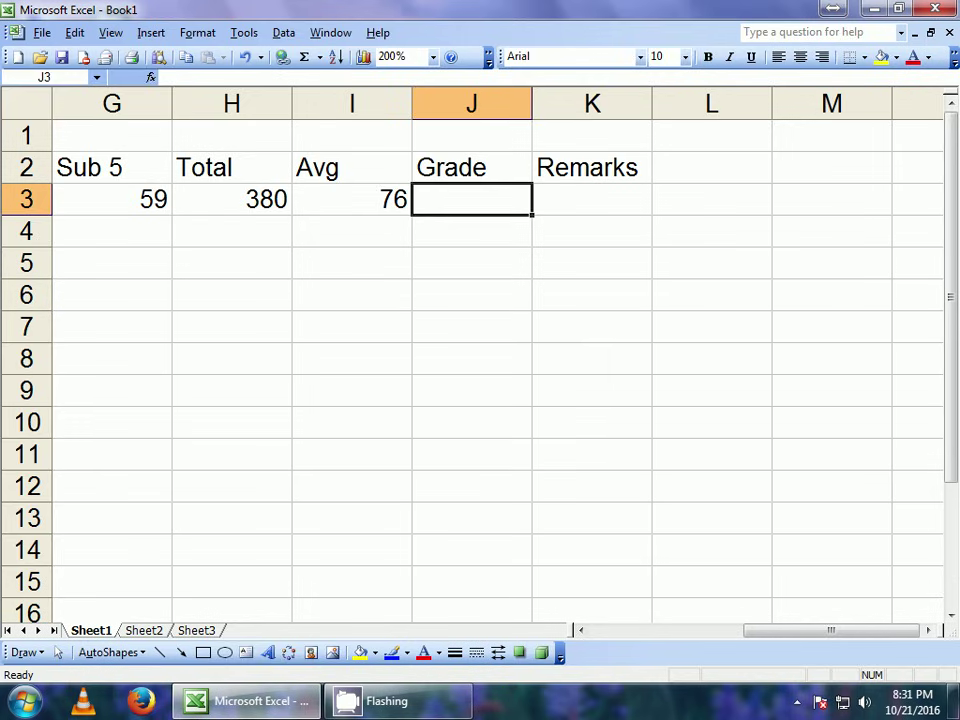
Type the nested IF in J3: A+ for I3>=80, A for >=70, B for >=60.
{"action": "type", "text": "+if"}
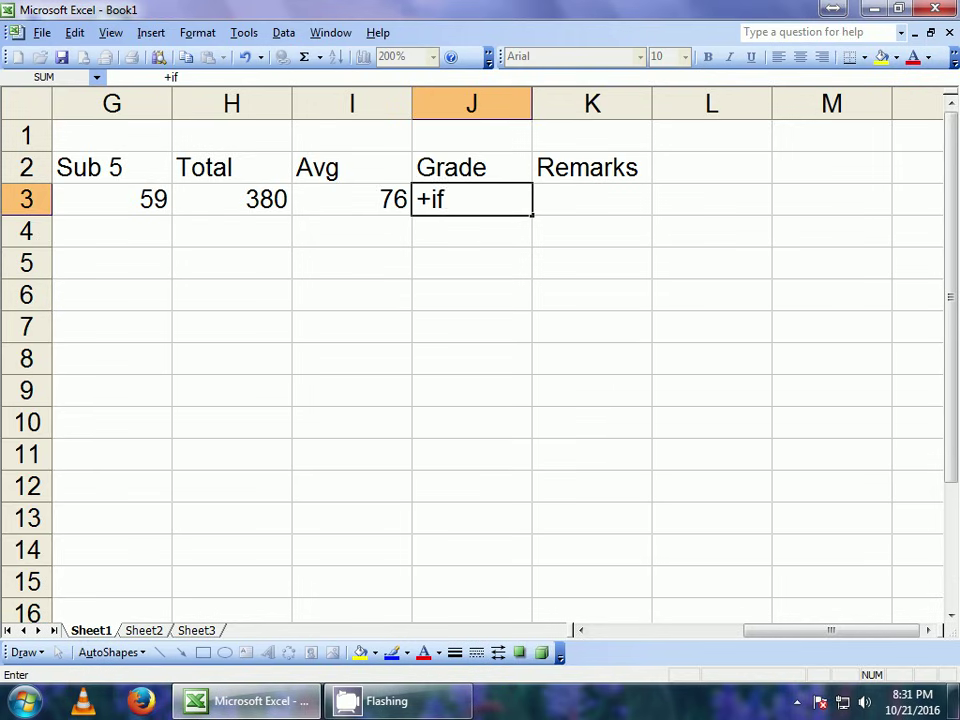
{"action": "type", "text": "("}
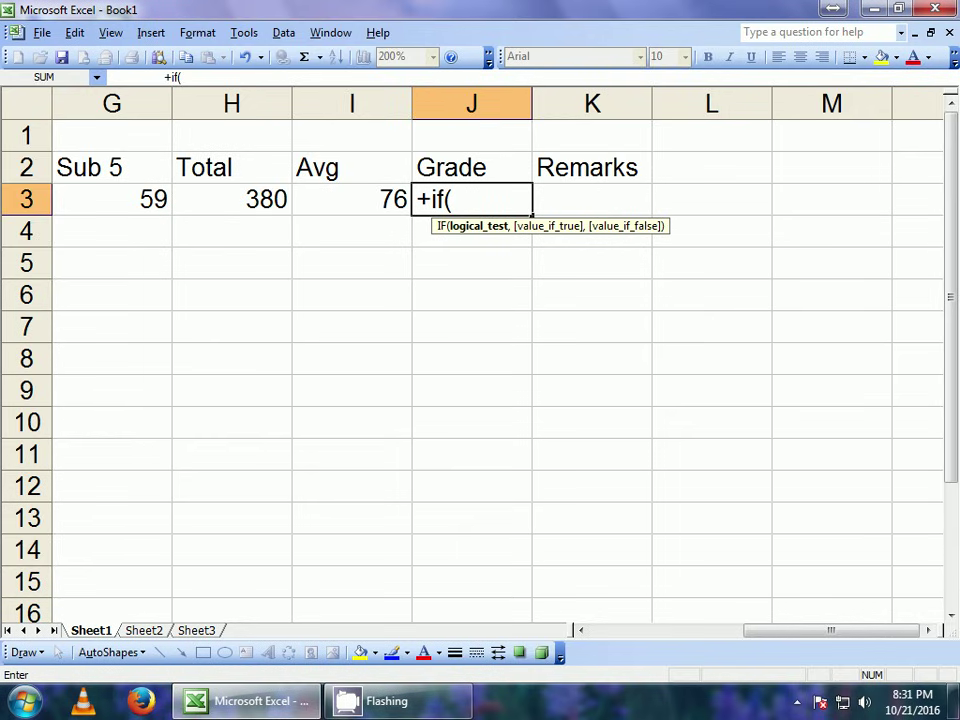
{"action": "left_click", "coordinate": [351, 199]}
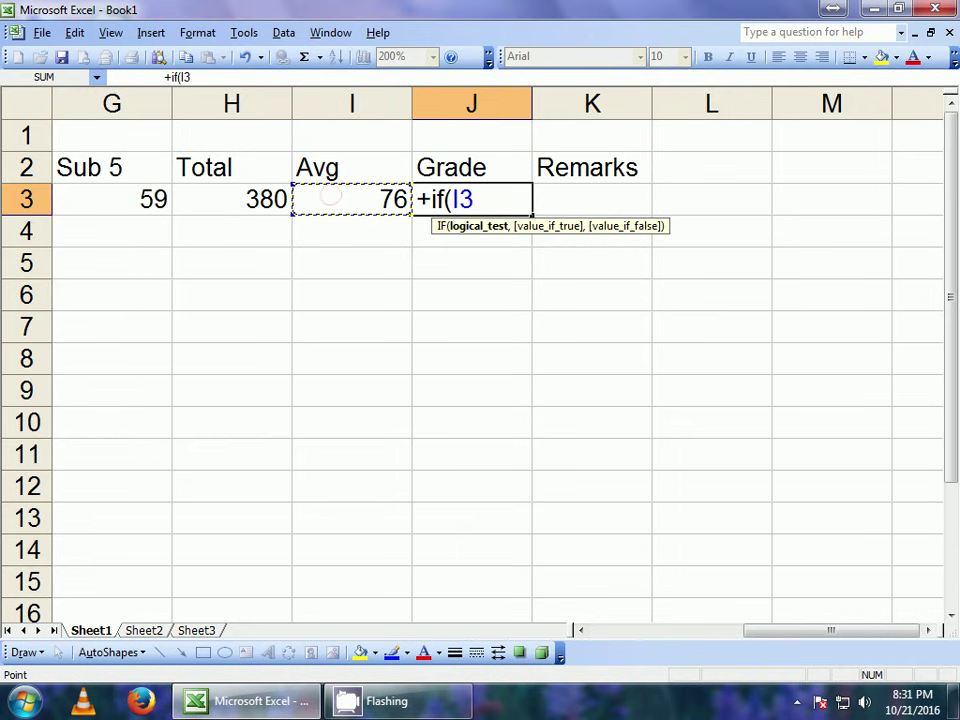
{"action": "type", "text": ">="}
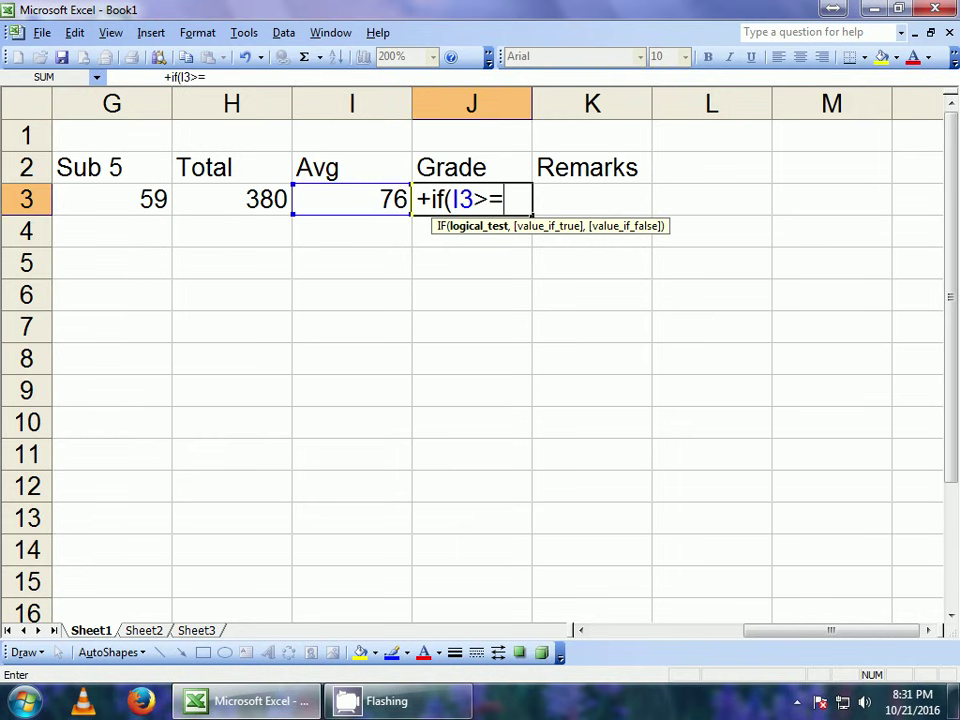
{"action": "type", "text": "80,"}
{"action": "type", "text": "\""}
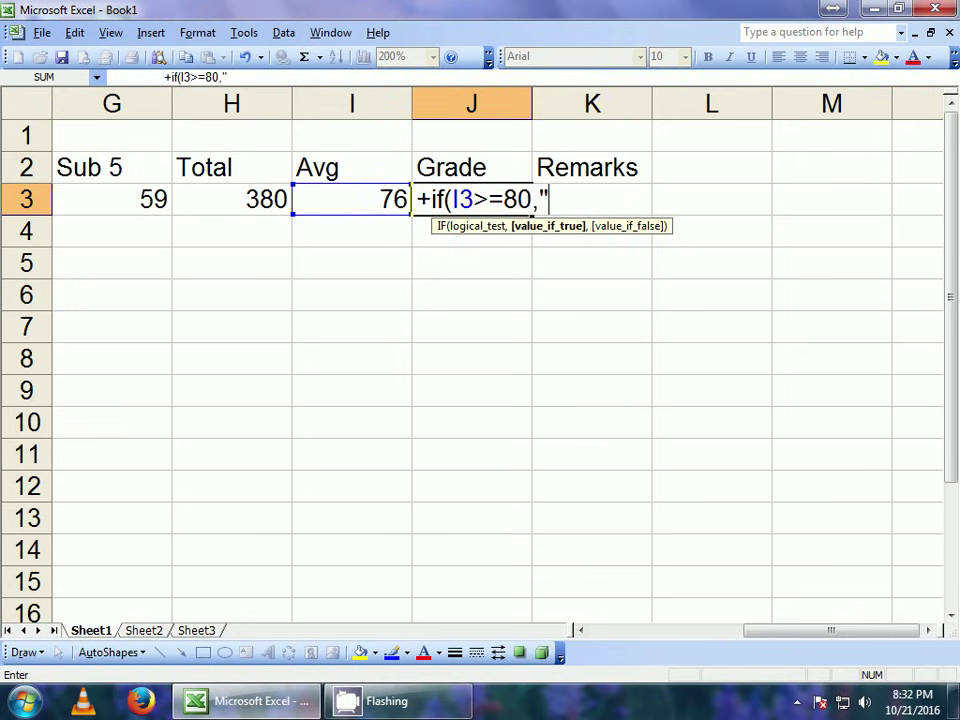
{"action": "type", "text": "A+"}
{"action": "type", "text": "\",+i"}
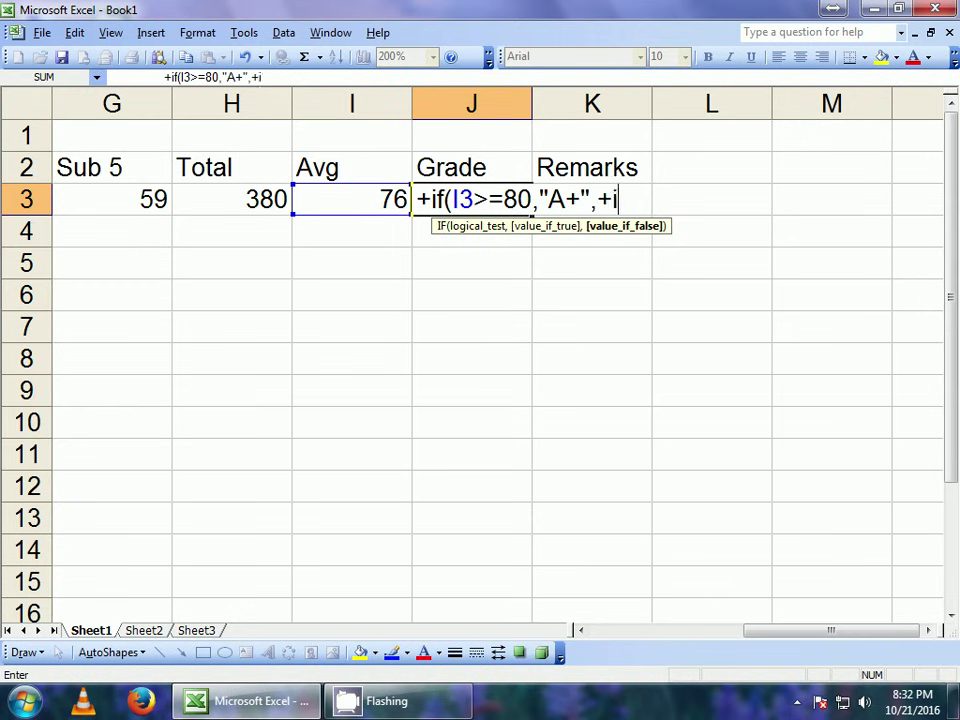
{"action": "type", "text": "f("}
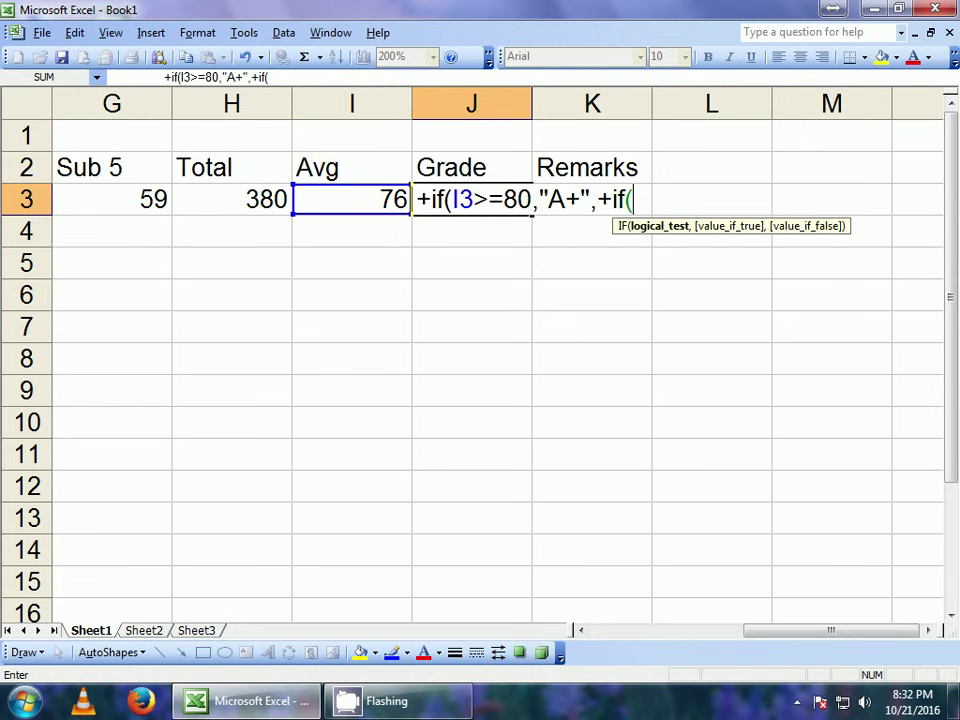
{"action": "key", "text": "Left"}
{"action": "type", "text": ">="}
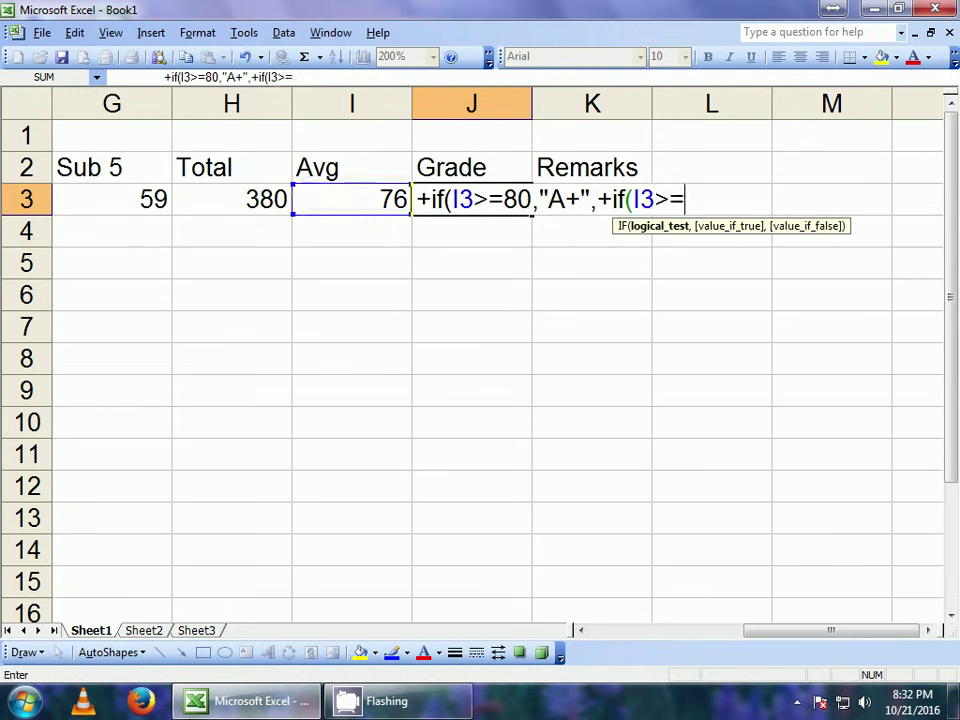
{"action": "type", "text": "7"}
{"action": "type", "text": "0,\""}
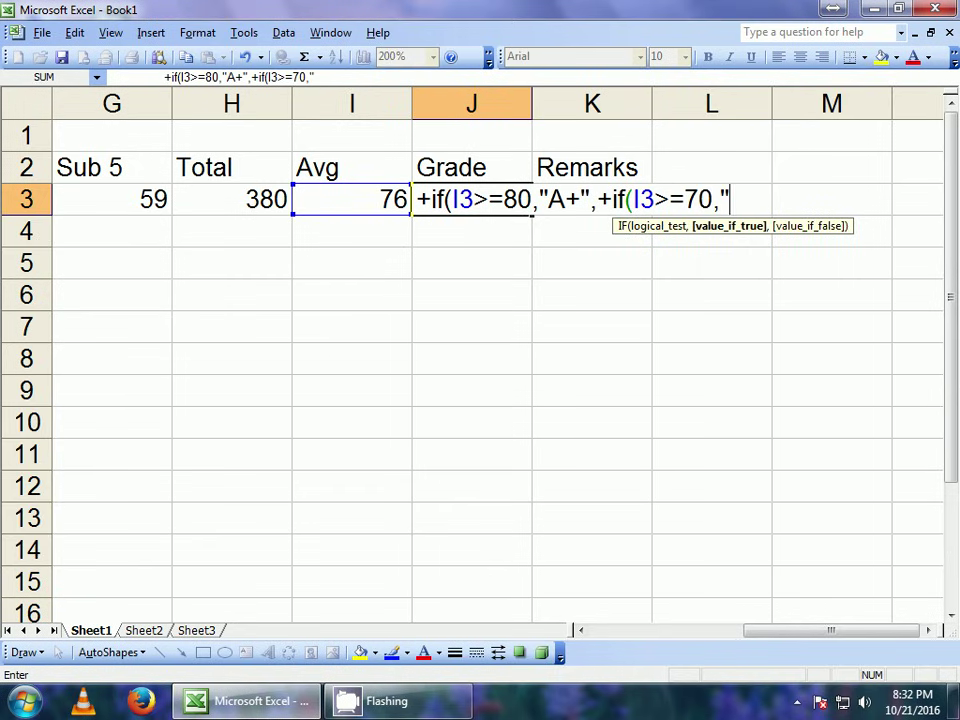
{"action": "type", "text": "A\","}
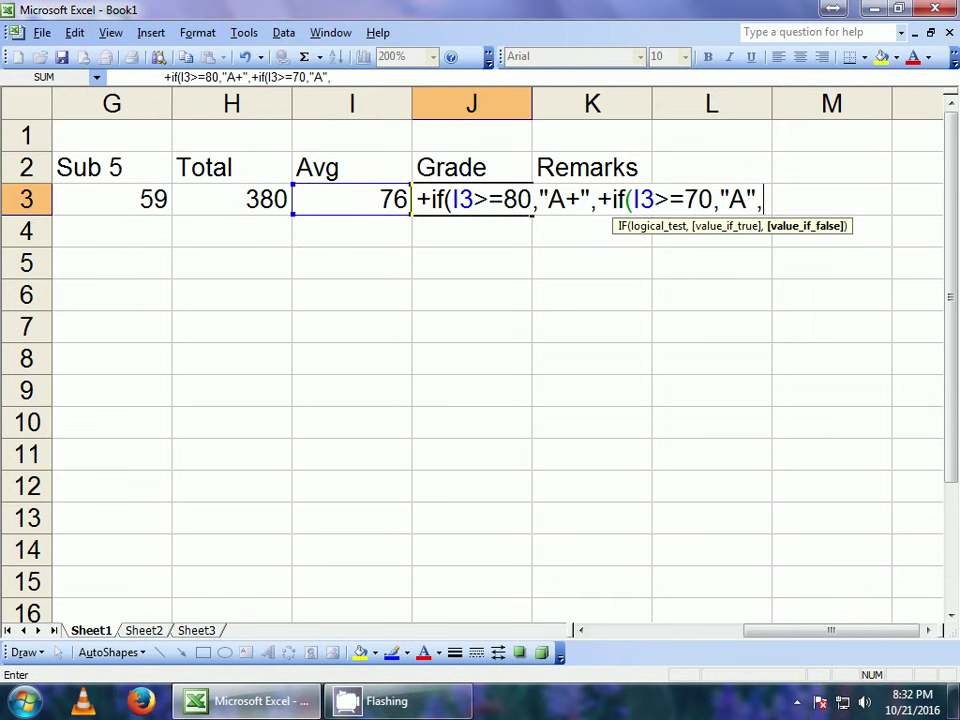
{"action": "type", "text": "+if("}
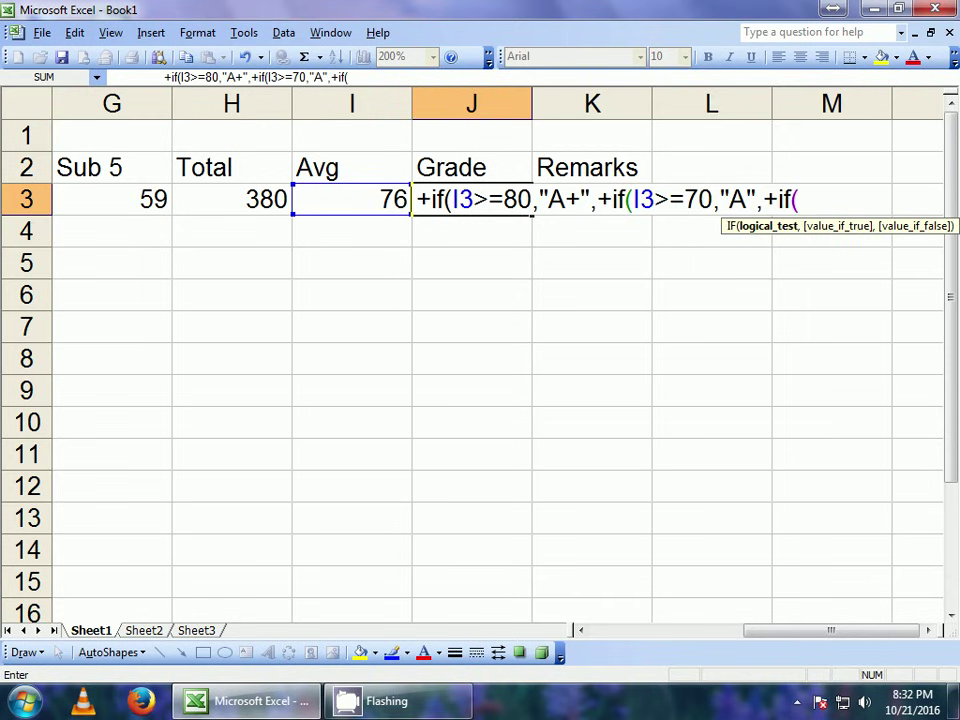
{"action": "key", "text": "Left"}
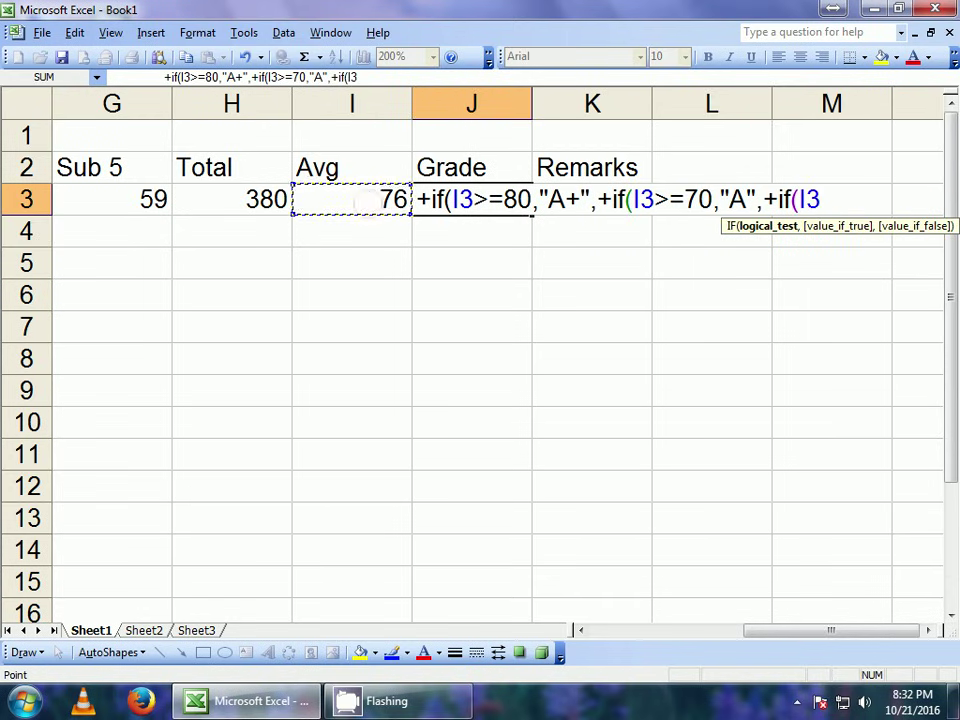
{"action": "type", "text": ">-"}
{"action": "key", "text": "BackSpace"}
{"action": "type", "text": "="}
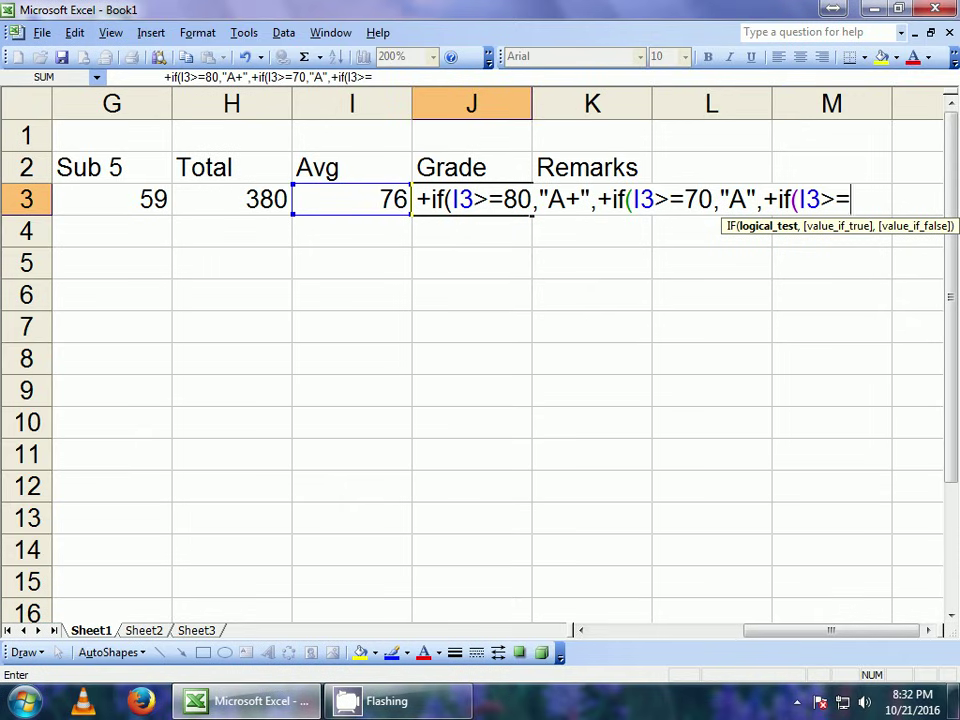
{"action": "type", "text": "60,\""}
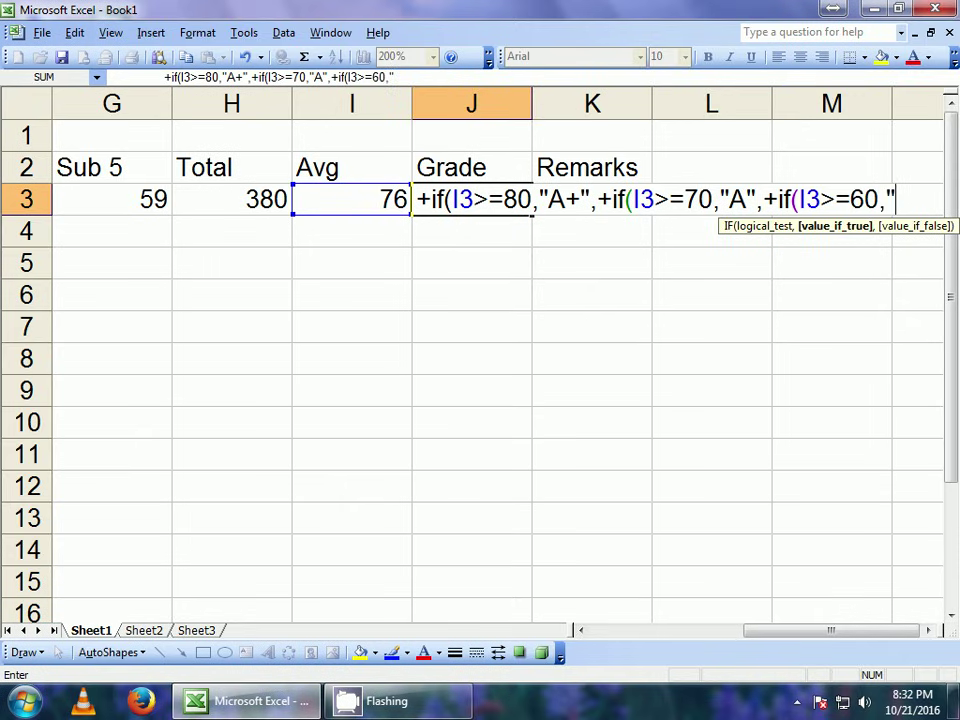
{"action": "type", "text": "B\""}
{"action": "type", "text": ",+i"}
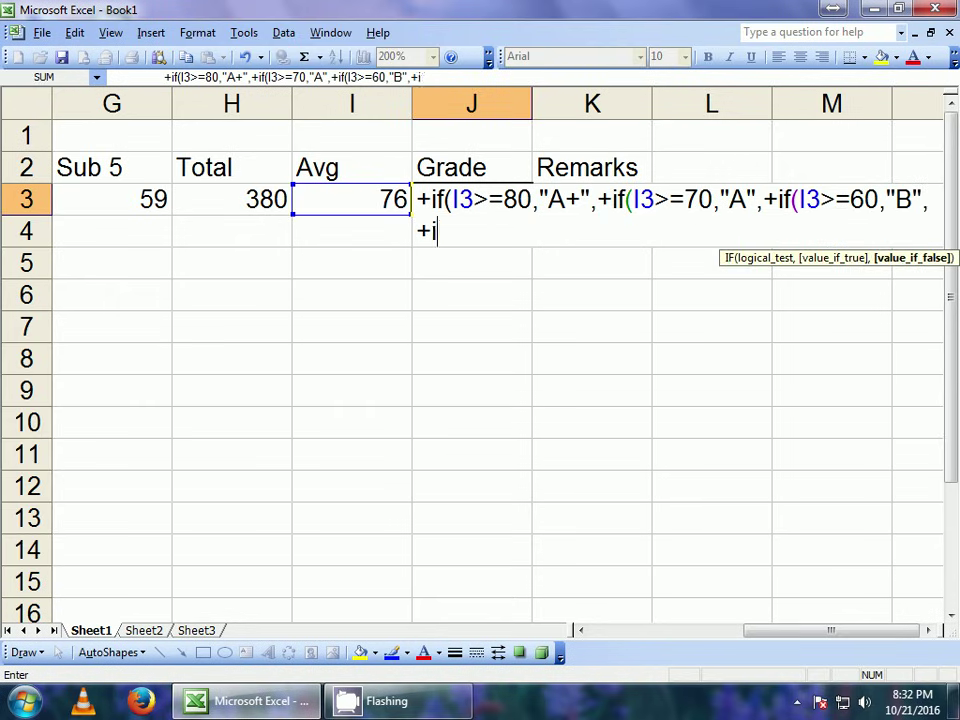
{"action": "type", "text": "f("}
Complete J3's grade formula: C at 50, D at 40, E at 33, otherwise Fail.
{"action": "key", "text": "Left"}
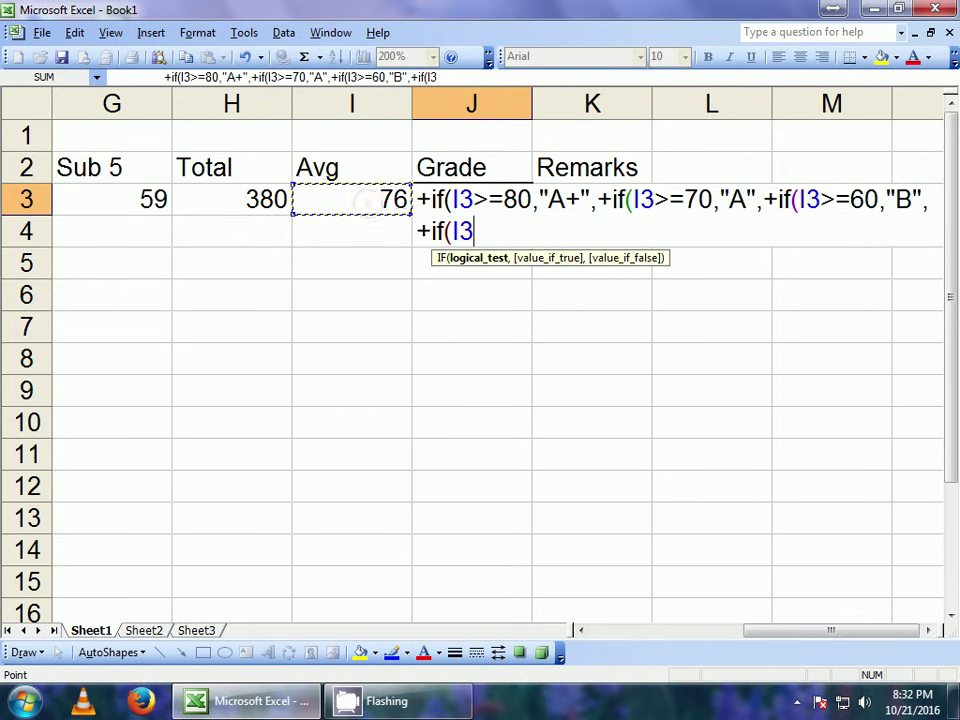
{"action": "type", "text": ">="}
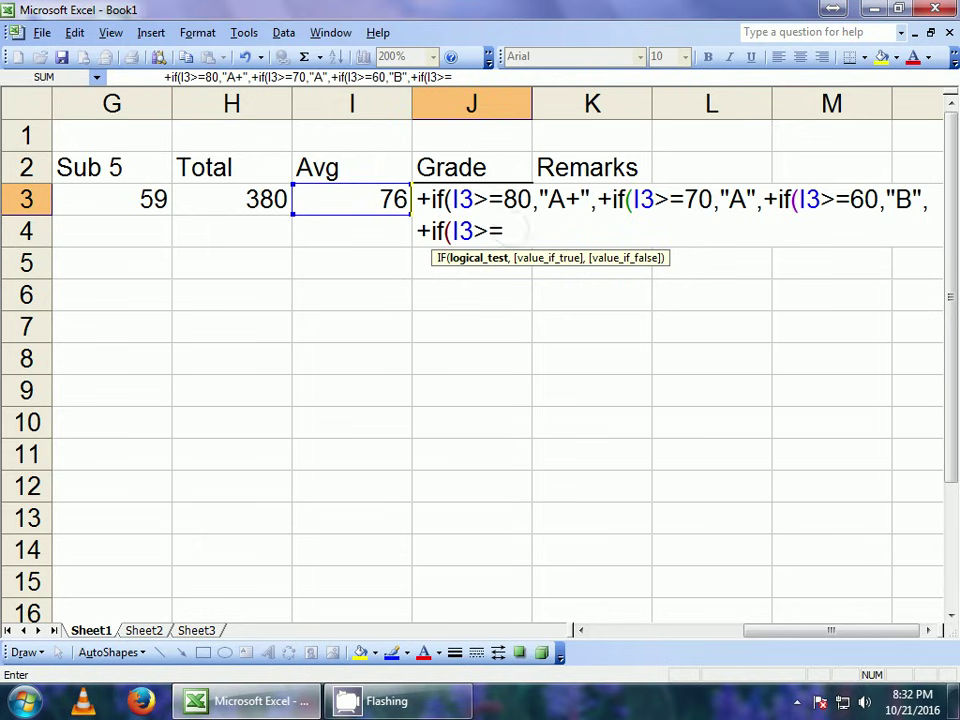
{"action": "type", "text": "50,"}
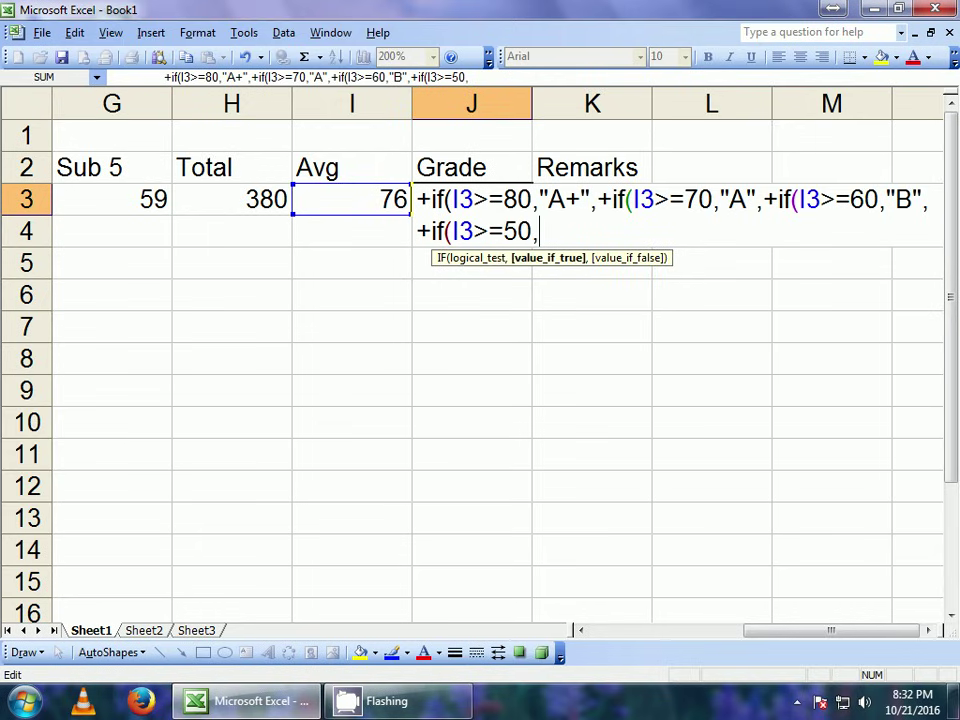
{"action": "type", "text": "\"C"}
{"action": "type", "text": "\","}
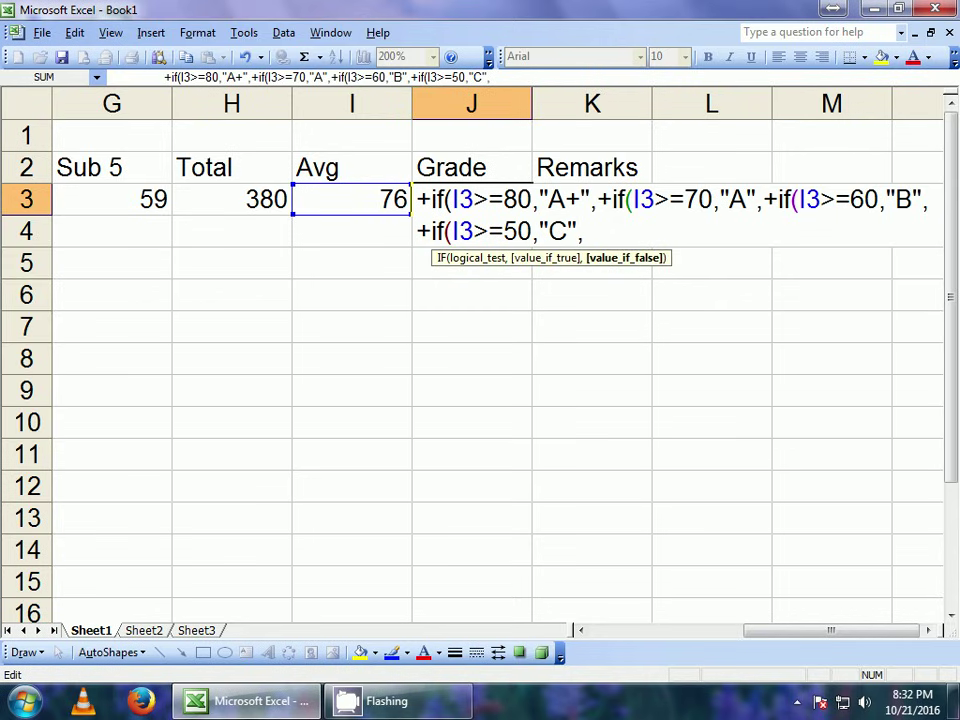
{"action": "type", "text": "+if("}
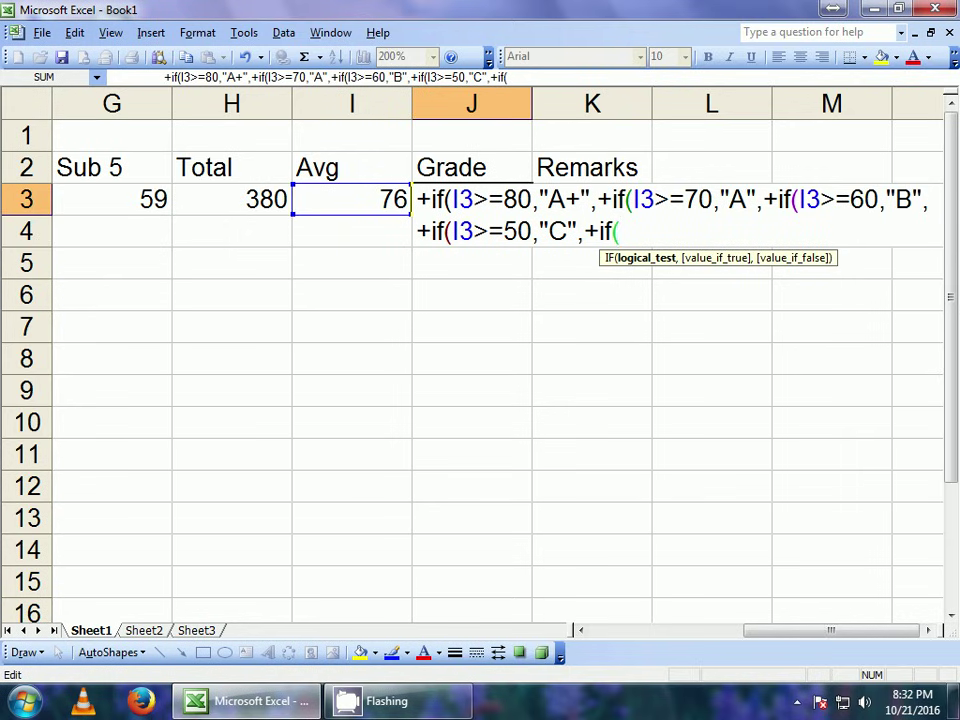
{"action": "left_click", "coordinate": [350, 199]}
{"action": "type", "text": ">="}
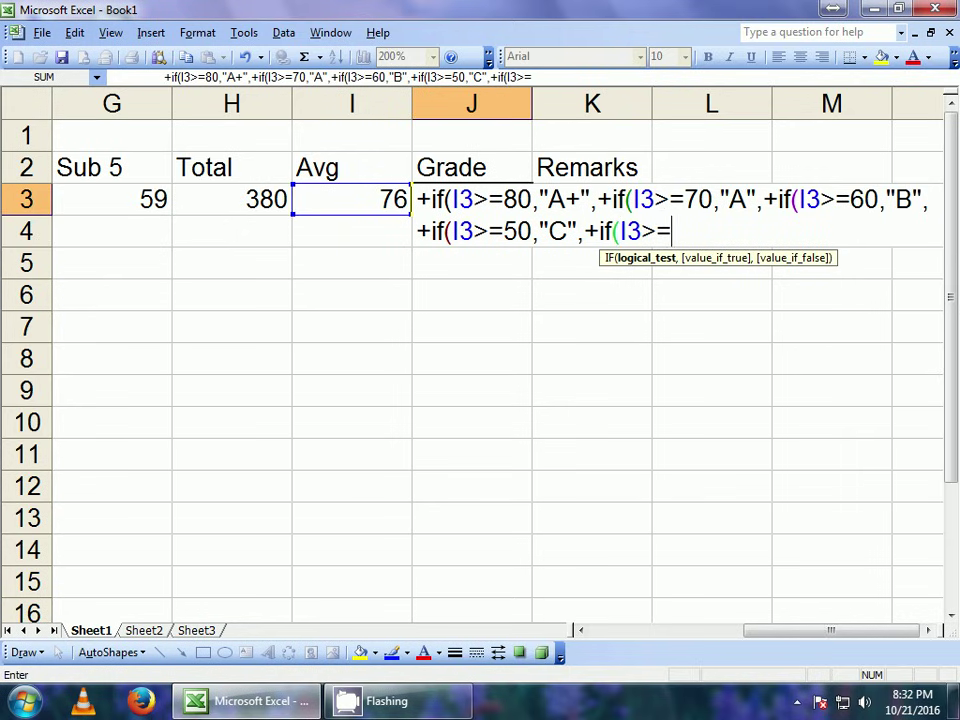
{"action": "type", "text": "40"}
{"action": "type", "text": ",\""}
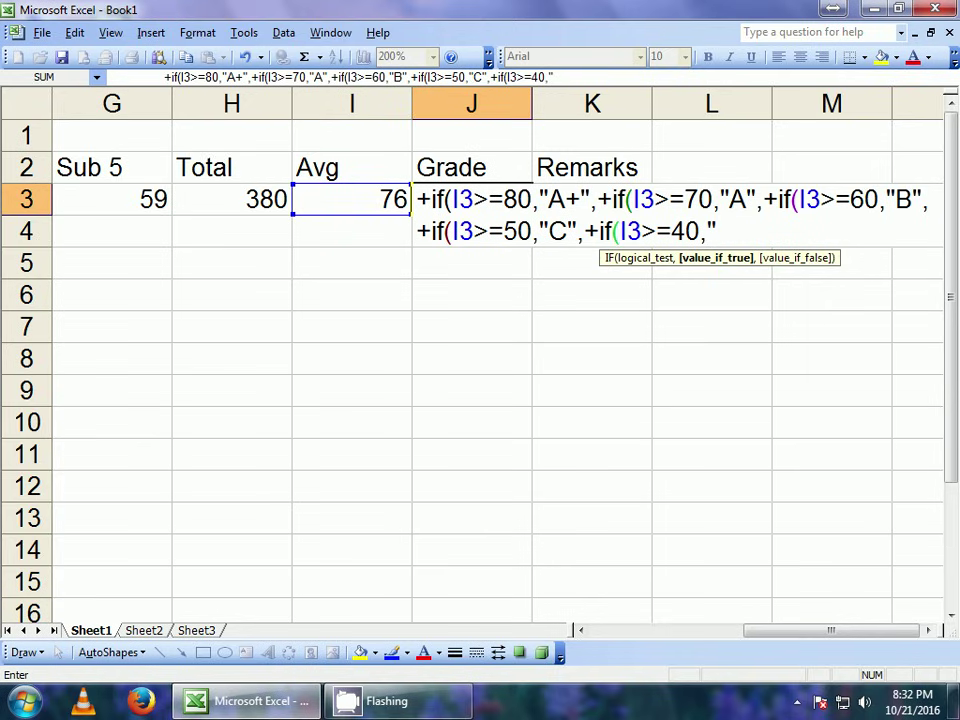
{"action": "type", "text": "D\""}
{"action": "type", "text": ",+if"}
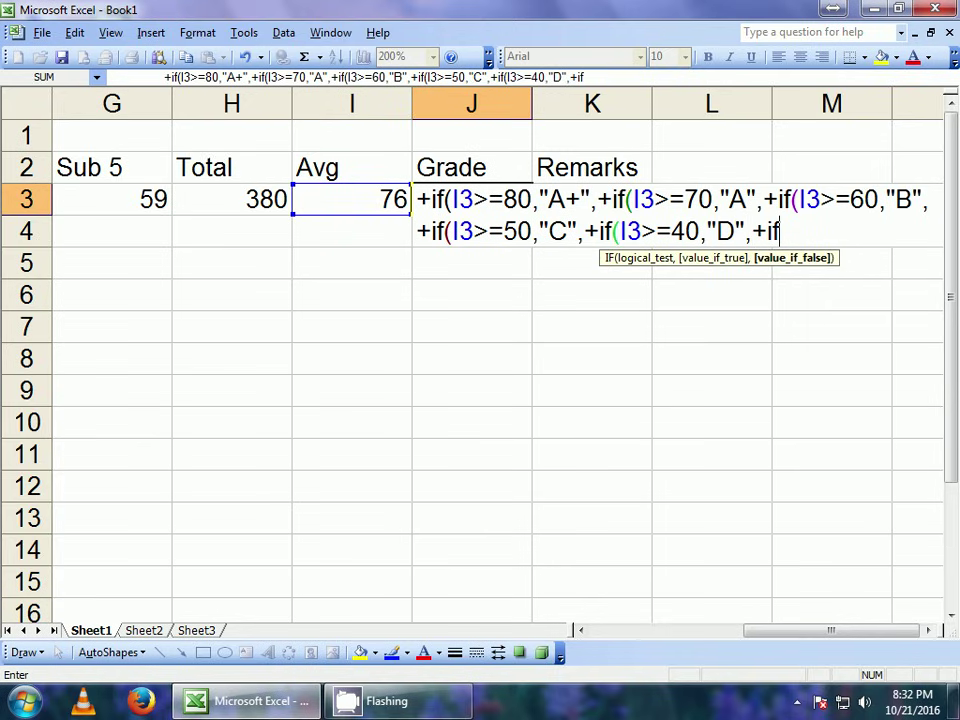
{"action": "type", "text": "(I3"}
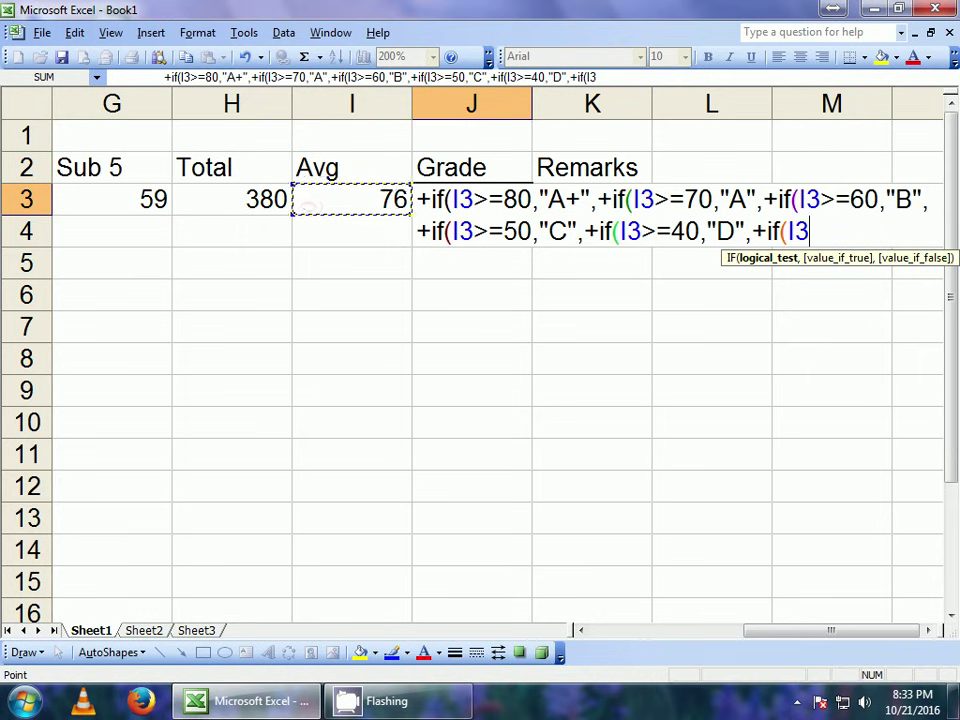
{"action": "type", "text": ">="}
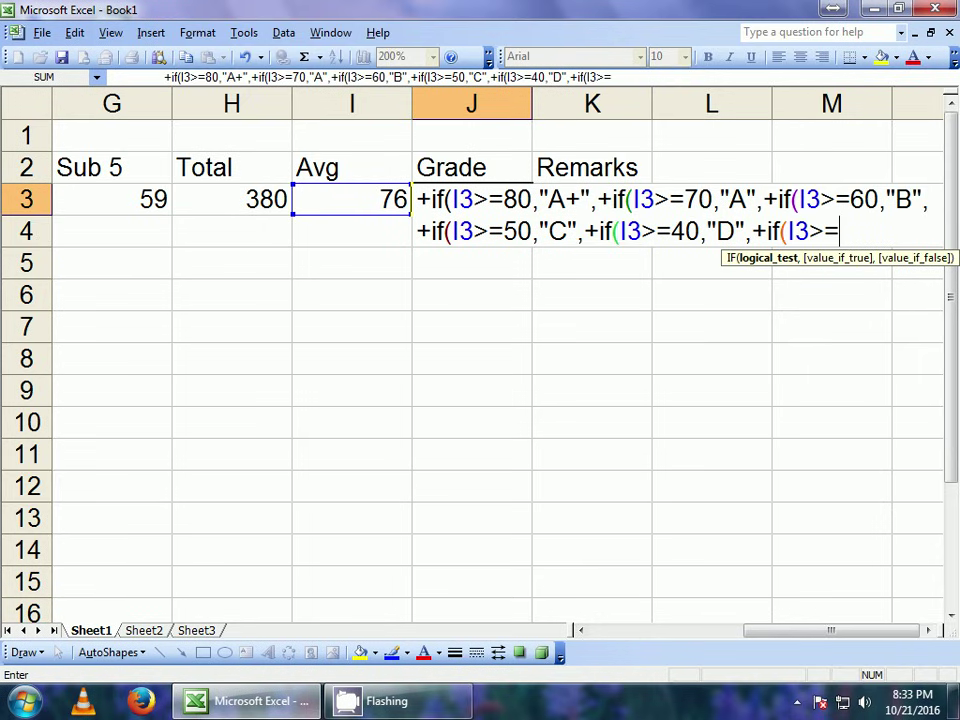
{"action": "type", "text": "33"}
{"action": "type", "text": ",\"E"}
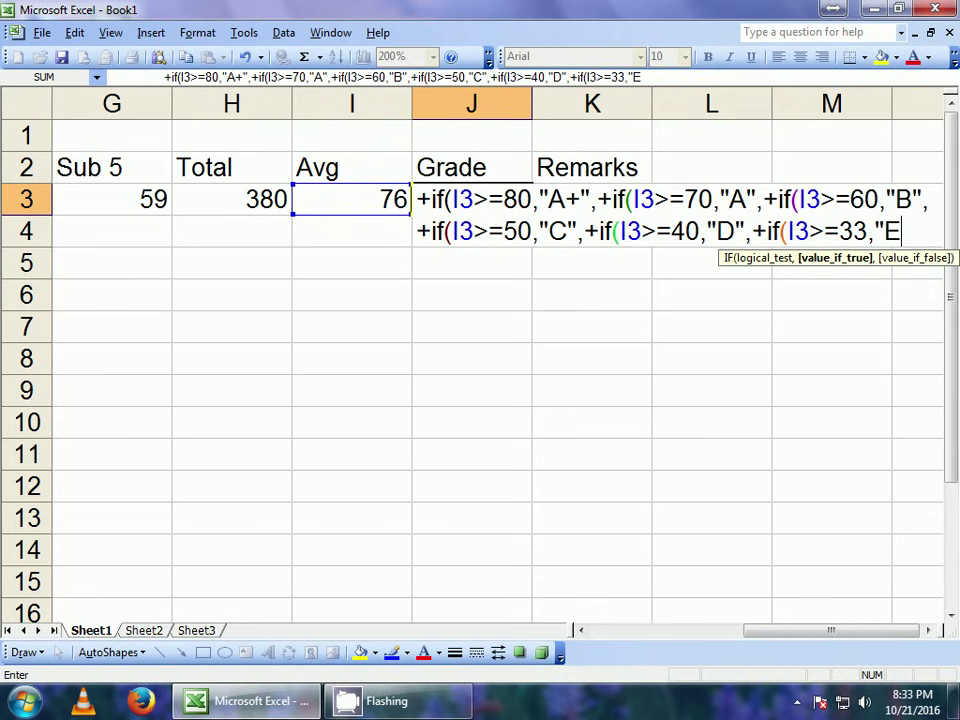
{"action": "type", "text": "\",\""}
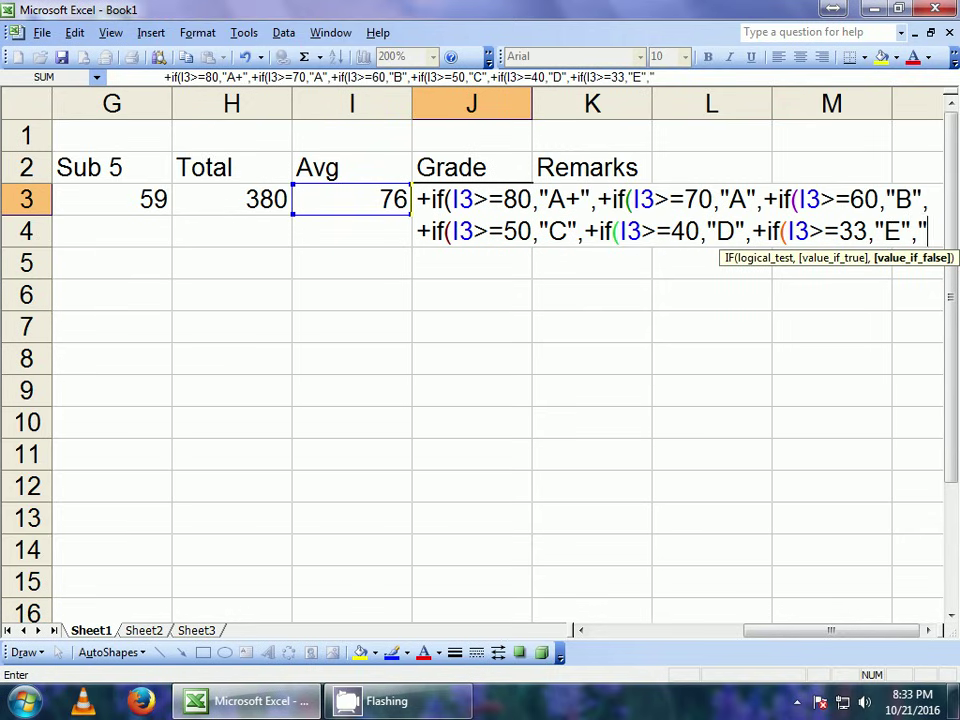
{"action": "type", "text": "Fail"}
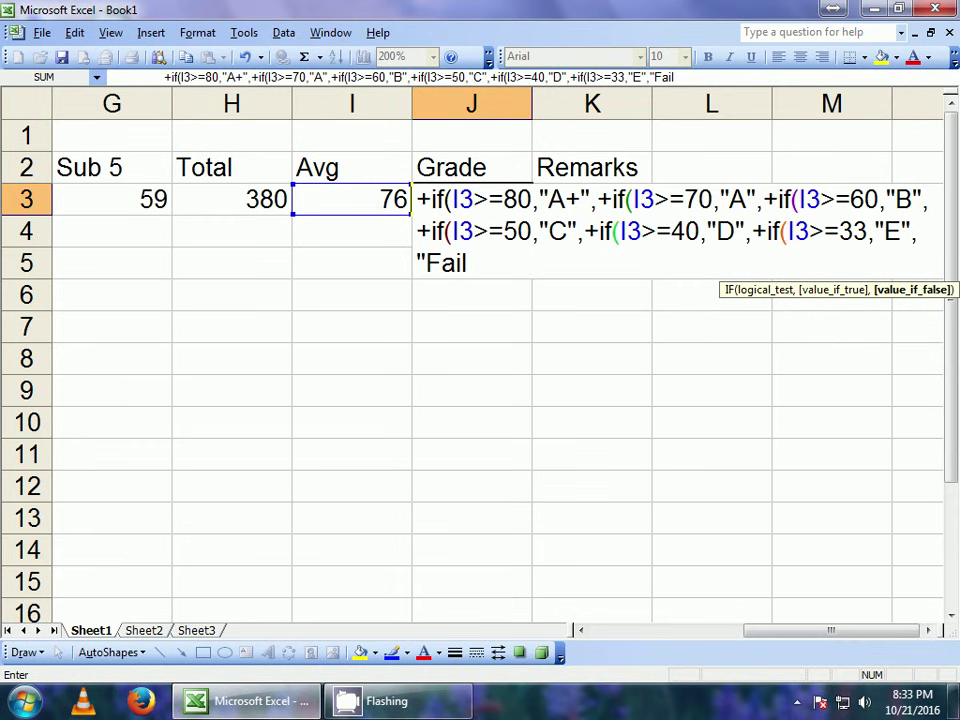
{"action": "type", "text": "\""}
{"action": "type", "text": ")))"}
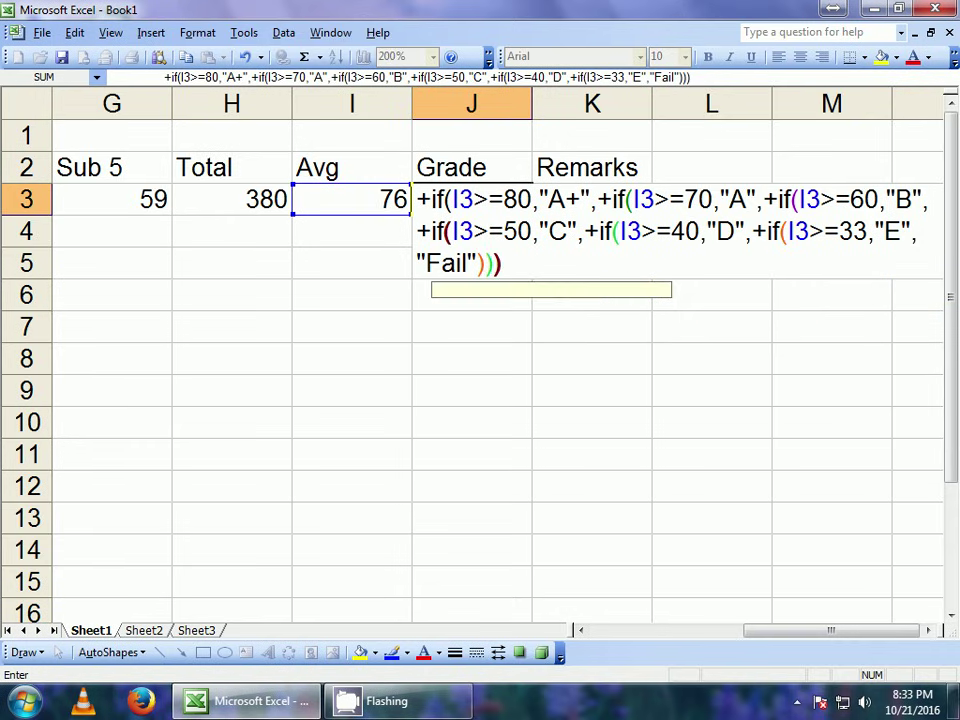
{"action": "type", "text": ")))"}
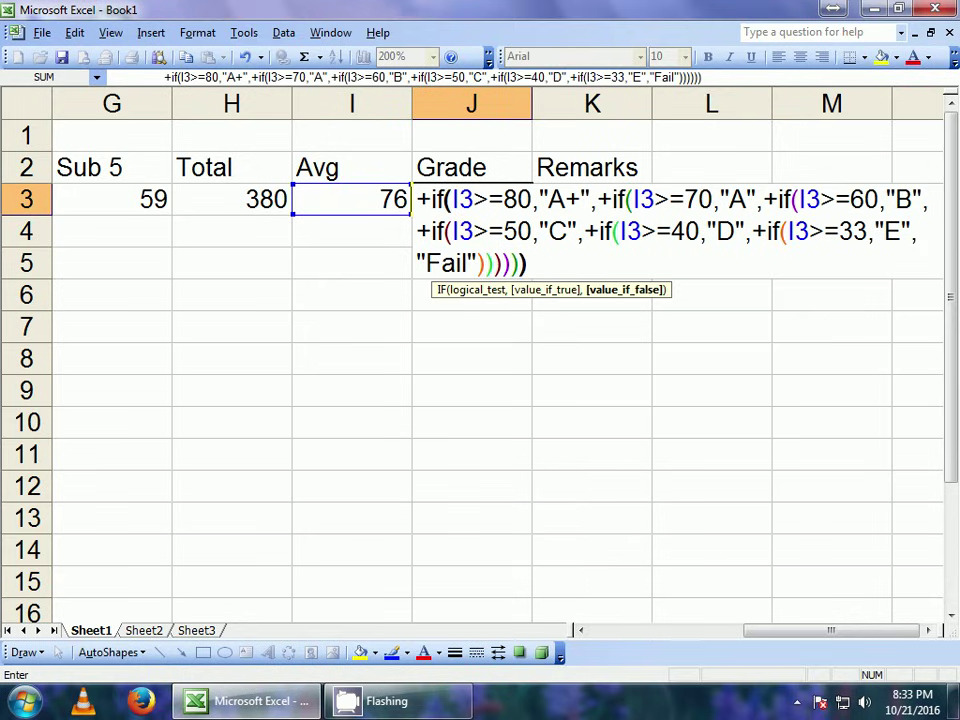
Enter J3's grade formula, then start K3's Remarks IF mapping A+ to 'Most Excellent'.
{"action": "key", "text": "ctrl+Return"}
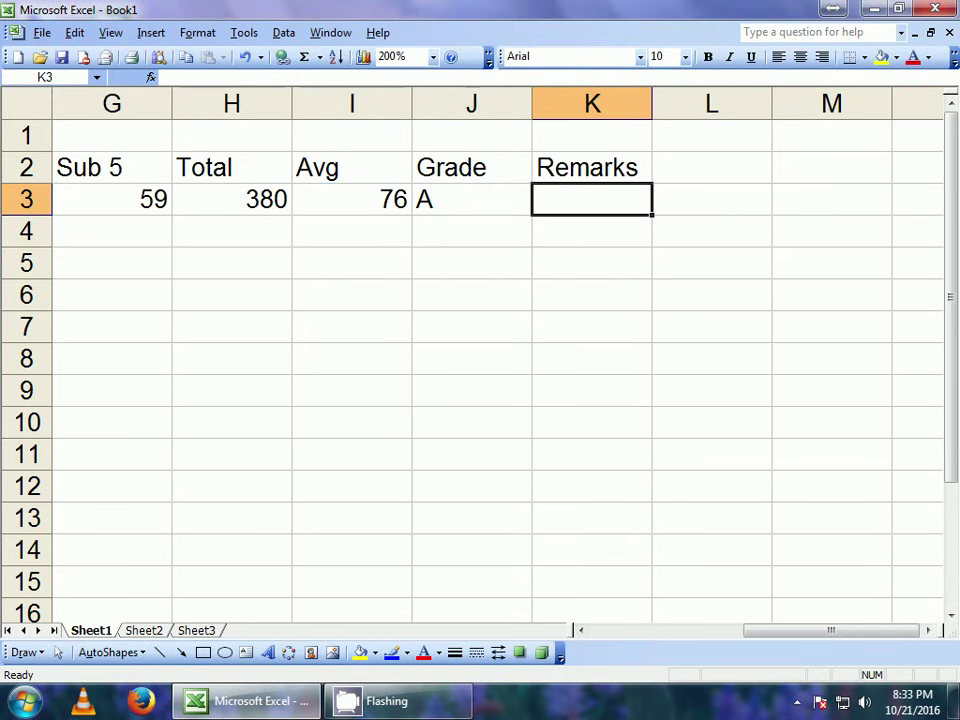
{"action": "left_click", "coordinate": [471, 199]}
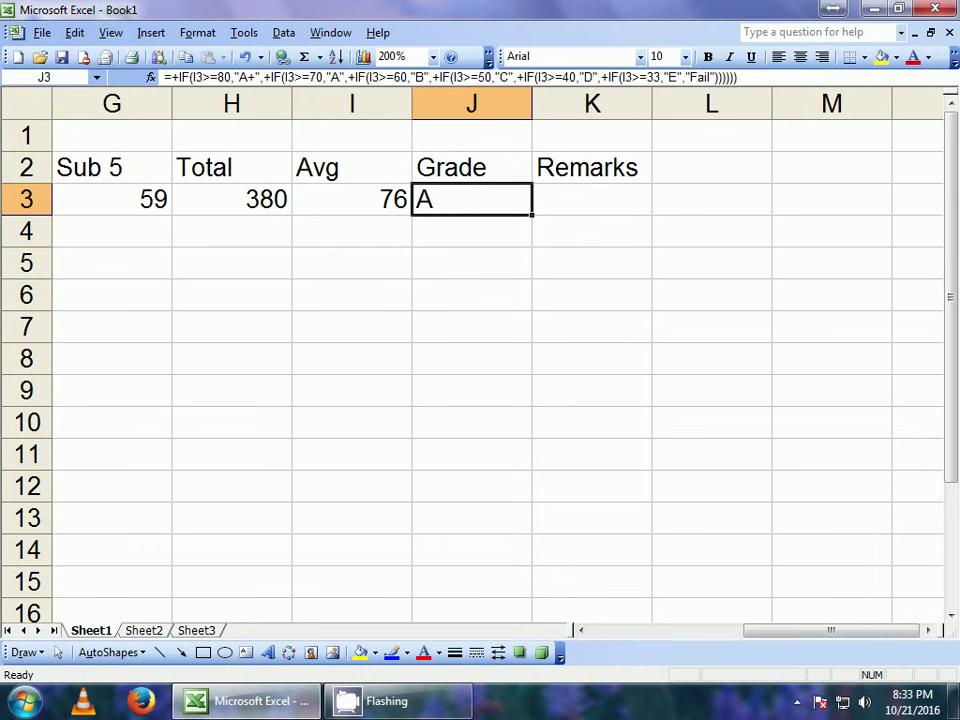
{"action": "left_click", "coordinate": [591, 199]}
{"action": "type", "text": "+"}
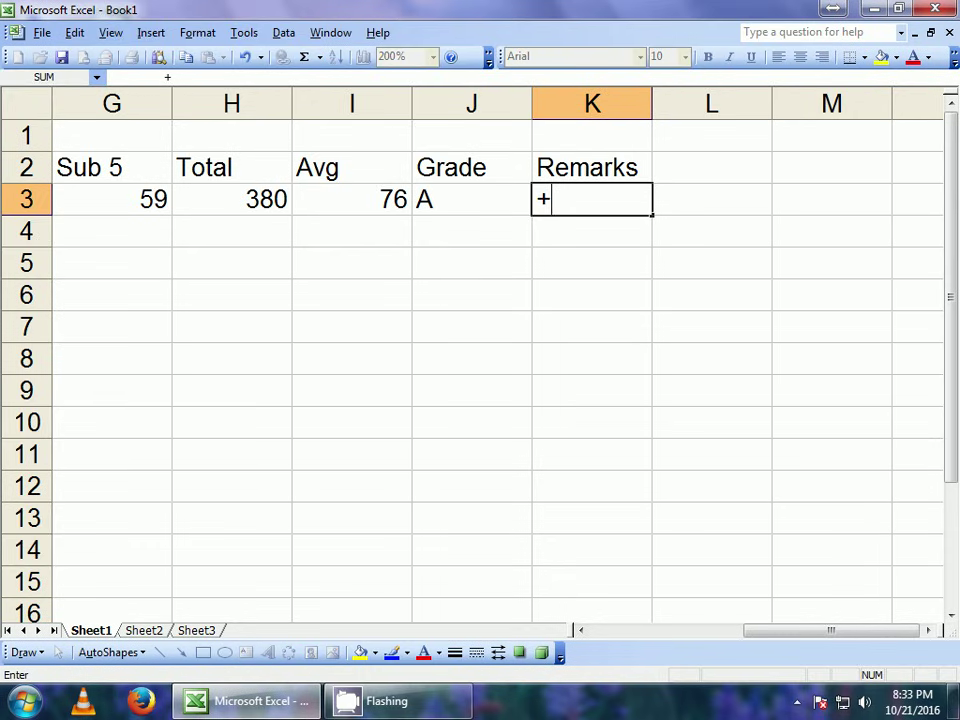
{"action": "type", "text": "if"}
{"action": "type", "text": "("}
{"action": "left_click", "coordinate": [471, 199]}
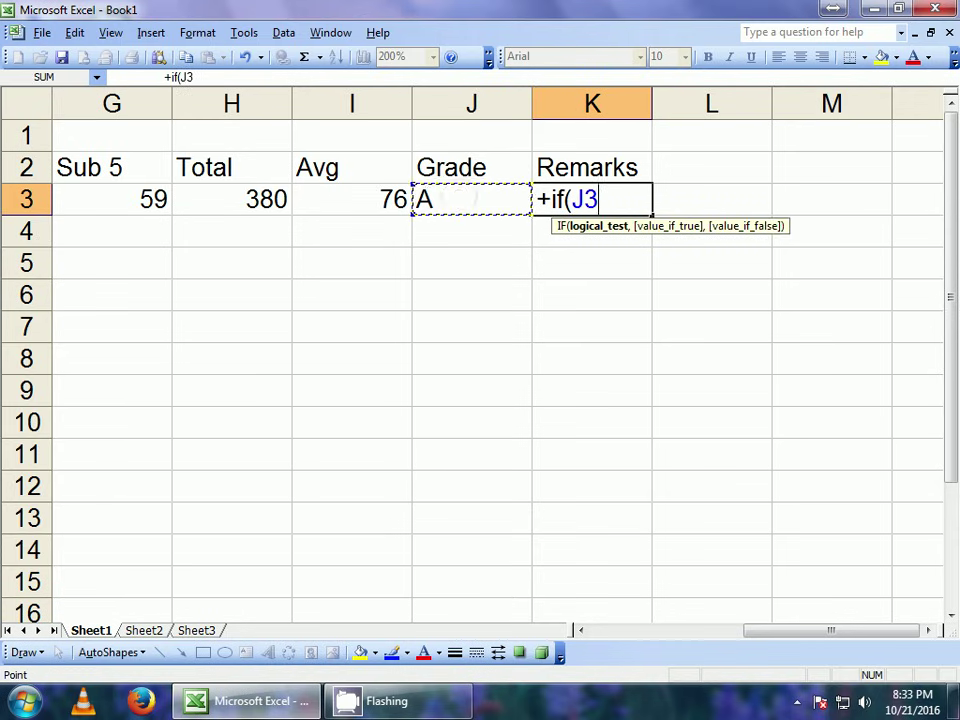
{"action": "type", "text": "=\""}
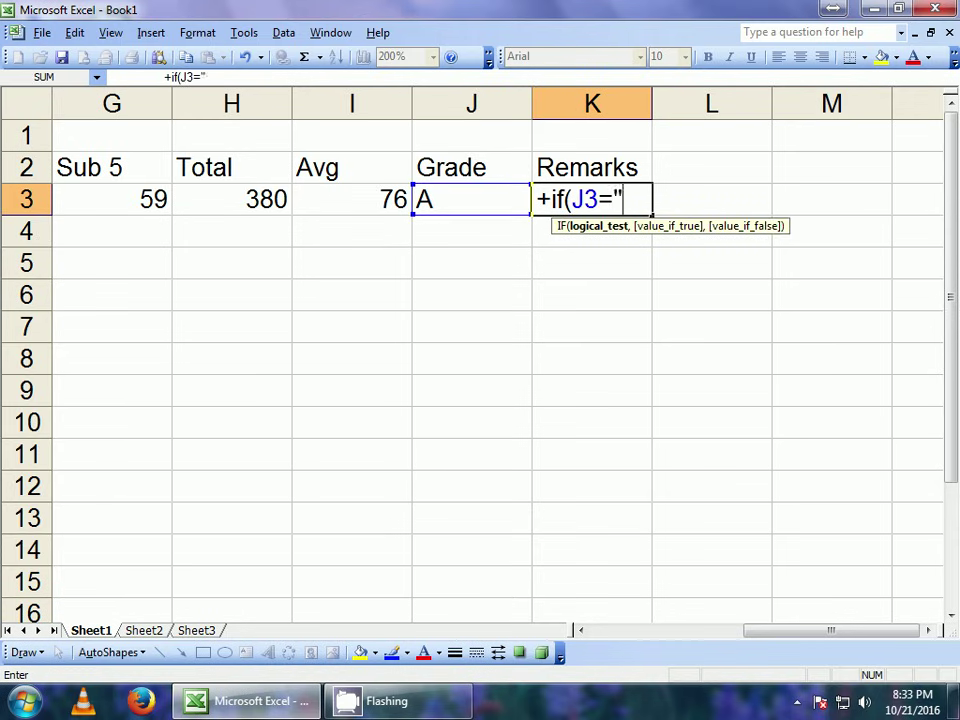
{"action": "type", "text": "A+"}
{"action": "type", "text": "\","}
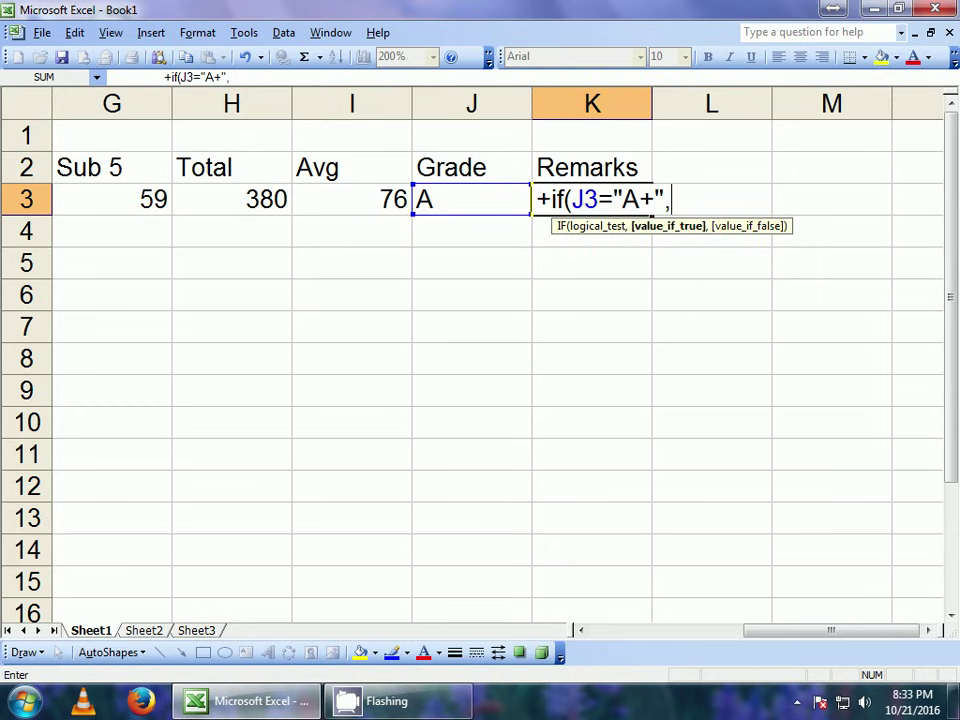
{"action": "type", "text": "\"M"}
{"action": "type", "text": "ost Ex"}
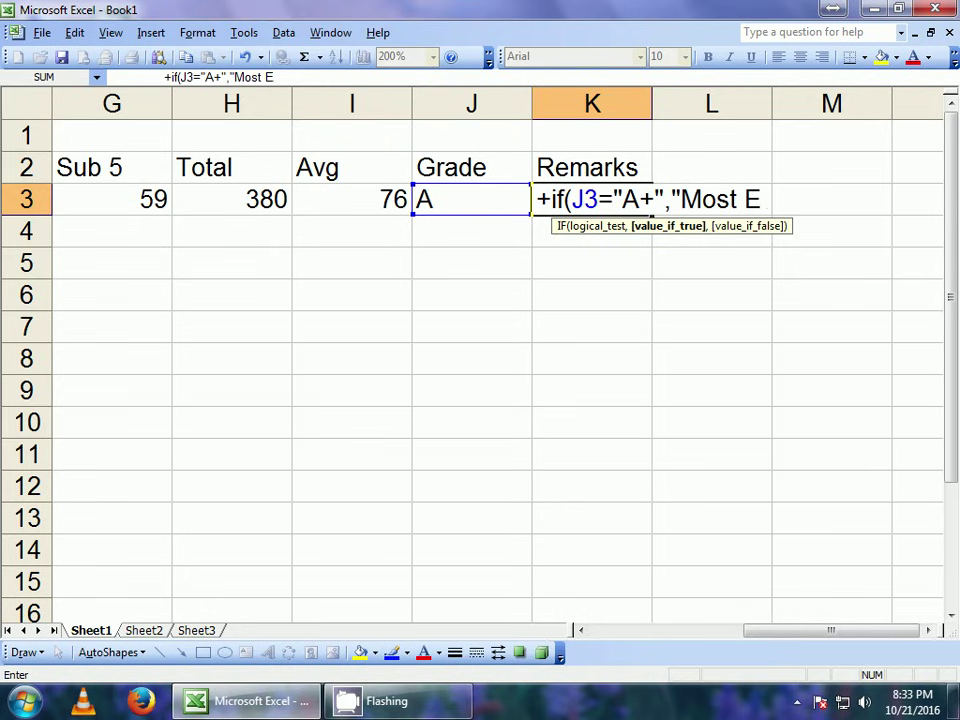
{"action": "type", "text": "c"}
{"action": "key", "text": "BackSpace"}
{"action": "type", "text": "xce"}
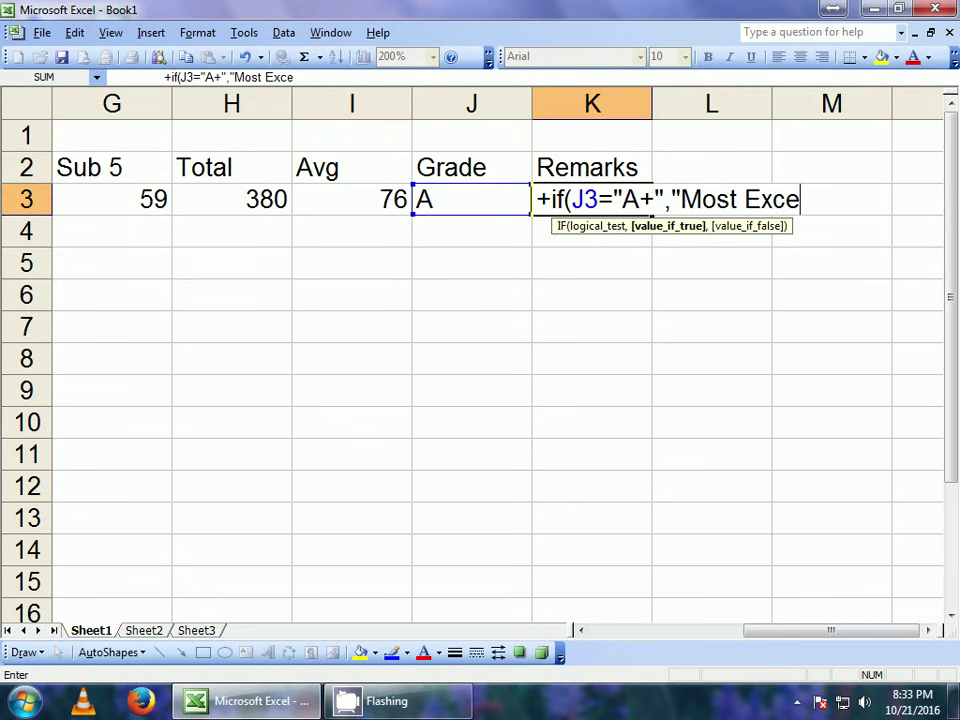
{"action": "type", "text": "llent\""}
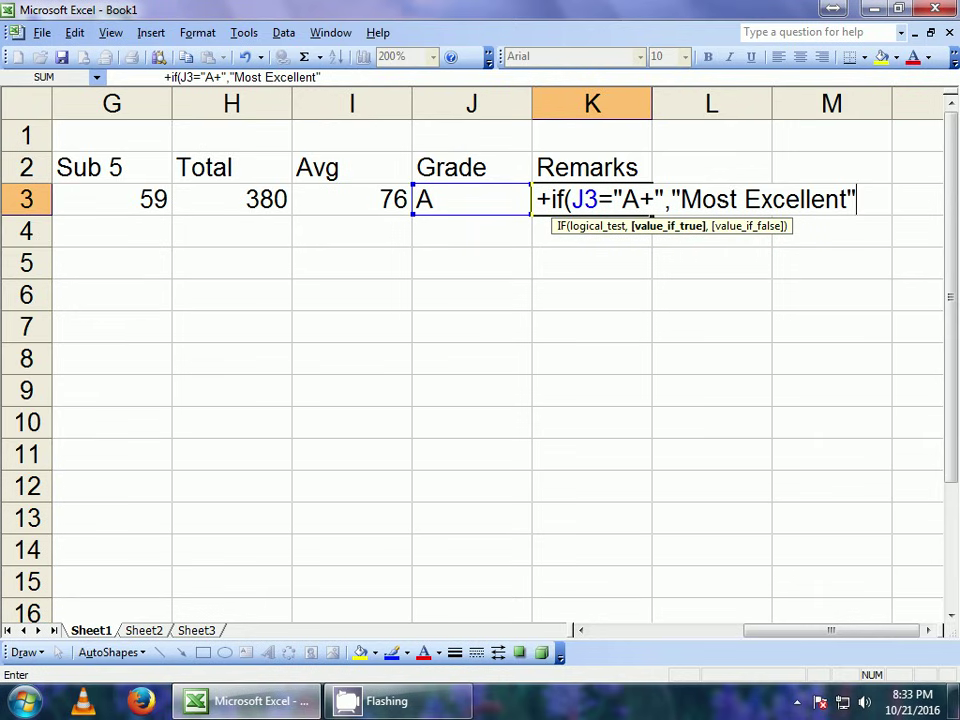
{"action": "type", "text": ","}
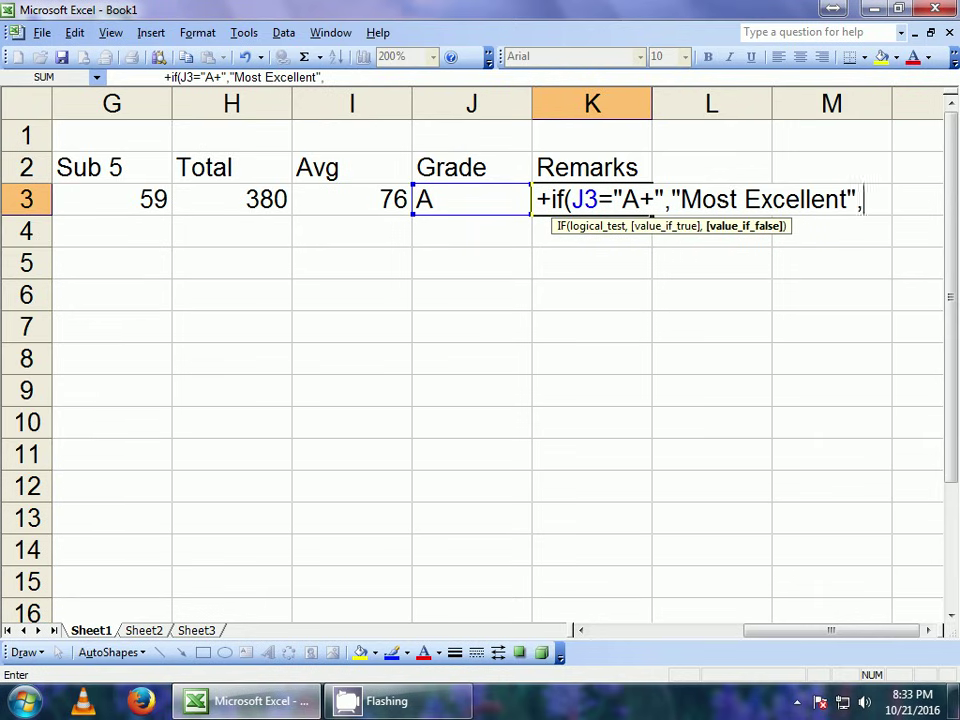
{"action": "type", "text": "+if("}
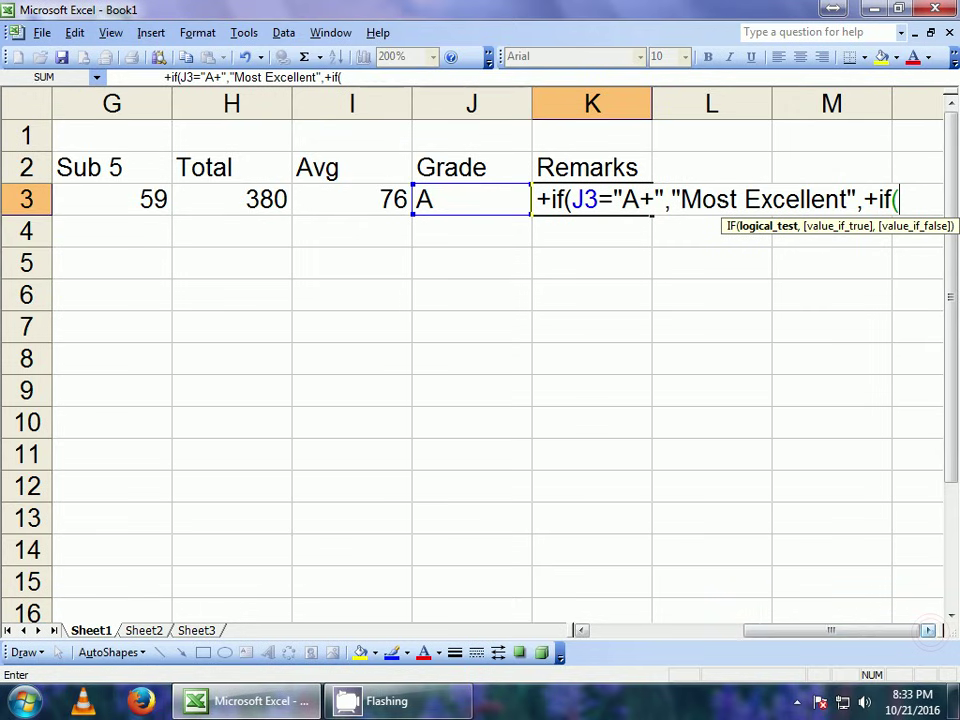
Add remark branches: A gives 'Excellent', B 'Very Good', C 'Good'.
{"action": "left_click", "coordinate": [928, 630]}
{"action": "left_click", "coordinate": [928, 630]}
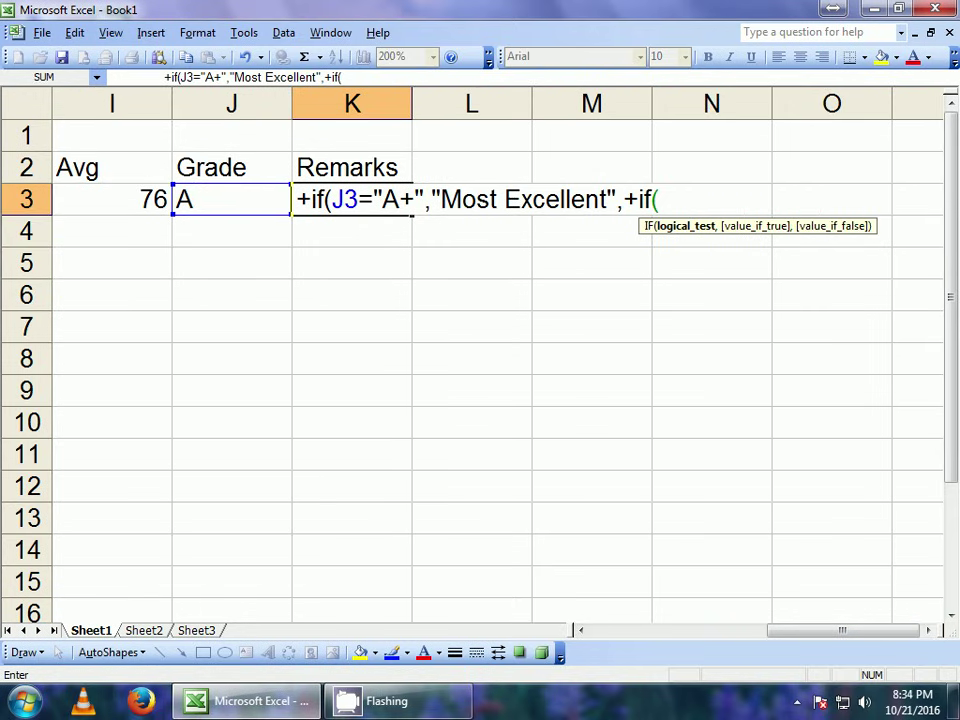
{"action": "key", "text": "Left"}
{"action": "type", "text": "="}
{"action": "type", "text": "\""}
{"action": "type", "text": "A+"}
{"action": "key", "text": "BackSpace"}
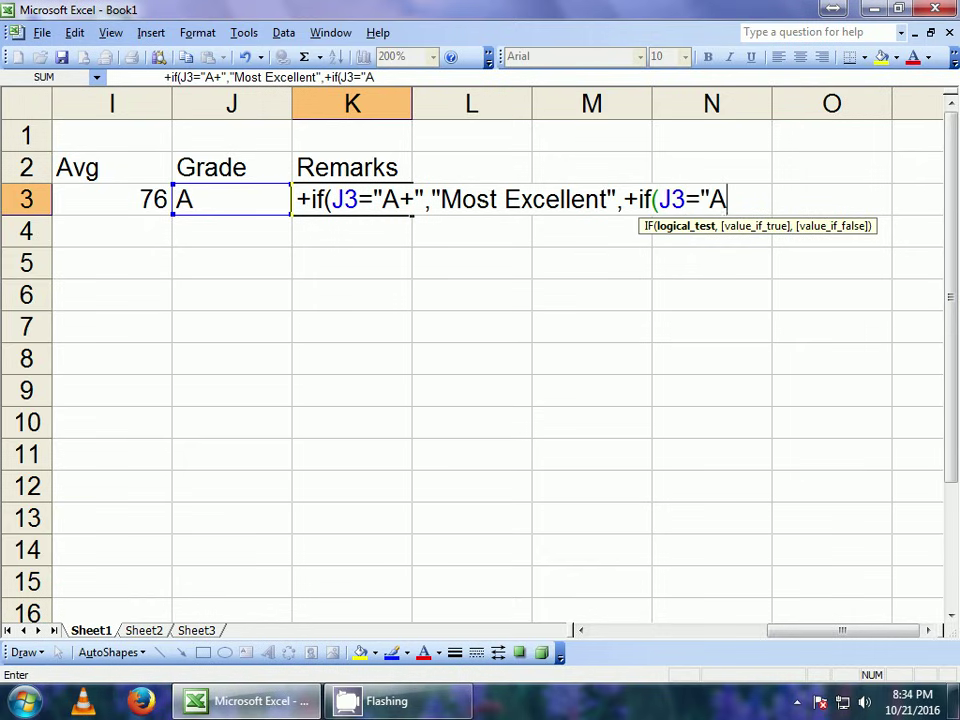
{"action": "type", "text": "\","}
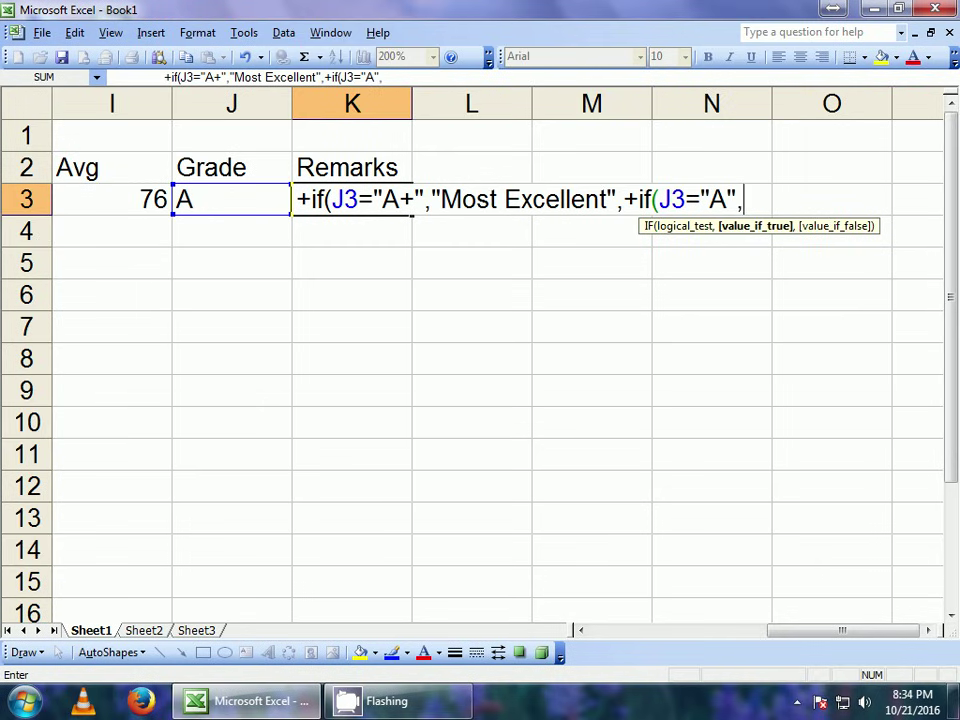
{"action": "type", "text": "\"Ver"}
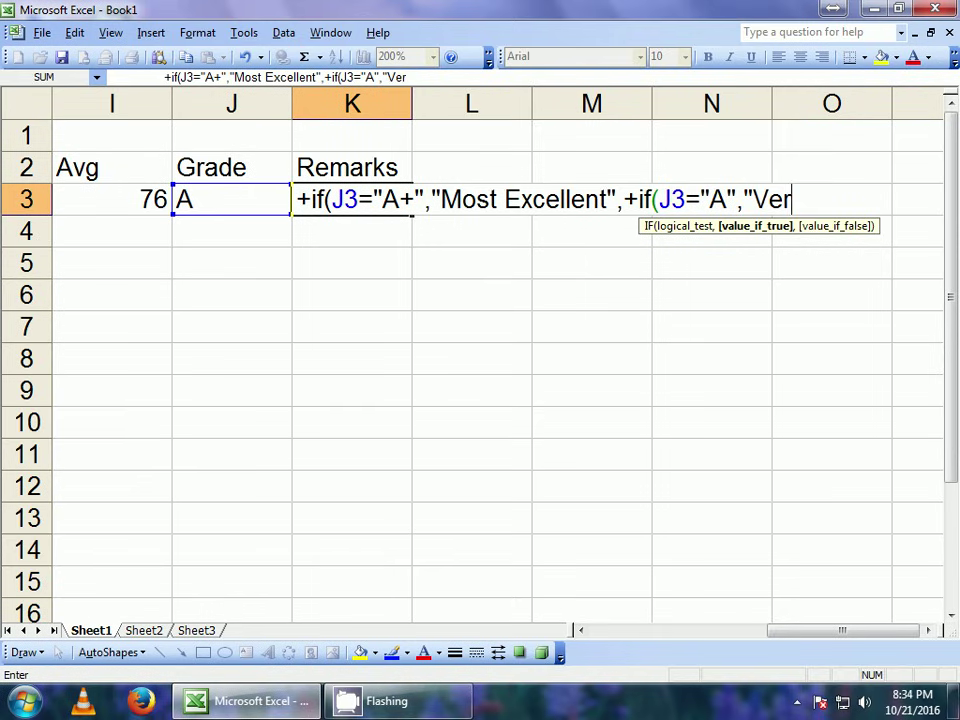
{"action": "type", "text": "y"}
{"action": "key", "text": "BackSpace"}
{"action": "key", "text": "BackSpace"}
{"action": "key", "text": "BackSpace"}
{"action": "key", "text": "BackSpace"}
{"action": "key", "text": "BackSpace"}
{"action": "type", "text": "E"}
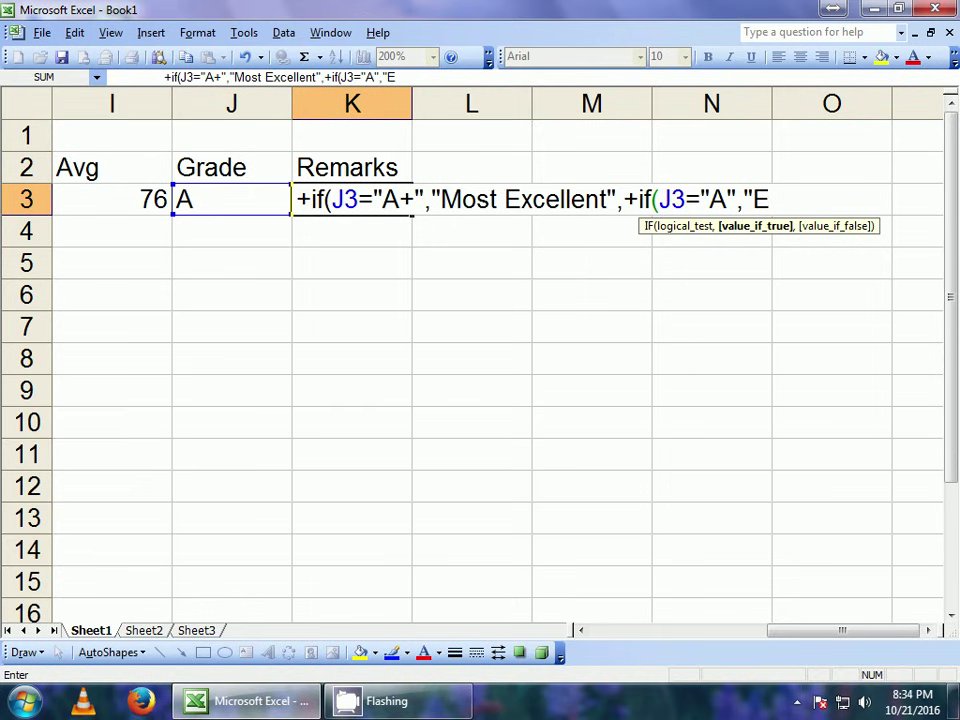
{"action": "type", "text": "xcel"}
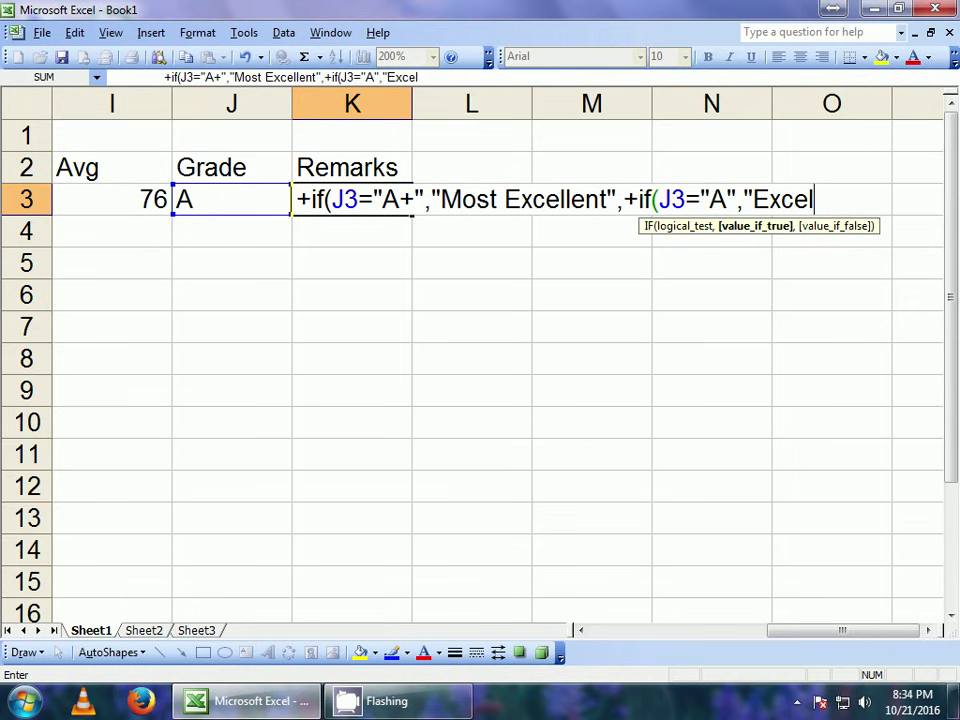
{"action": "type", "text": "lent\""}
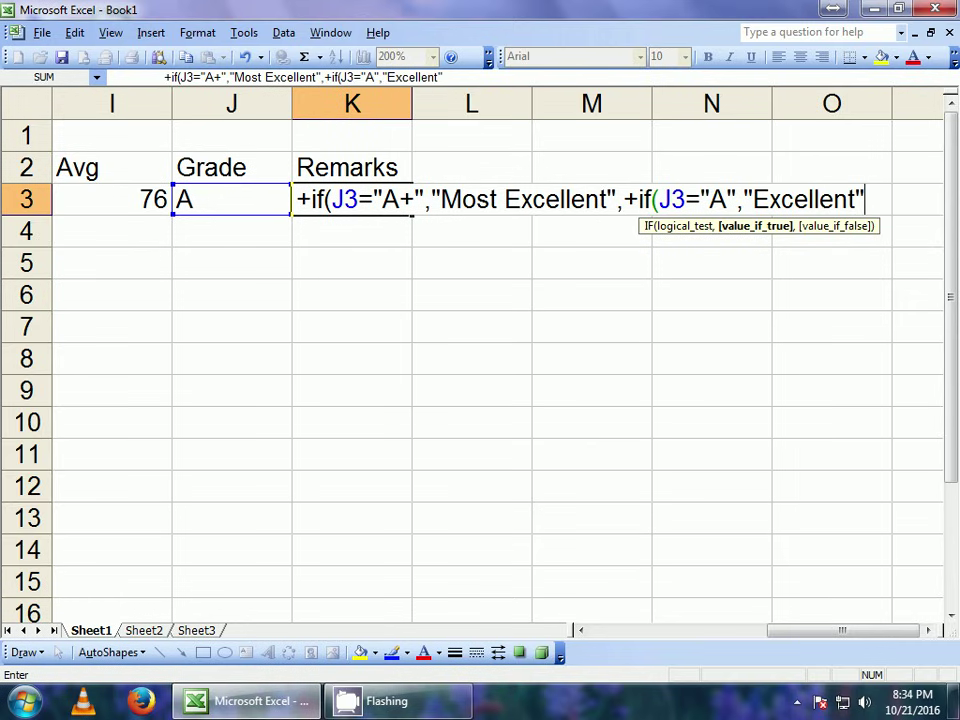
{"action": "type", "text": ",+if"}
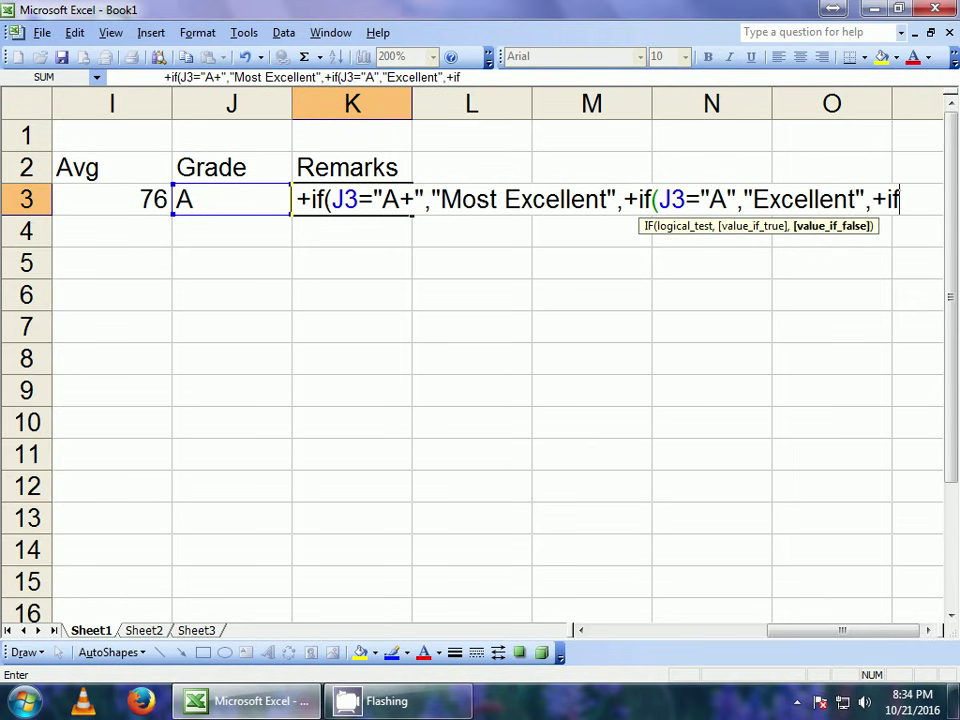
{"action": "type", "text": "(J3"}
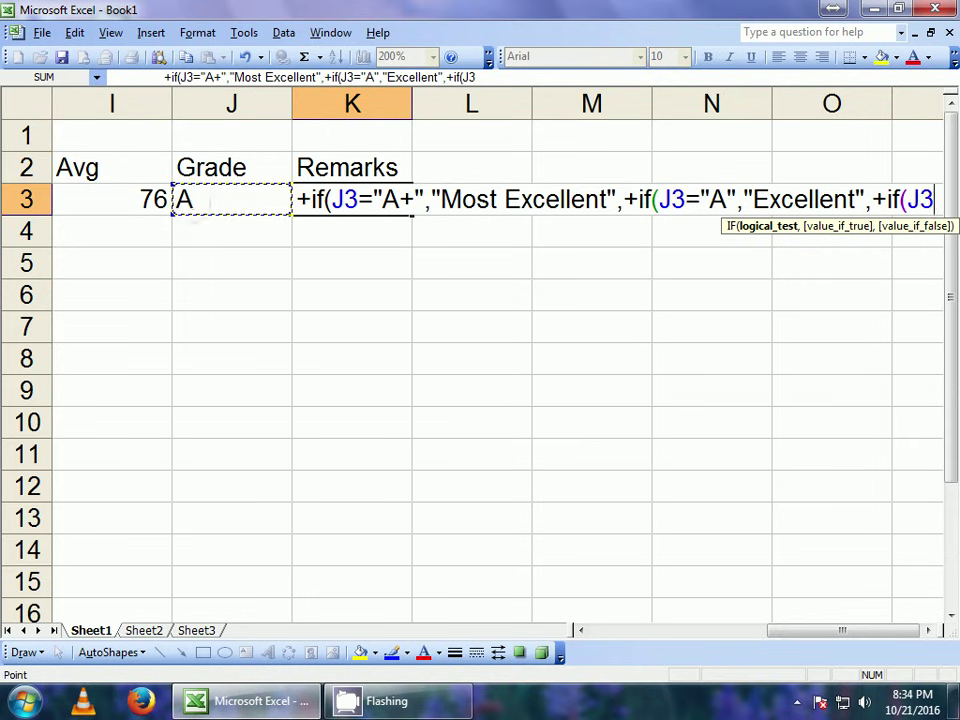
{"action": "type", "text": "=\""}
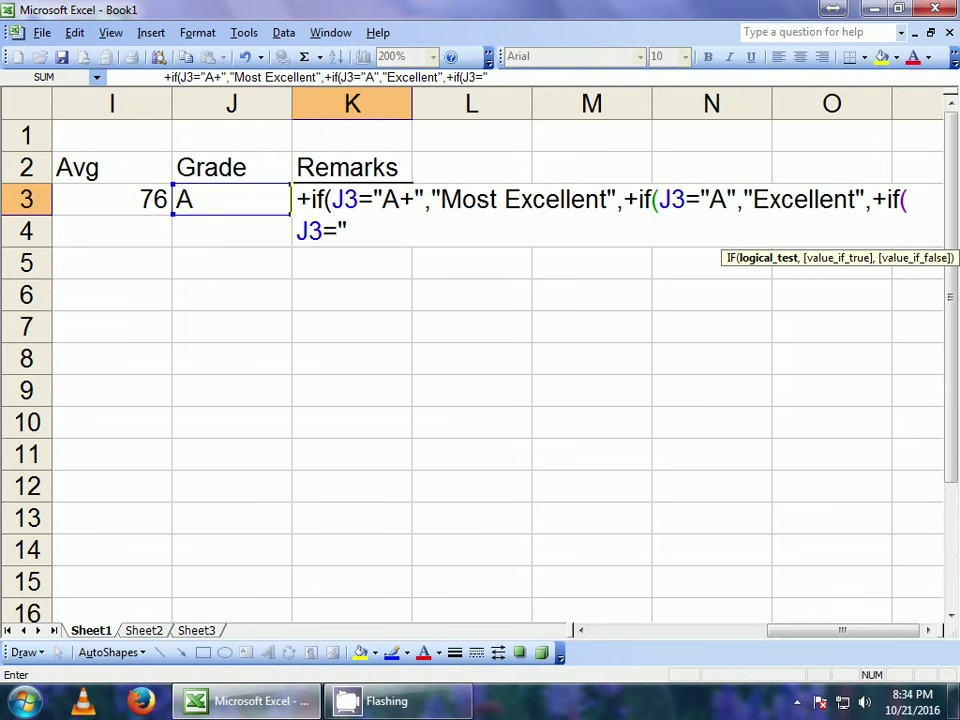
{"action": "type", "text": "B"}
{"action": "type", "text": "\","}
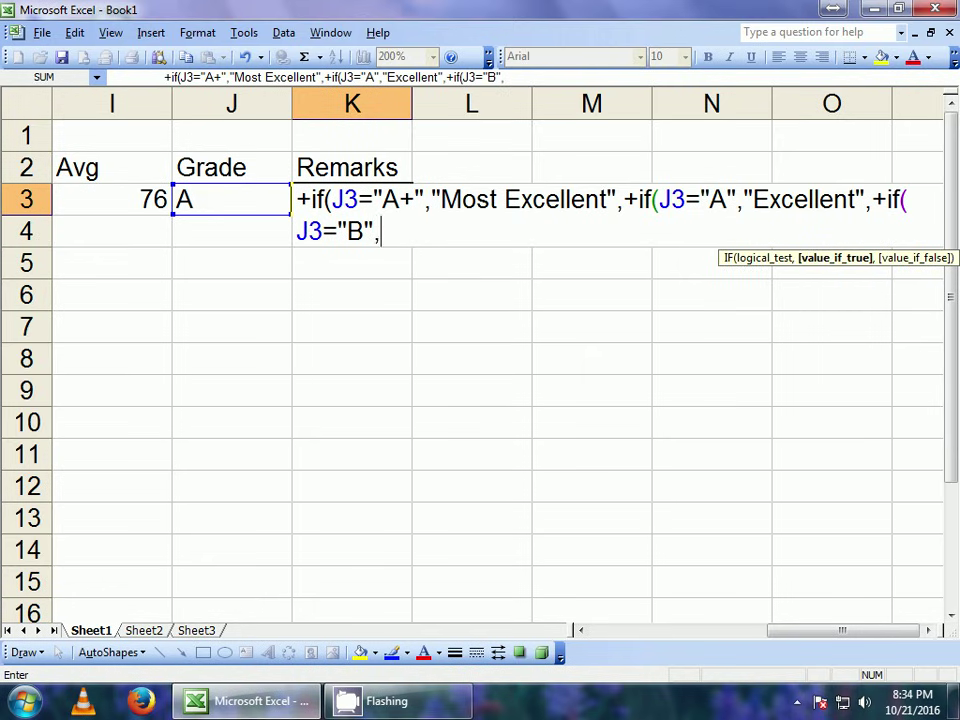
{"action": "type", "text": "\"V"}
{"action": "type", "text": "ery Good"}
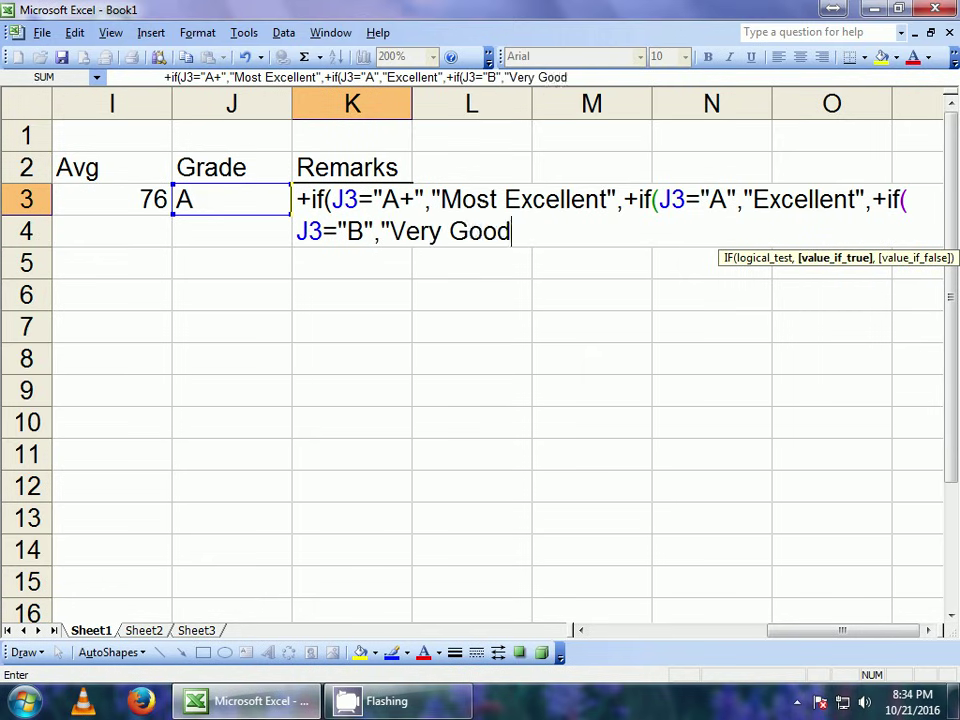
{"action": "type", "text": "\","}
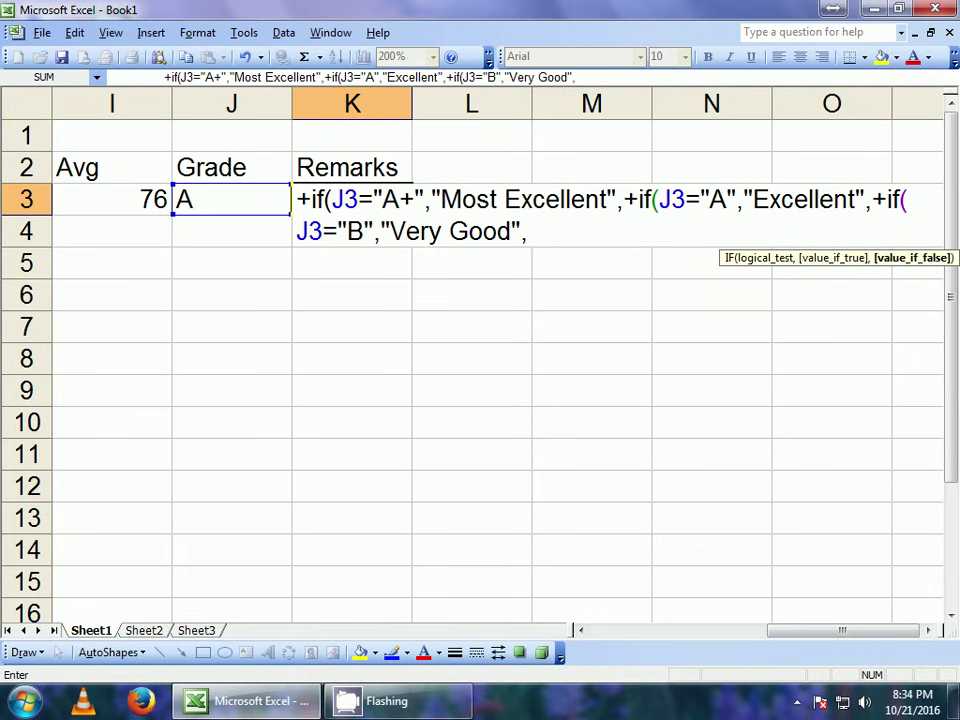
{"action": "type", "text": "+if("}
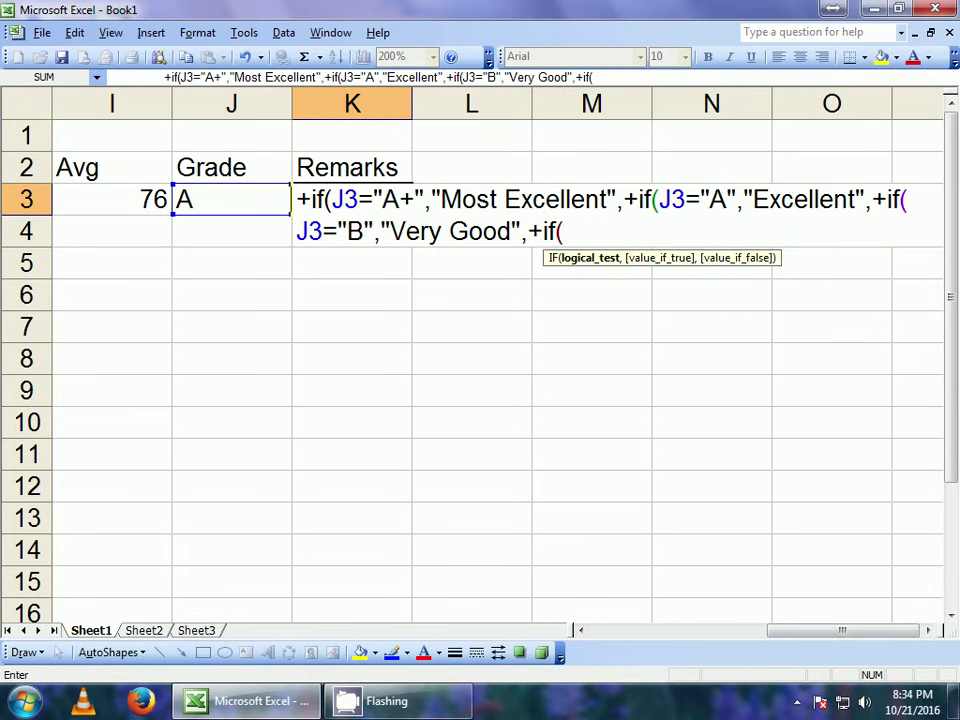
{"action": "type", "text": "J3"}
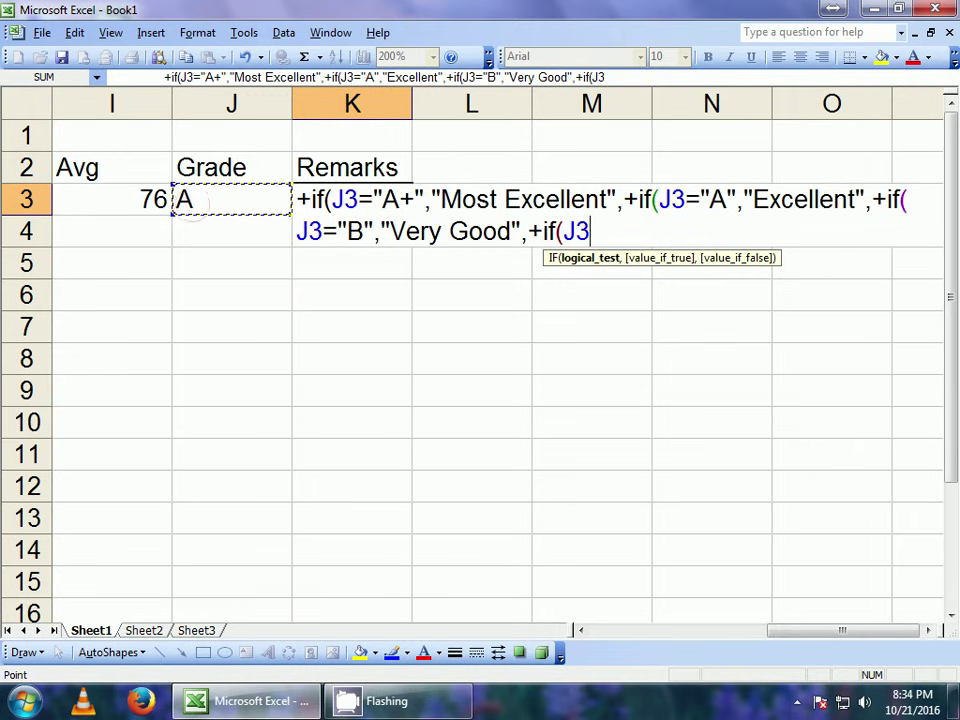
{"action": "type", "text": "=\""}
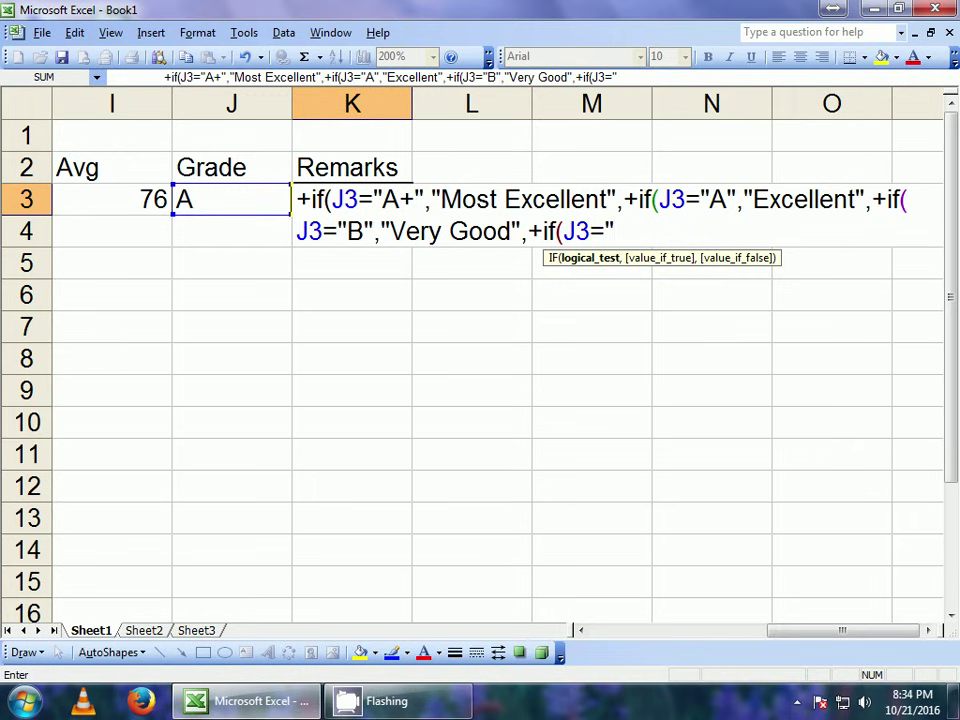
{"action": "type", "text": "C\""}
{"action": "type", "text": ",\"G"}
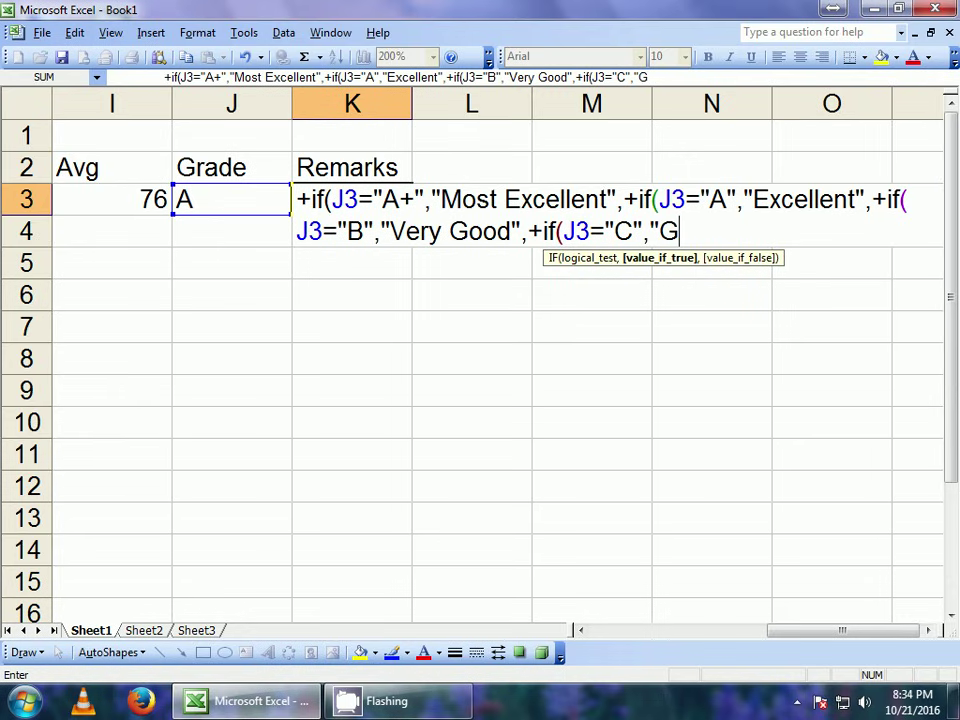
{"action": "type", "text": "ood:"}
Fix the 'Good' remark for grade C and begin the next IF branch.
{"action": "key", "text": "BackSpace"}
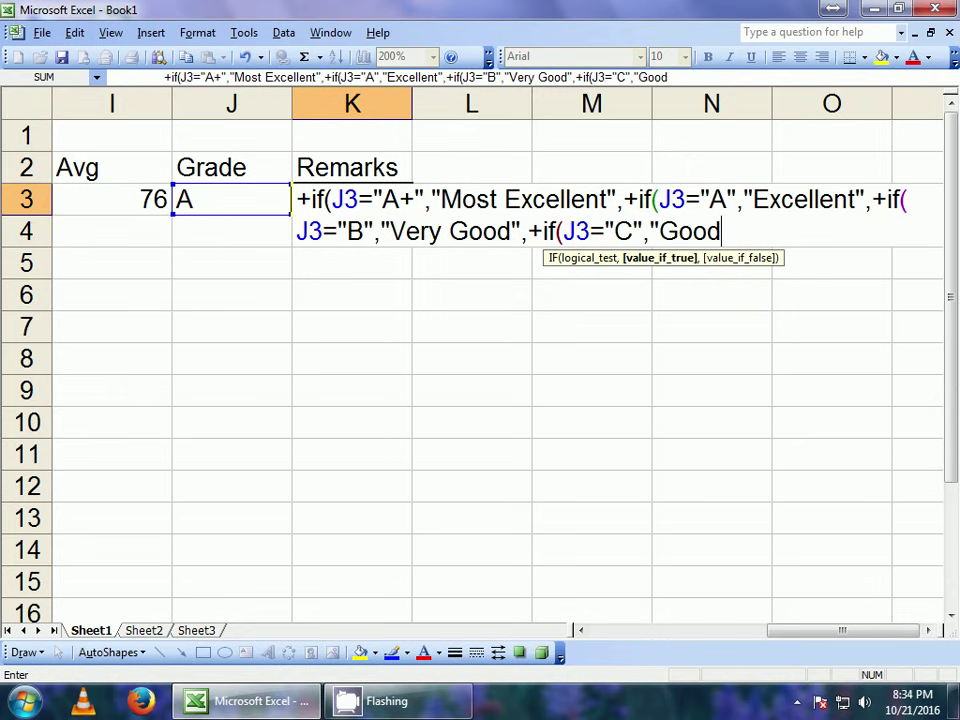
{"action": "type", "text": "\",+"}
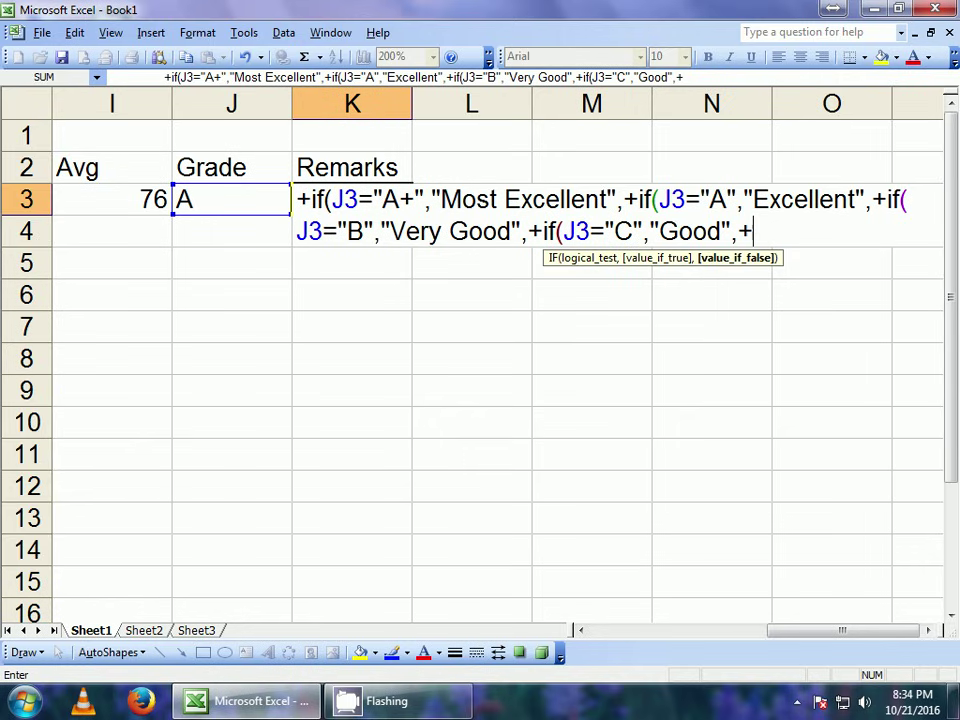
{"action": "type", "text": "if("}
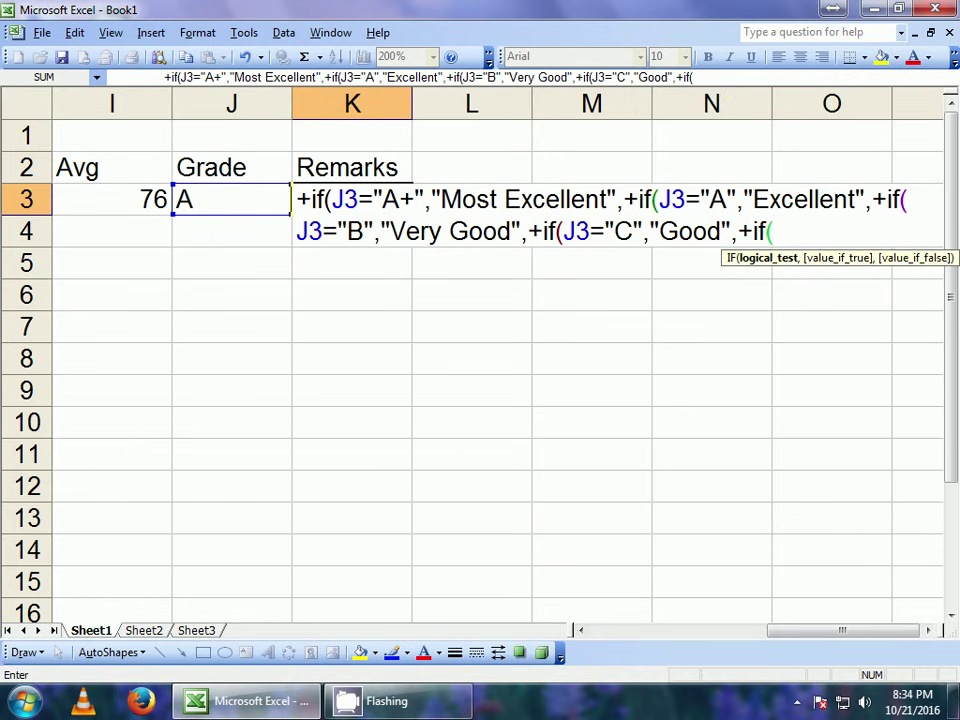
Add remarks: D gives 'Fair', E gives 'Poor', otherwise 'Black Sheep'.
{"action": "left_click", "coordinate": [195, 207]}
{"action": "type", "text": "=\""}
{"action": "type", "text": "D\","}
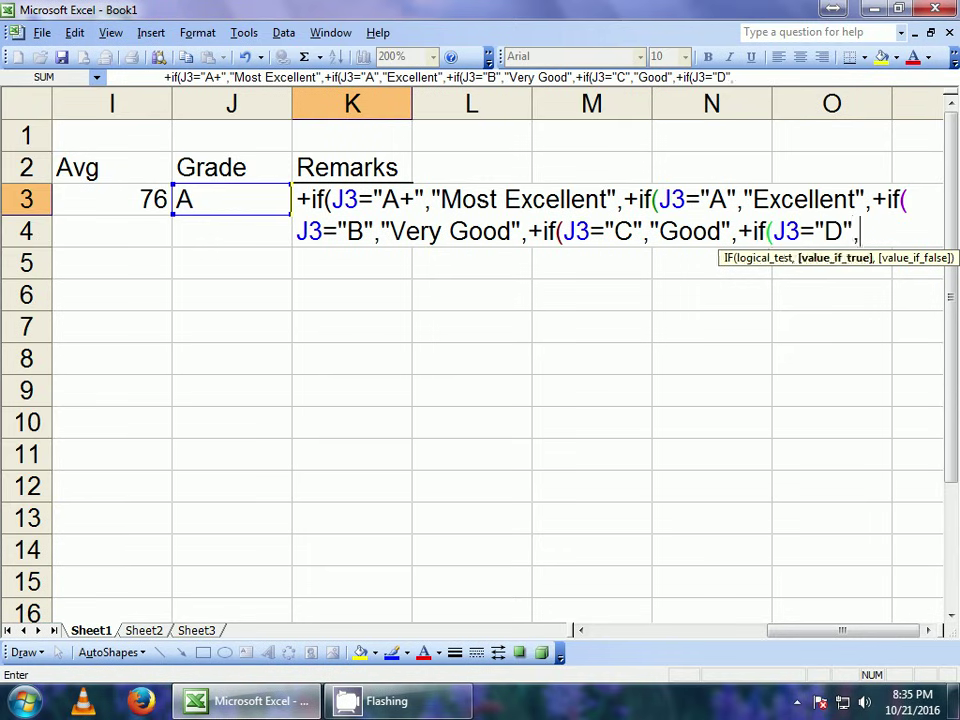
{"action": "type", "text": "\""}
{"action": "type", "text": "E"}
{"action": "key", "text": "BackSpace"}
{"action": "type", "text": "Fair"}
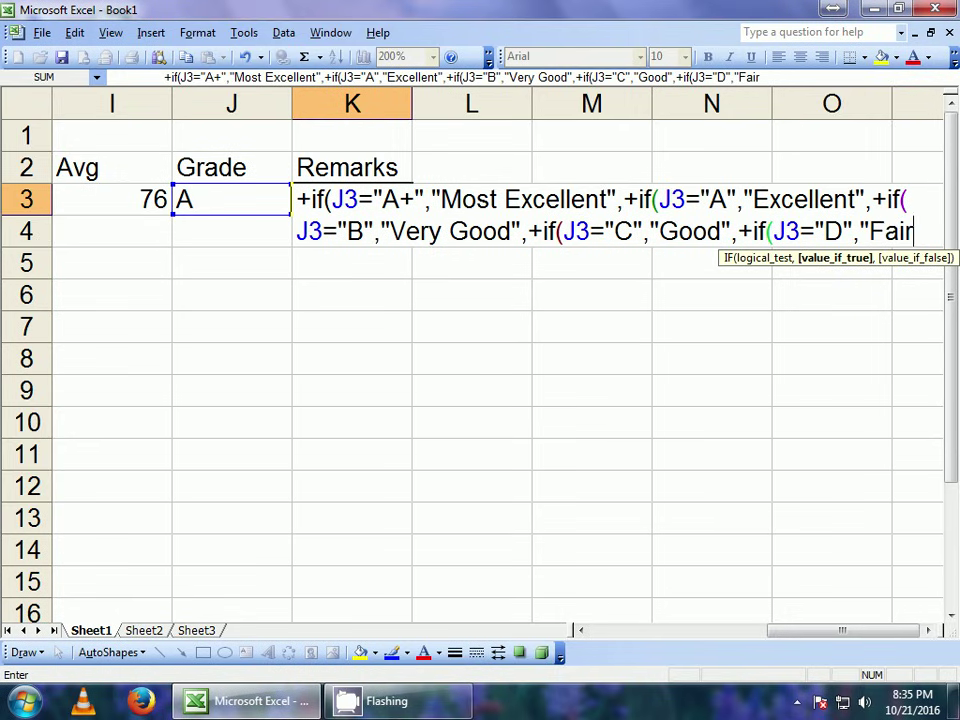
{"action": "type", "text": "\","}
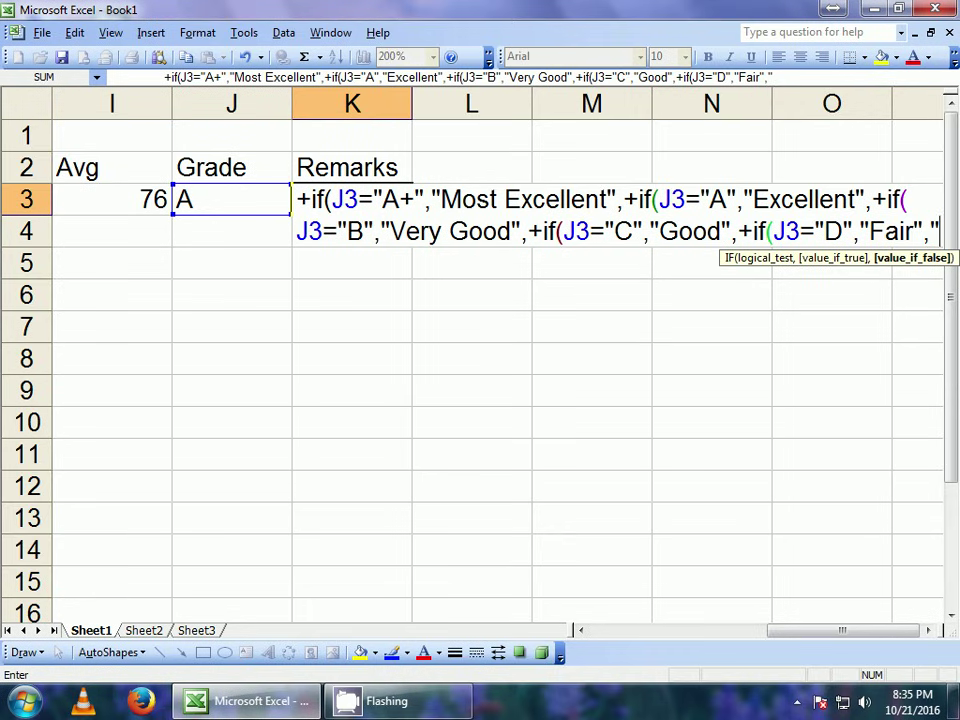
{"action": "type", "text": "+if"}
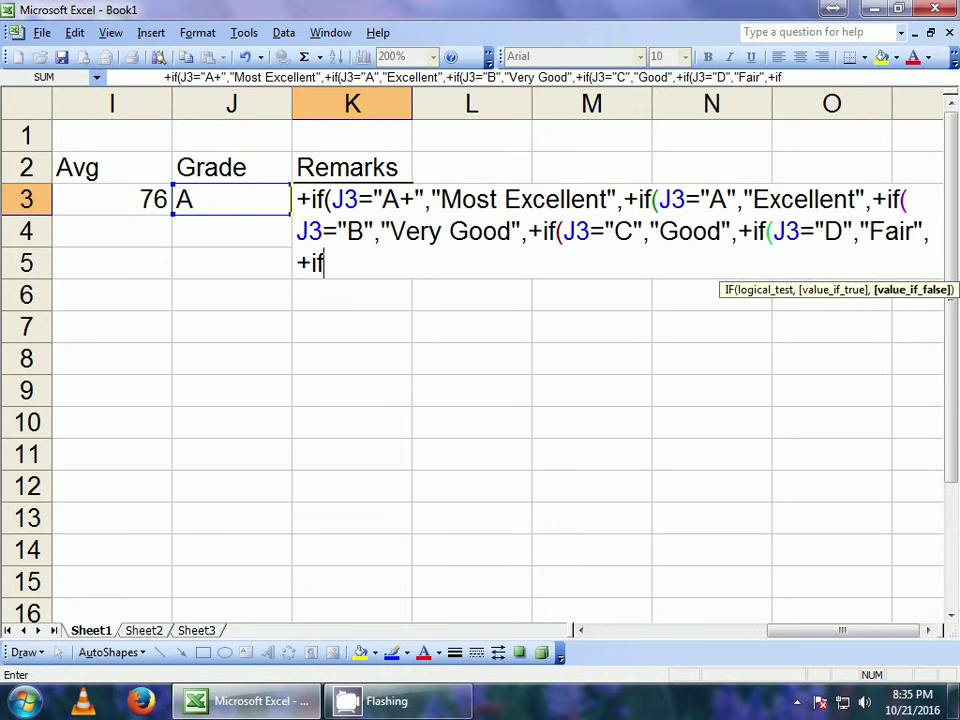
{"action": "type", "text": "(J3"}
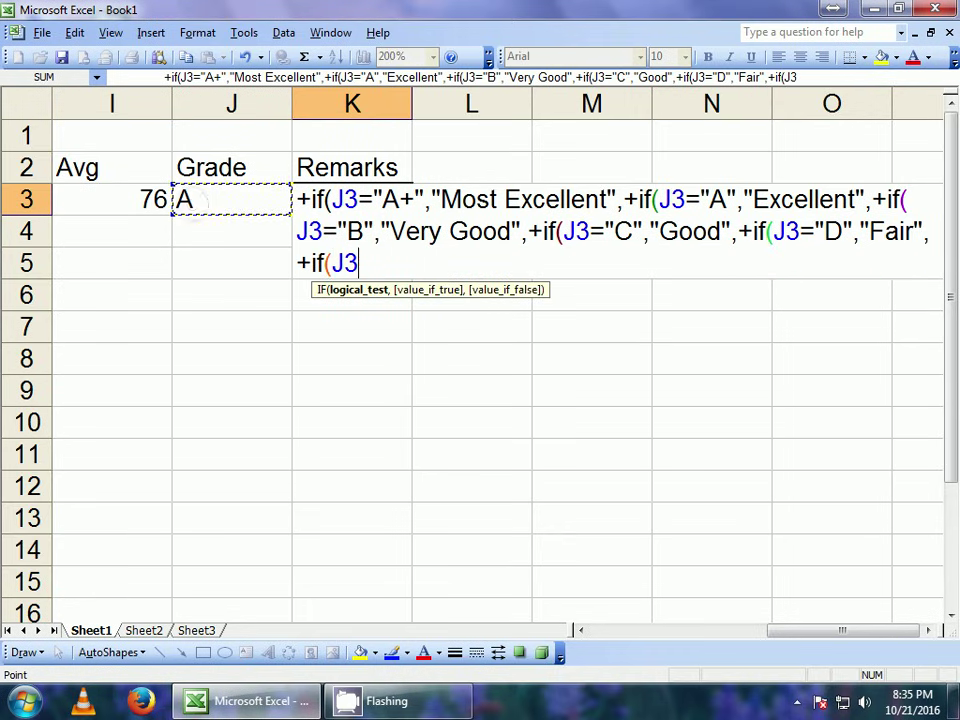
{"action": "type", "text": "=\""}
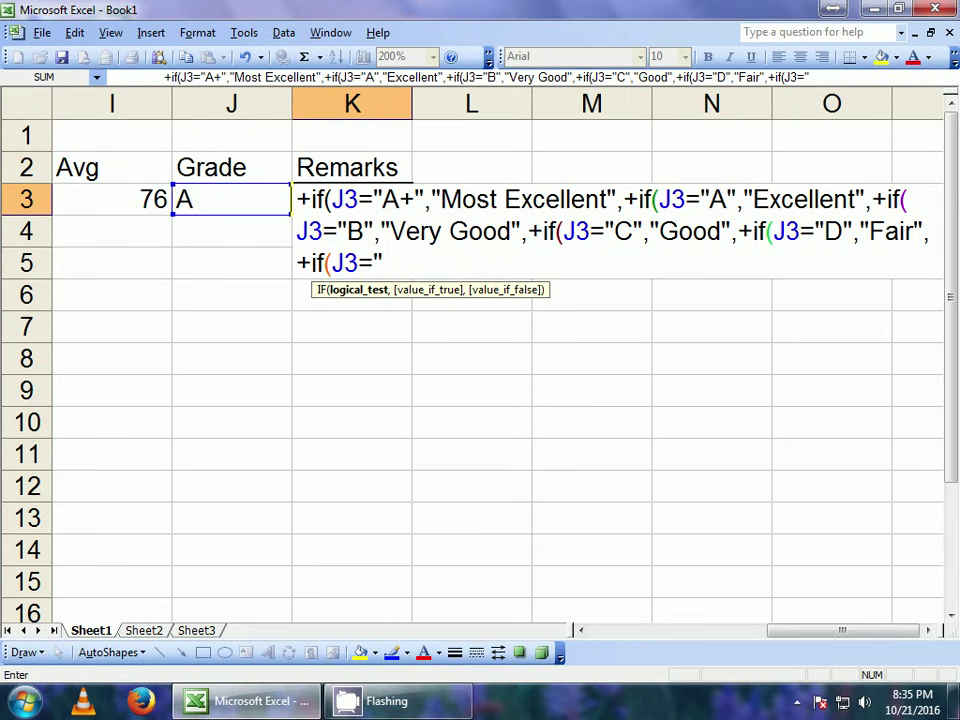
{"action": "type", "text": "E:"}
{"action": "key", "text": "BackSpace"}
{"action": "type", "text": "\""}
{"action": "type", "text": ","}
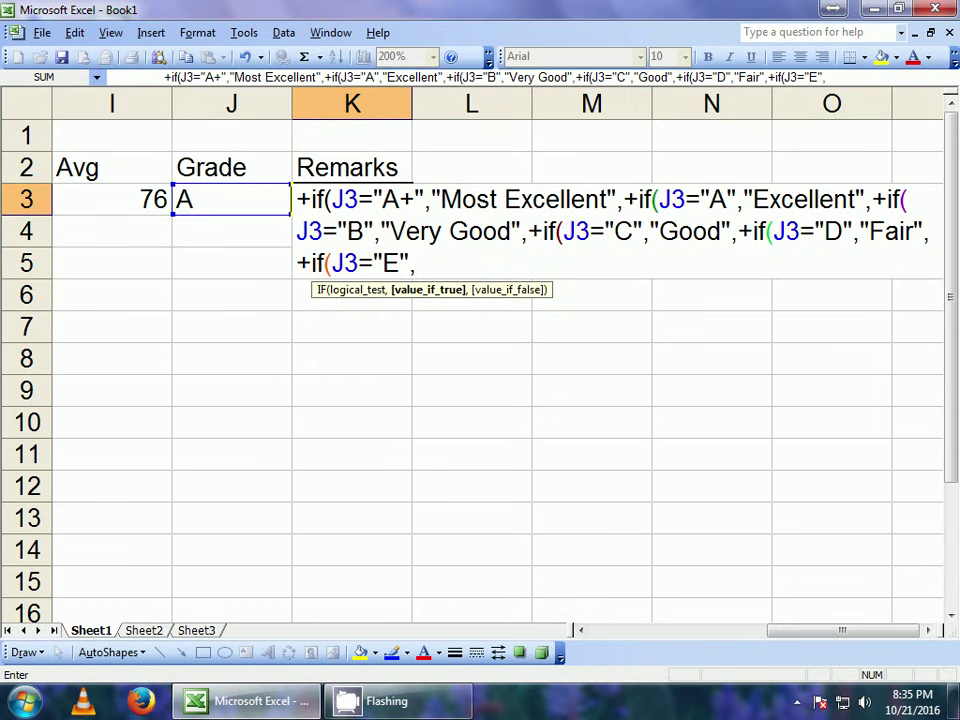
{"action": "type", "text": "\"F"}
{"action": "key", "text": "BackSpace"}
{"action": "type", "text": "Poor"}
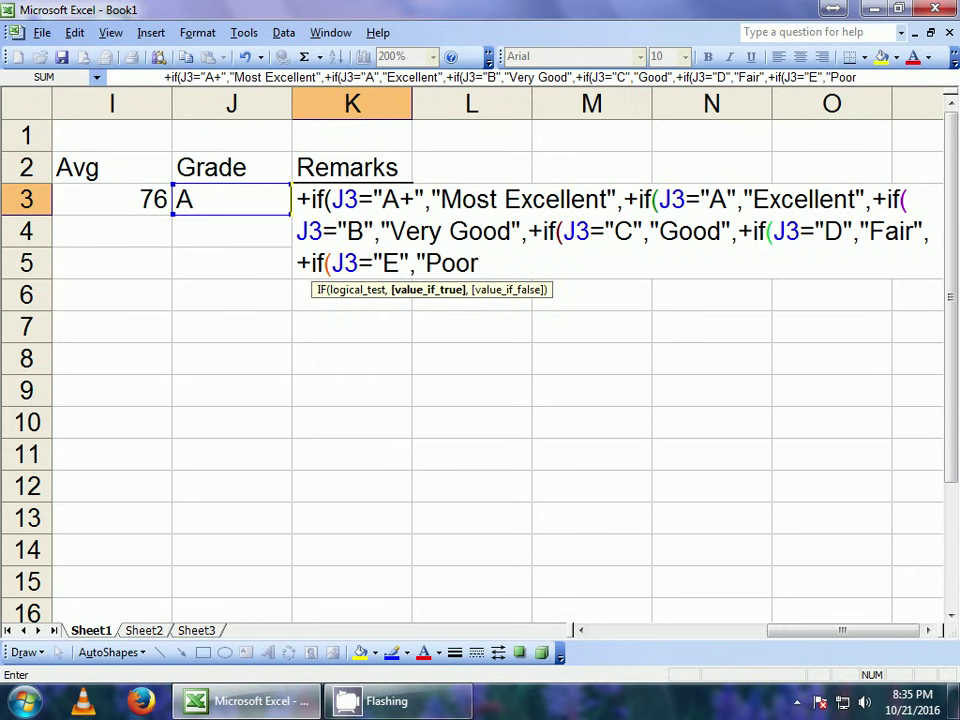
{"action": "type", "text": "\",\""}
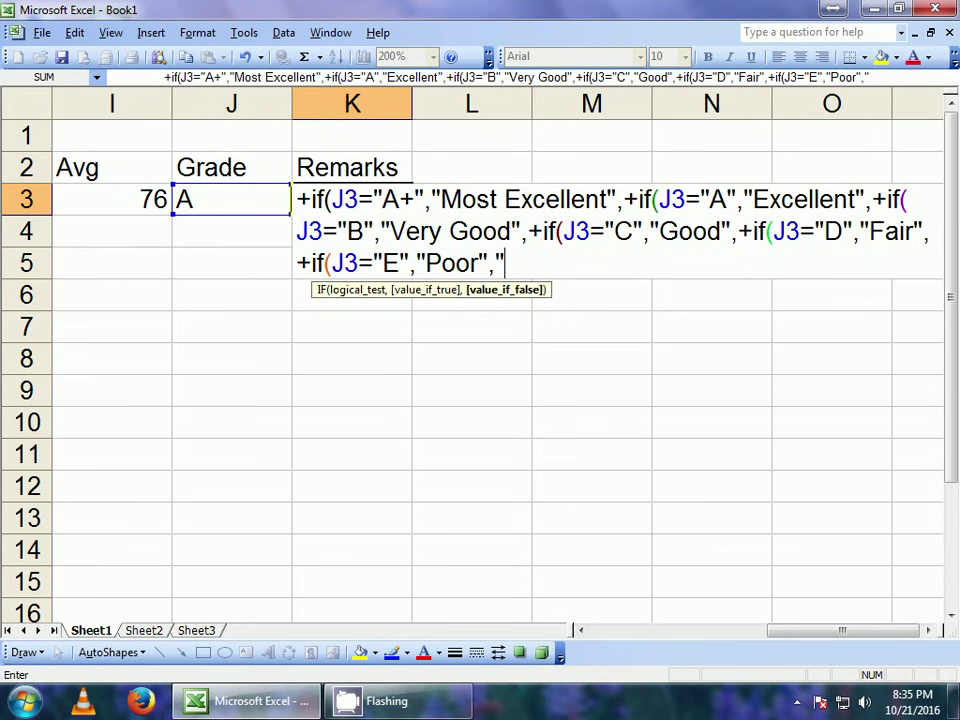
{"action": "type", "text": "Blac"}
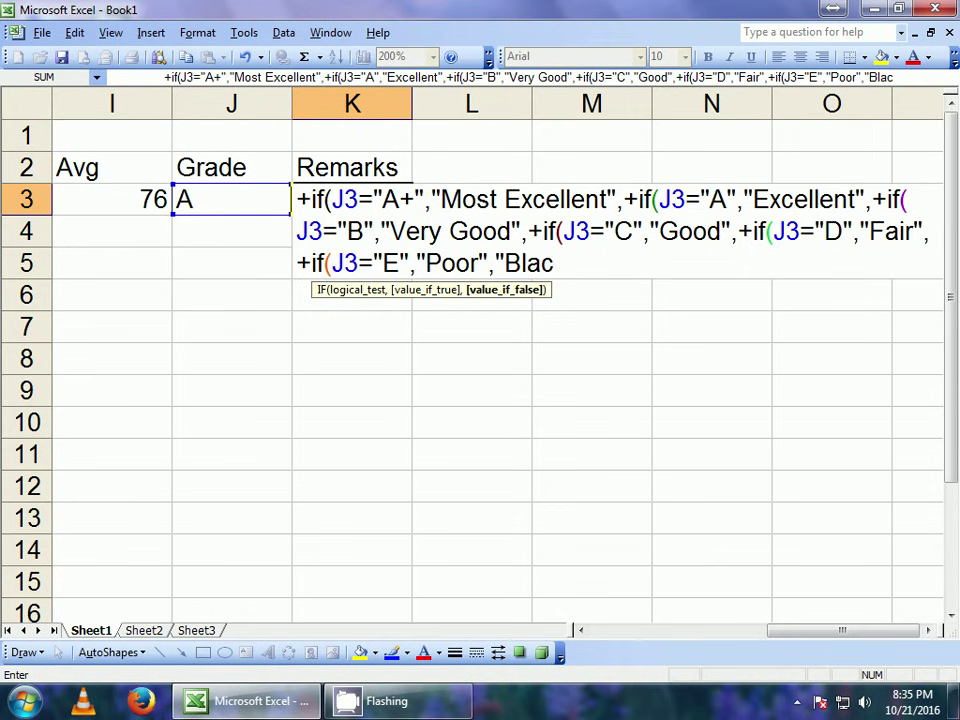
{"action": "type", "text": "k Sh"}
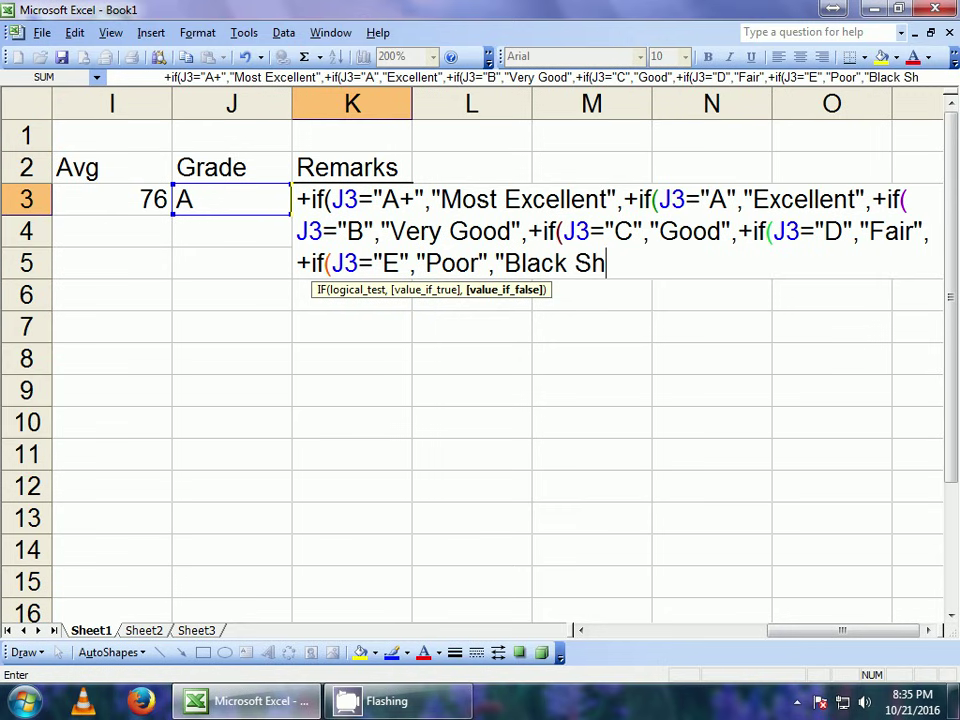
{"action": "type", "text": "eep"}
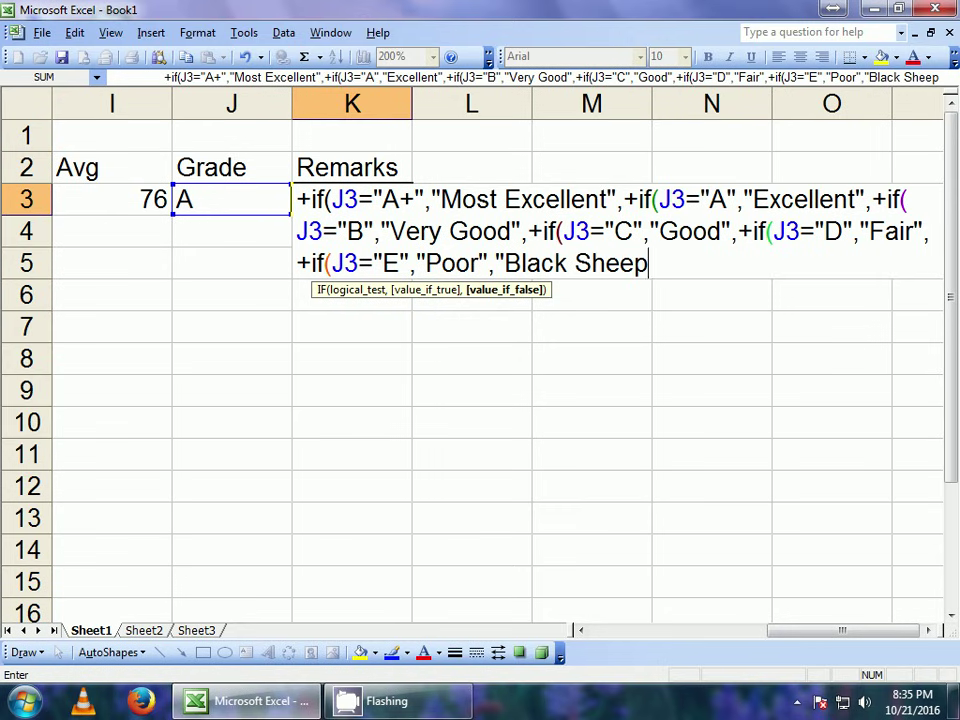
{"action": "type", "text": "\""}
Commit the K3 formula and accept Excel's closing-bracket fix, showing 'Excellent'.
{"action": "key", "text": "Return"}
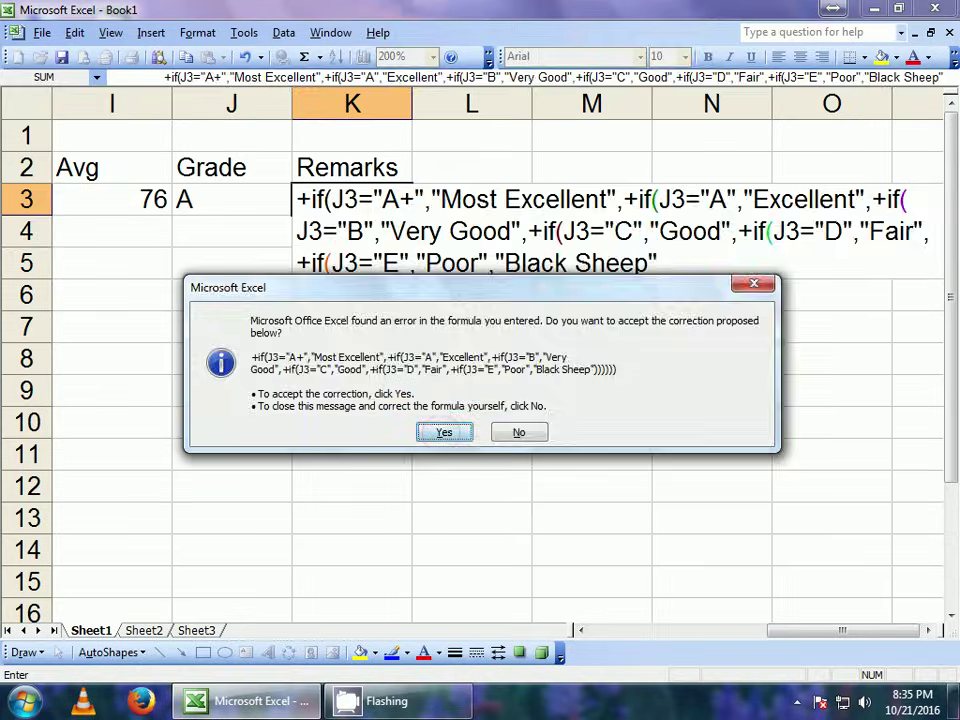
{"action": "left_click", "coordinate": [444, 432]}
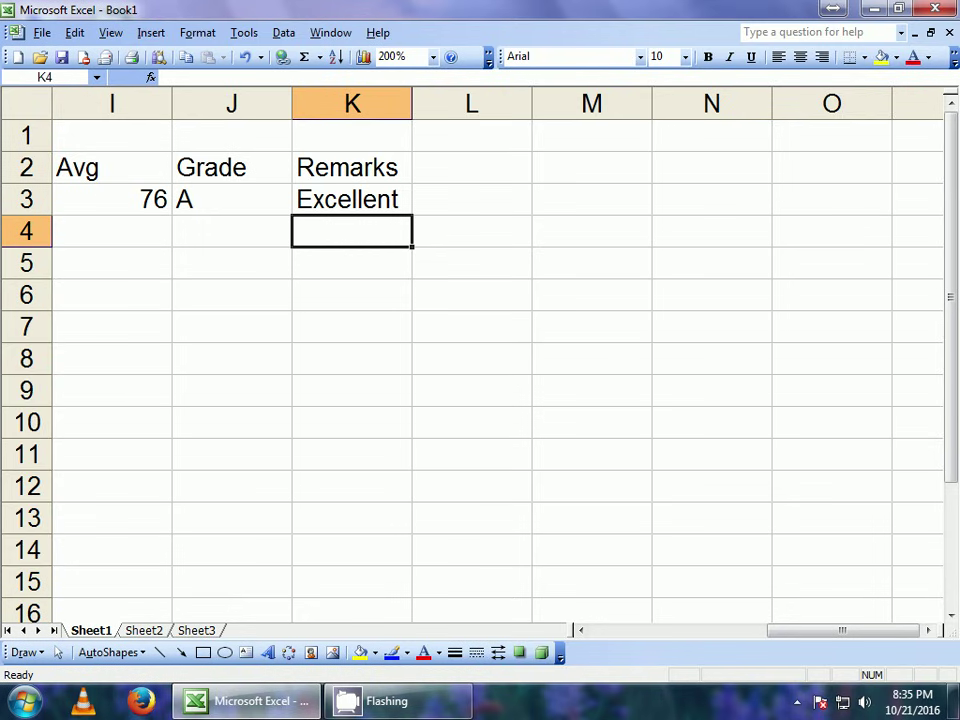
Merge and centre the Result Sheet title across cells A1 to K1.
{"action": "left_click", "coordinate": [581, 630]}
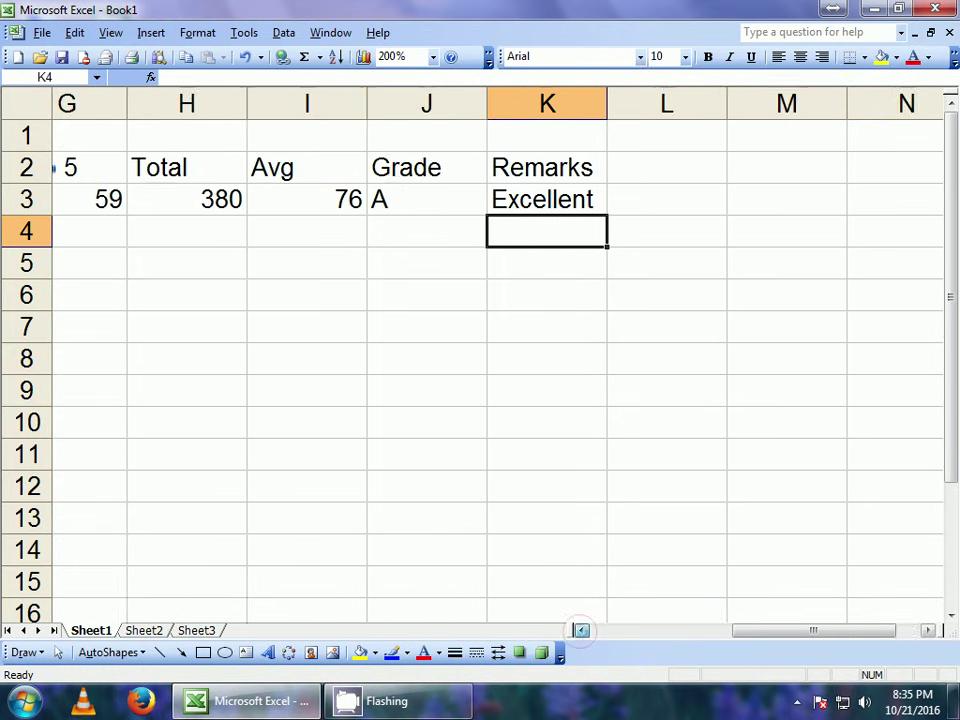
{"action": "left_click", "coordinate": [581, 630]}
{"action": "left_click", "coordinate": [581, 630]}
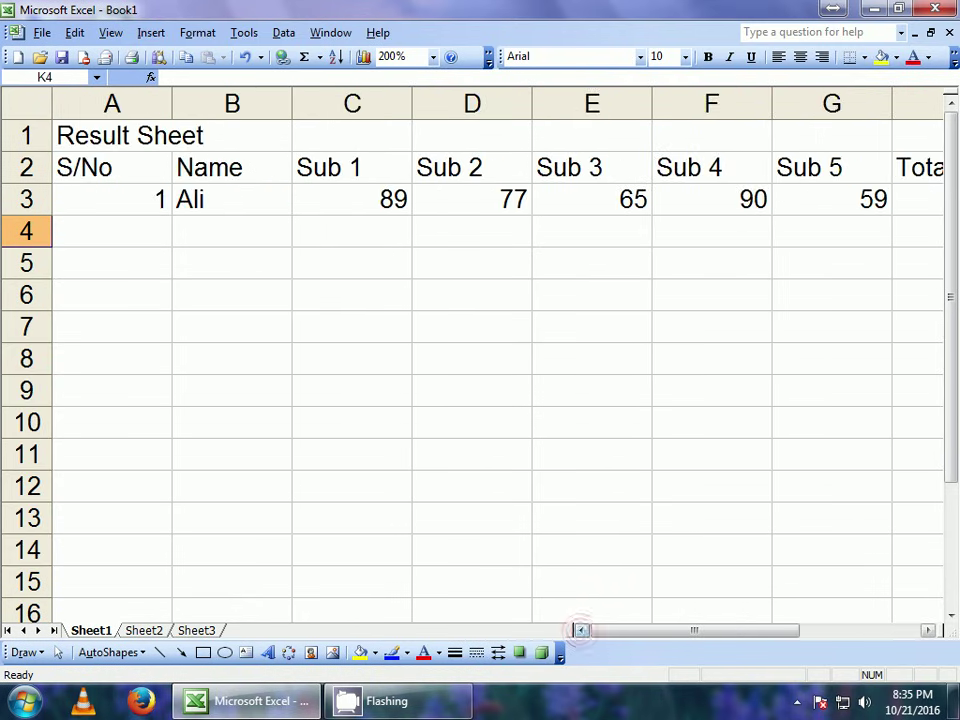
{"action": "mouse_move", "coordinate": [110, 135]}
{"action": "left_mouse_down"}
{"action": "mouse_move", "coordinate": [920, 135]}
{"action": "mouse_move", "coordinate": [772, 140]}
{"action": "left_mouse_up"}
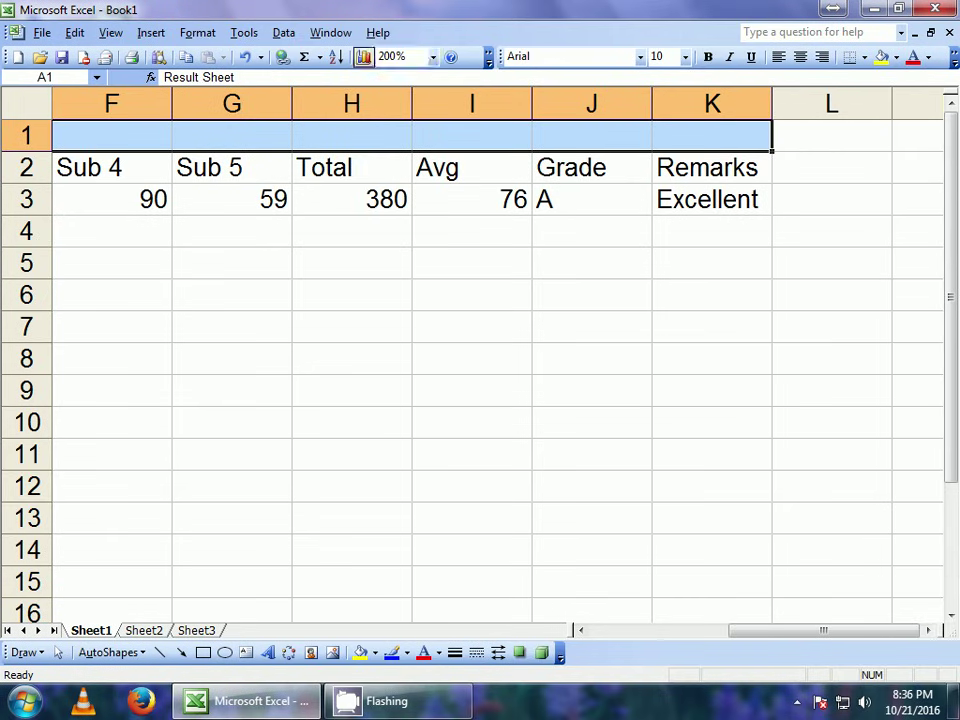
{"action": "left_click", "coordinate": [953, 58]}
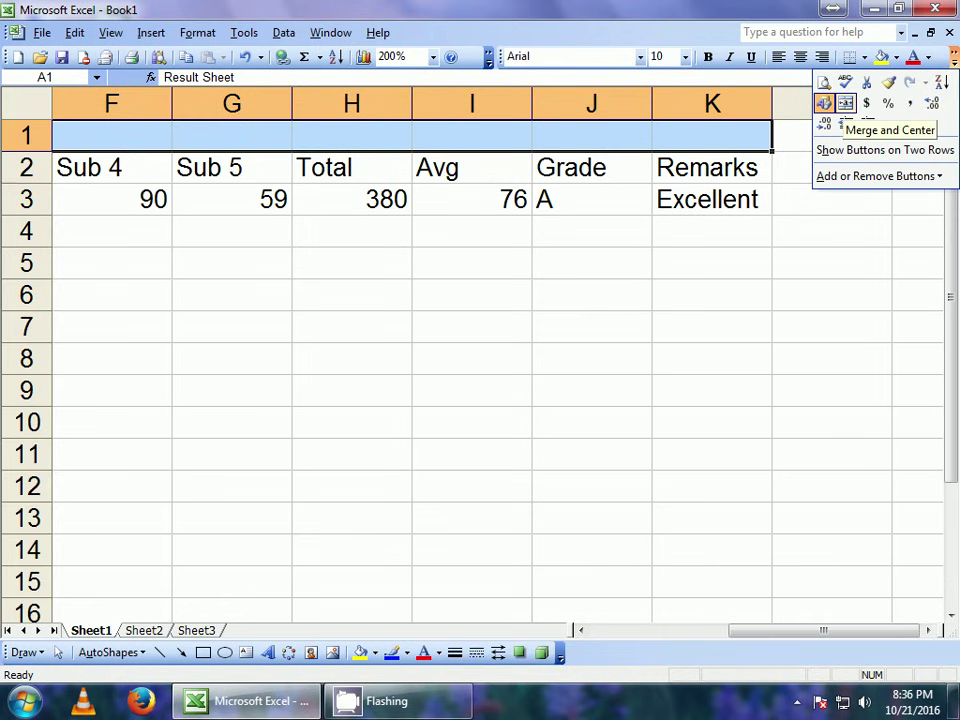
{"action": "left_click", "coordinate": [823, 103]}
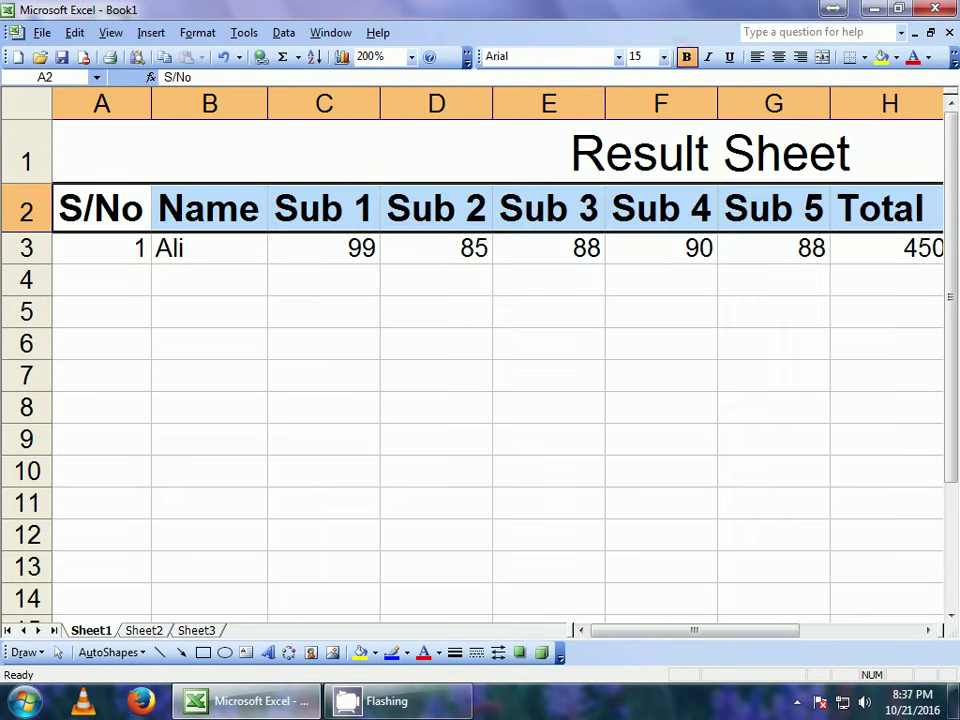
Number the students 1 to 10 in column A by entering 2 in A4 and filling down to A12.
{"action": "left_click", "coordinate": [360, 312]}
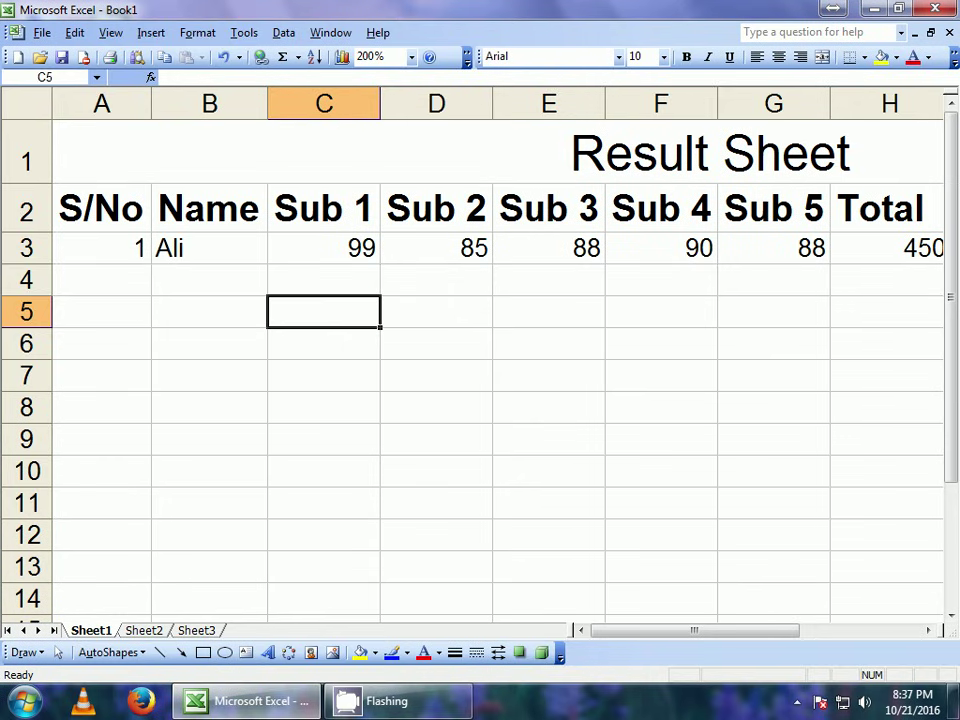
{"action": "left_click", "coordinate": [107, 248]}
{"action": "left_click", "coordinate": [107, 276]}
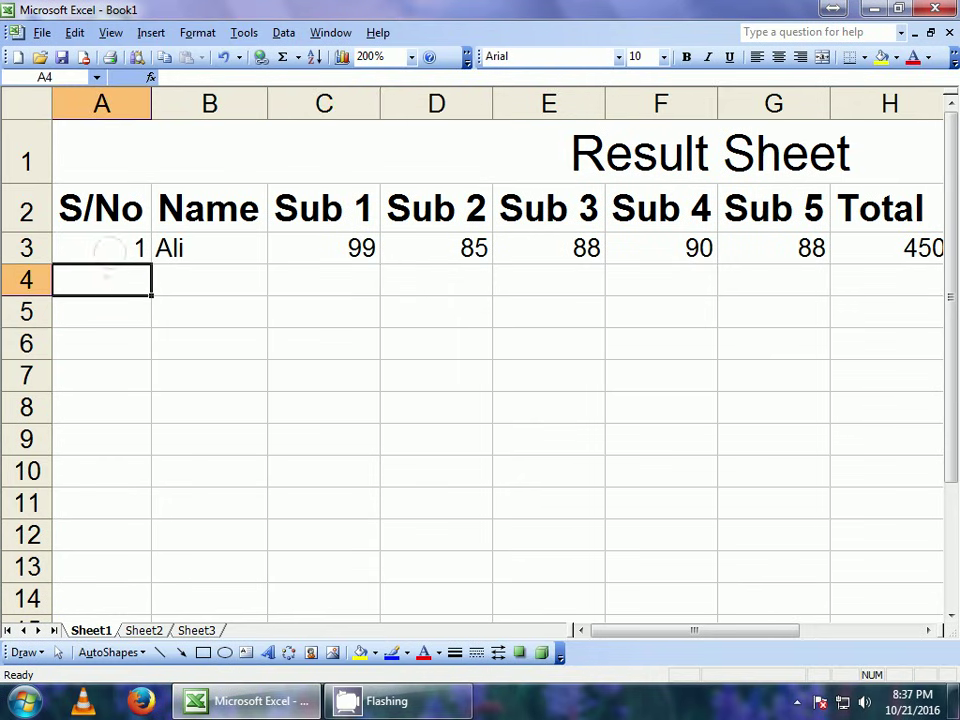
{"action": "type", "text": "2"}
{"action": "key", "text": "Return"}
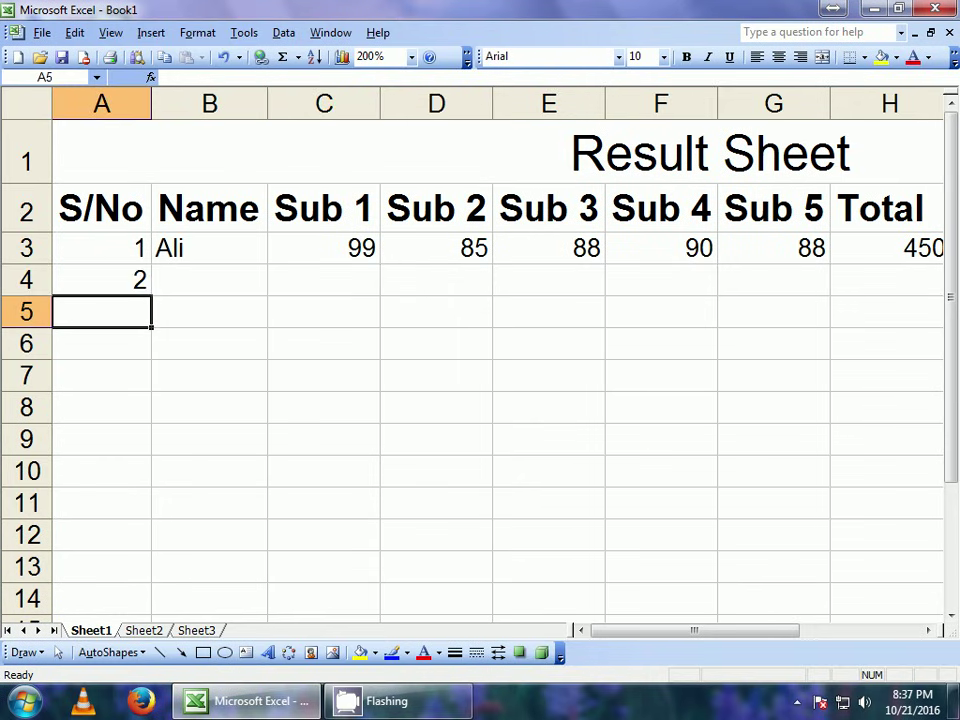
{"action": "mouse_move", "coordinate": [110, 248]}
{"action": "left_mouse_down"}
{"action": "mouse_move", "coordinate": [152, 458]}
{"action": "mouse_move", "coordinate": [152, 532]}
{"action": "left_mouse_up"}
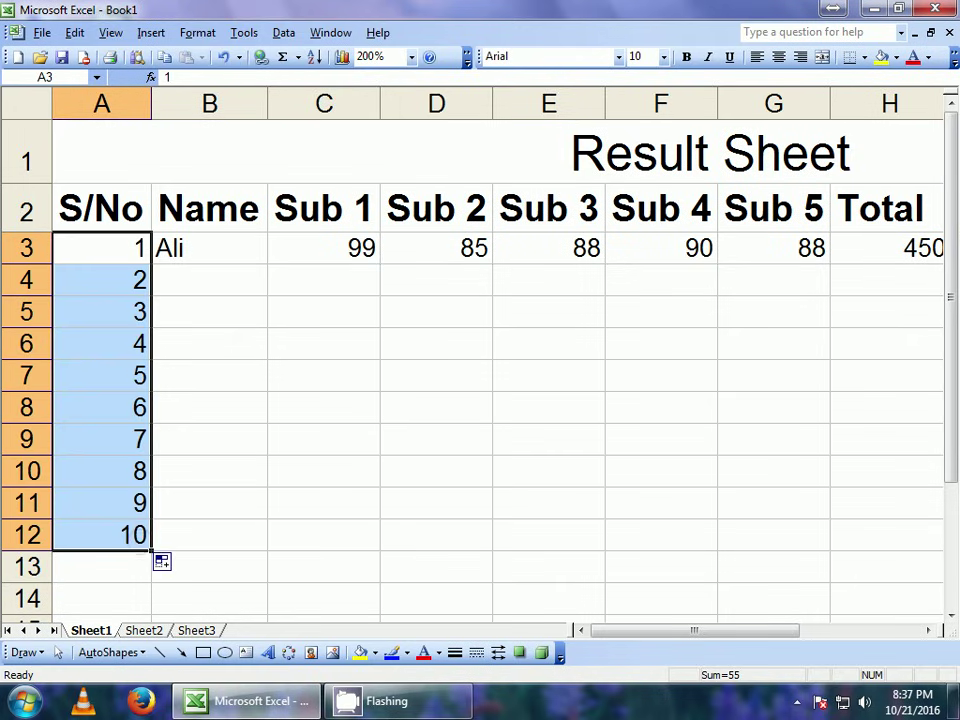
Enter the student names Zia and Faro in column B from B4.
{"action": "left_click", "coordinate": [203, 278]}
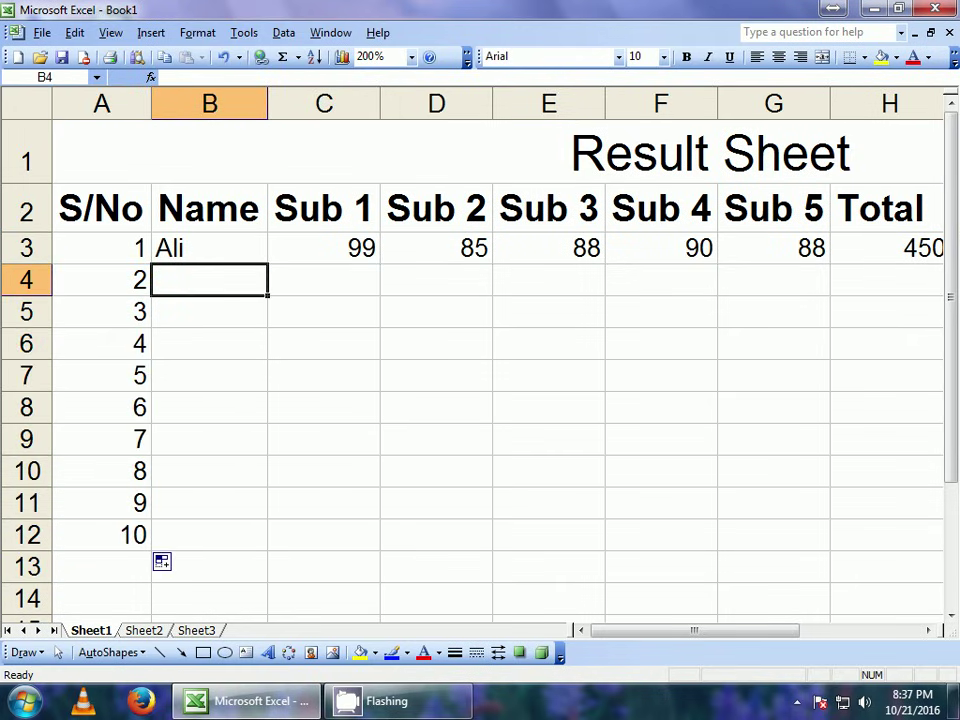
{"action": "type", "text": "Zia"}
{"action": "key", "text": "Return"}
{"action": "type", "text": "F"}
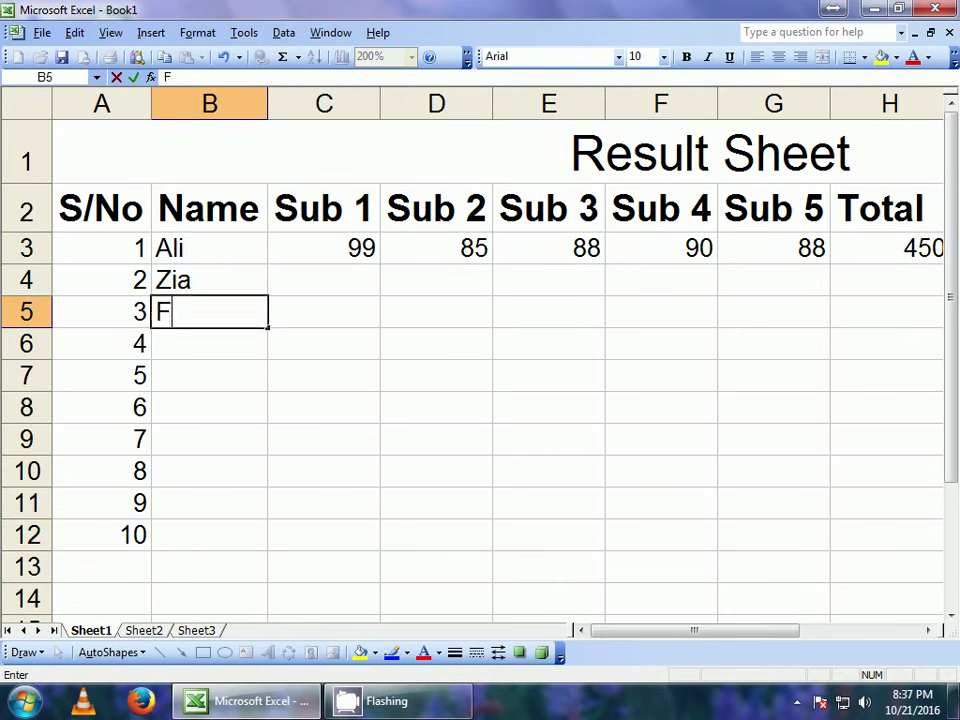
{"action": "type", "text": "aro"}
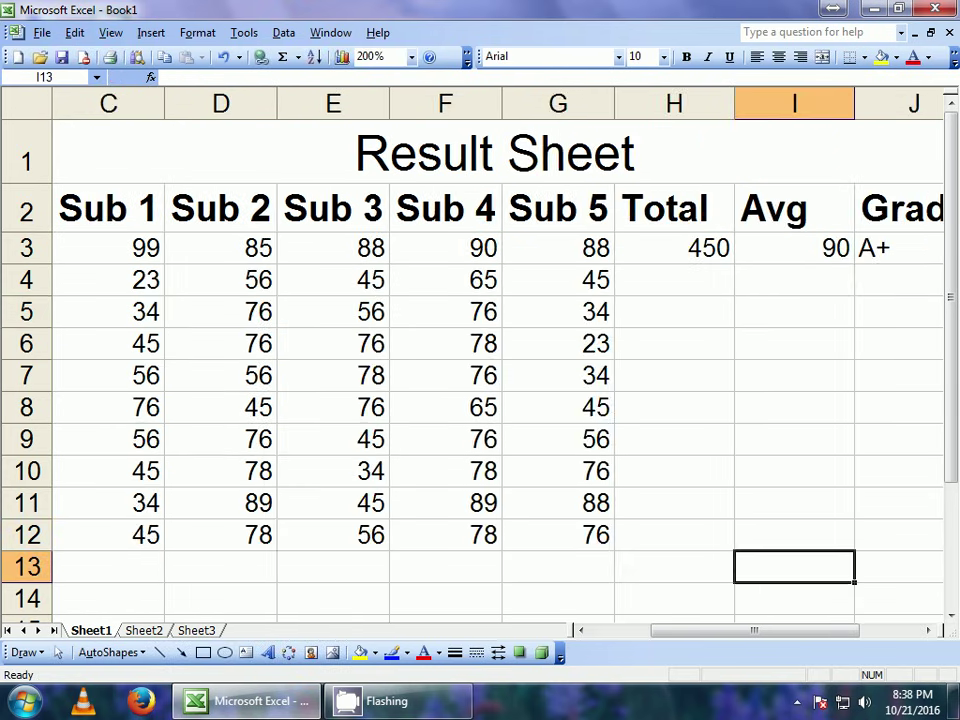
{"action": "key", "text": "Right"}
{"action": "key", "text": "Right"}
{"action": "key", "text": "Right"}
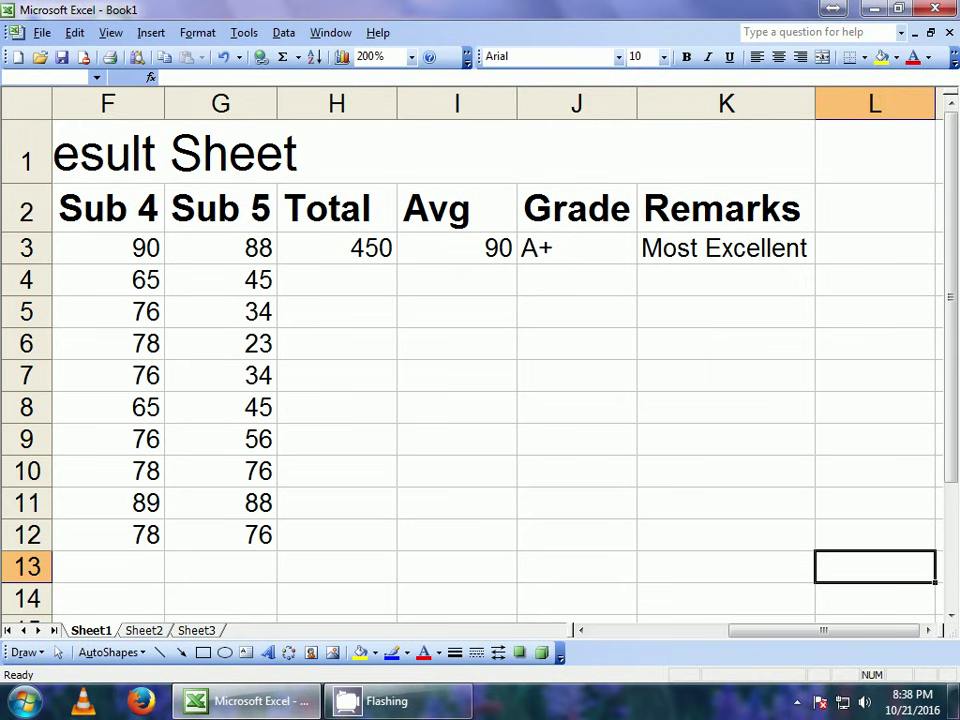
Copy the Total, Avg, Grade and Remarks formulas from H3:K3 down to row 12.
{"action": "left_click_drag", "start_coordinate": [337, 248], "coordinate": [726, 248]}
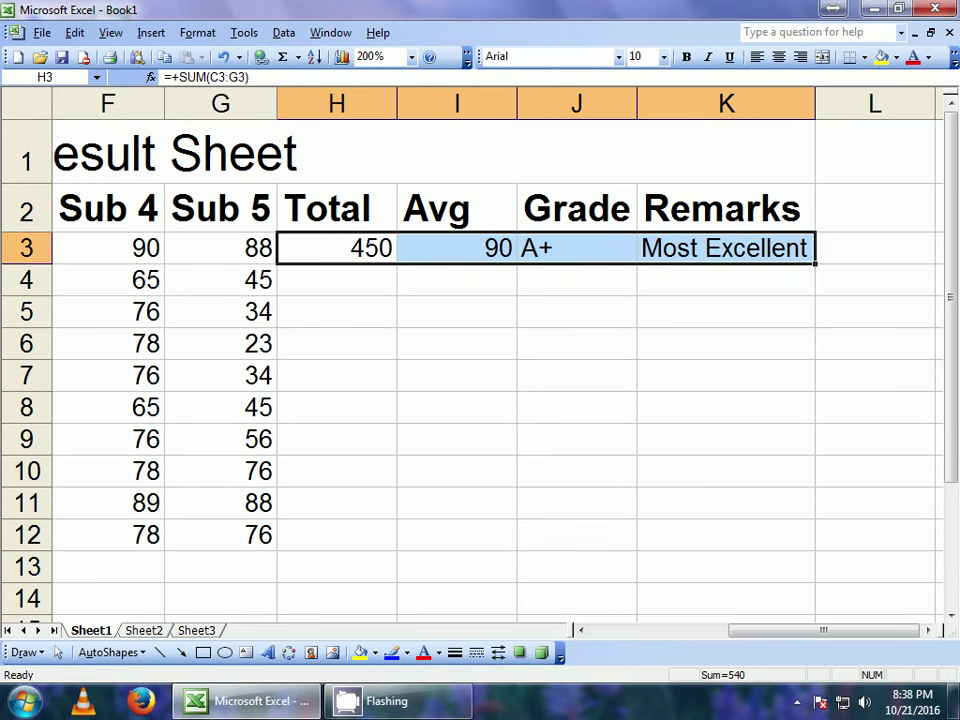
{"action": "left_click_drag", "start_coordinate": [815, 262], "coordinate": [815, 550]}
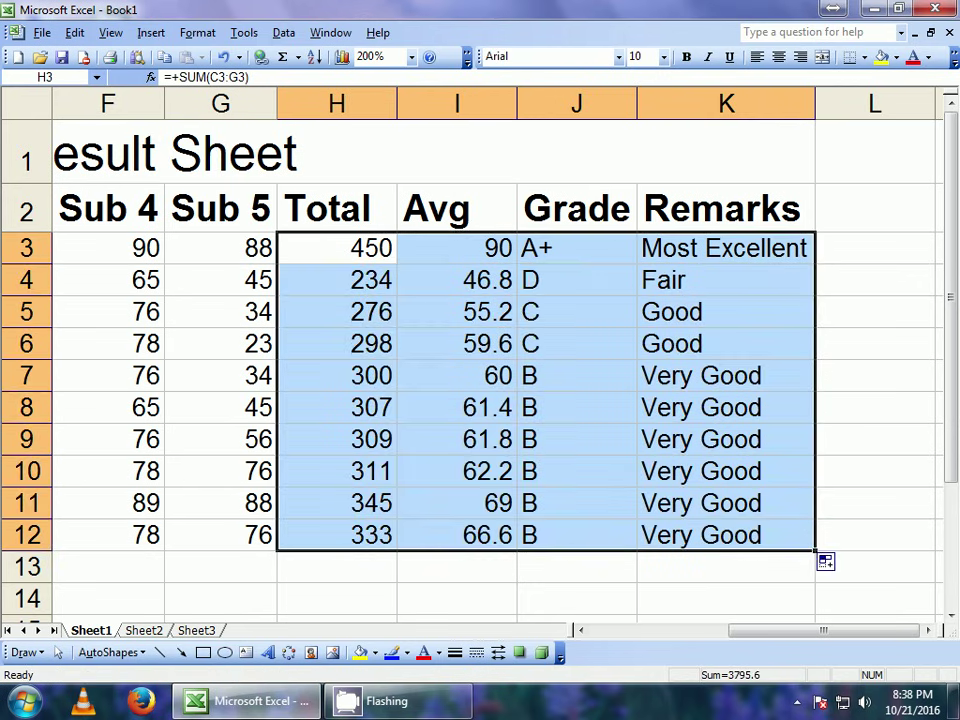
{"action": "left_click", "coordinate": [598, 435]}
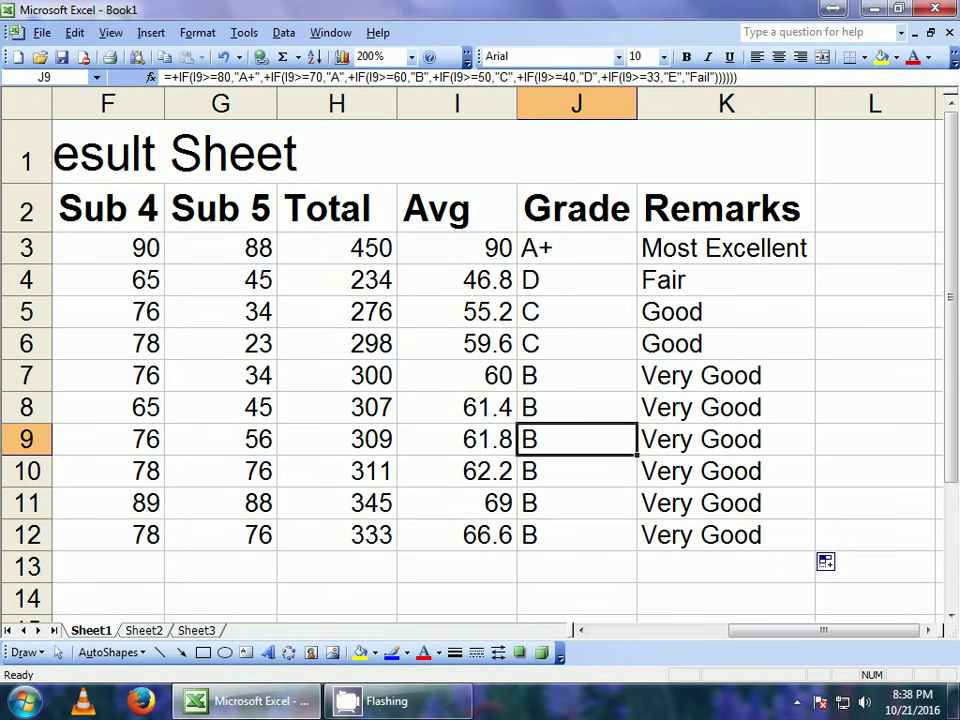
{"action": "left_click", "coordinate": [457, 566]}
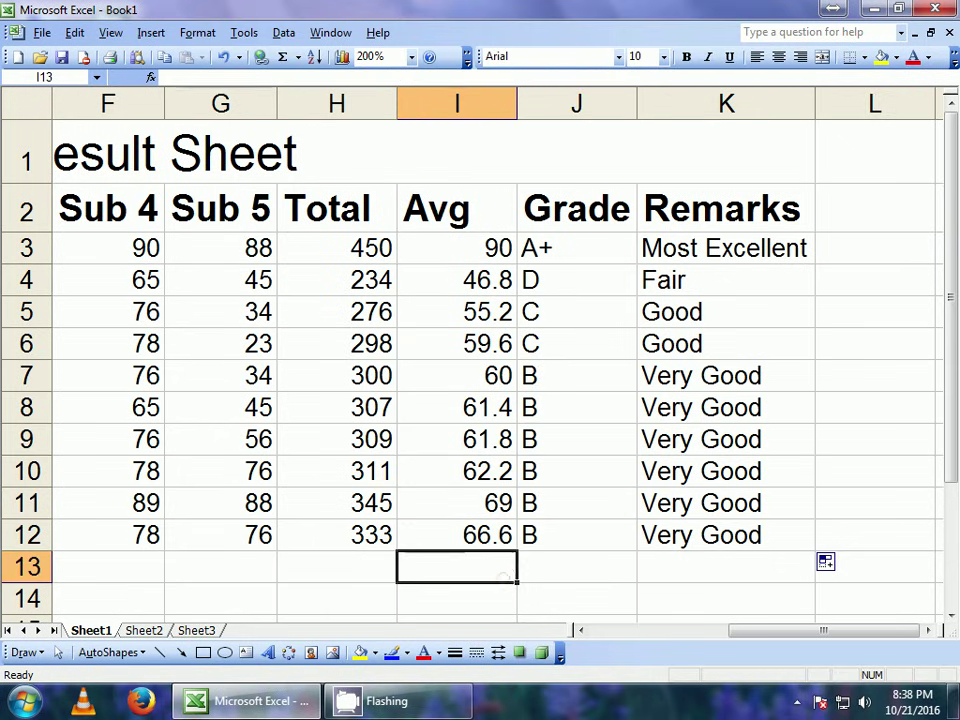
Give the merged Result Sheet title a dark navy fill and white lettering.
{"action": "left_click_drag", "start_coordinate": [476, 152], "coordinate": [815, 550]}
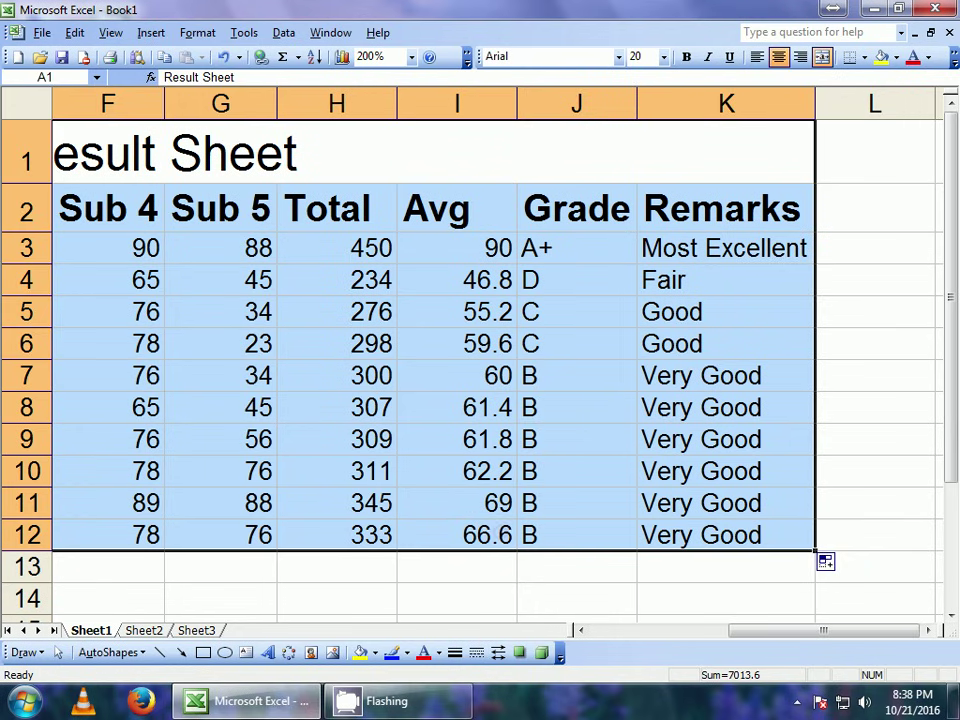
{"action": "left_click", "coordinate": [864, 57]}
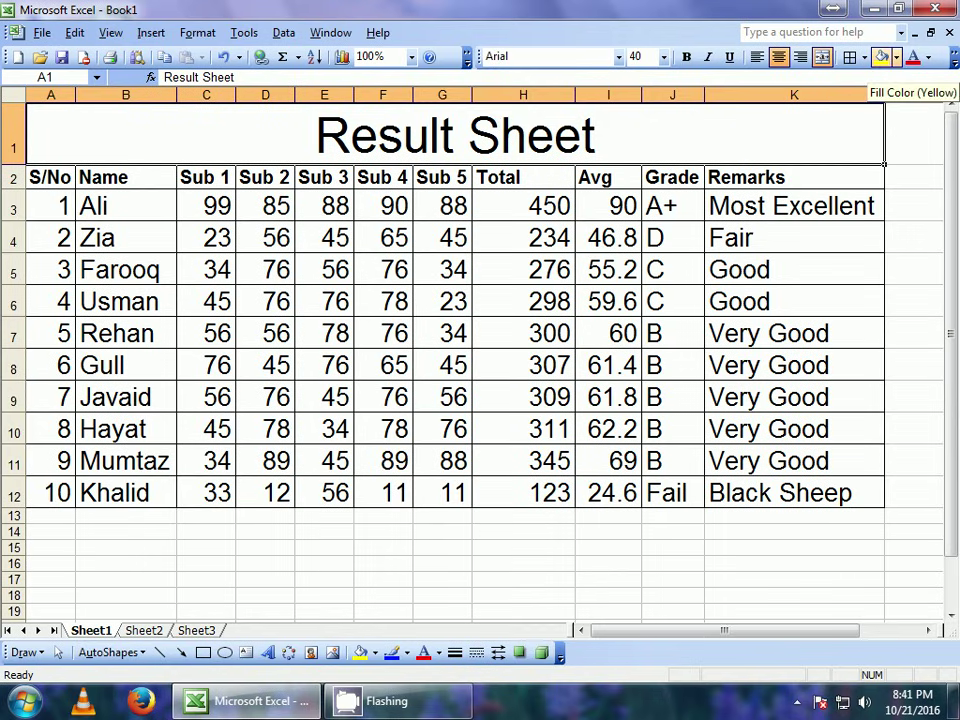
{"action": "left_click", "coordinate": [895, 57]}
{"action": "left_click", "coordinate": [897, 115]}
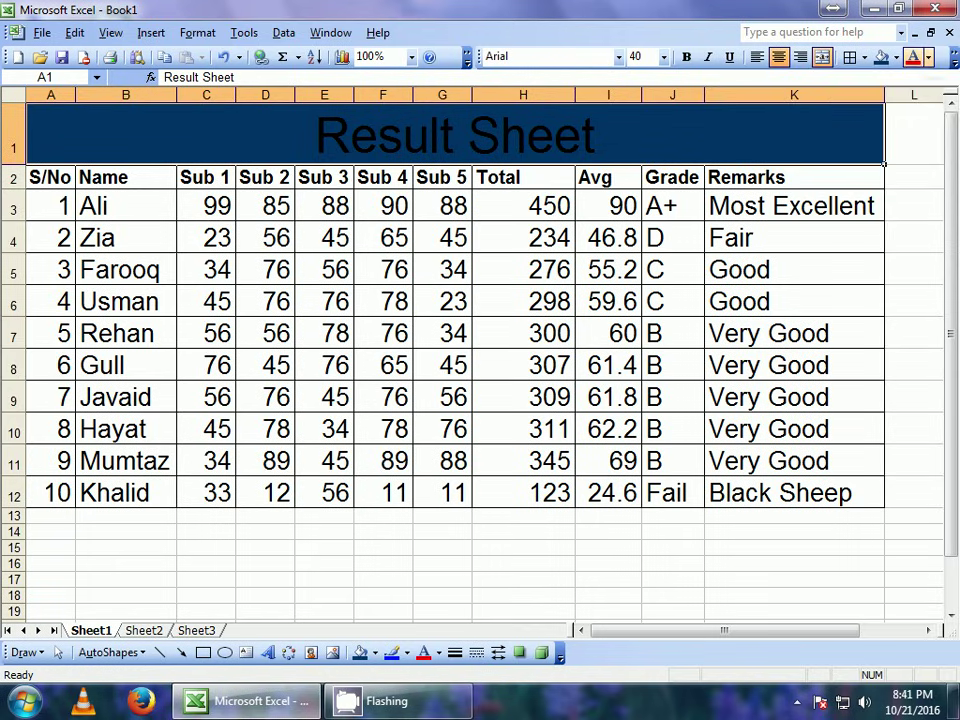
{"action": "left_click", "coordinate": [928, 57]}
{"action": "left_click", "coordinate": [946, 181]}
{"action": "left_click", "coordinate": [628, 338]}
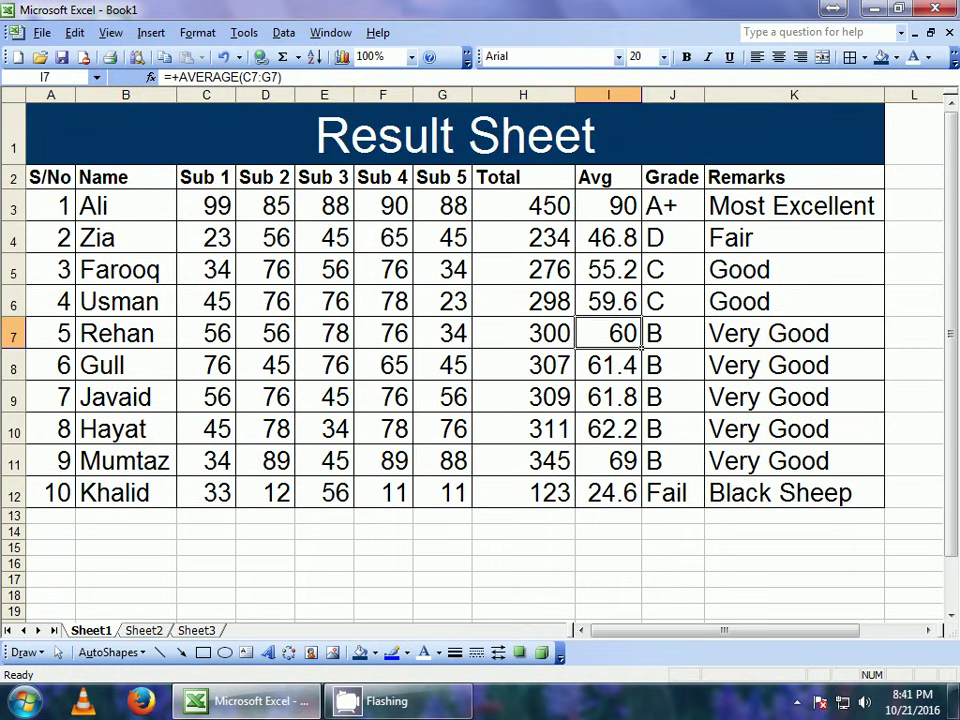
Shade the row 2 column headers light grey.
{"action": "left_click_drag", "start_coordinate": [672, 177], "coordinate": [794, 177]}
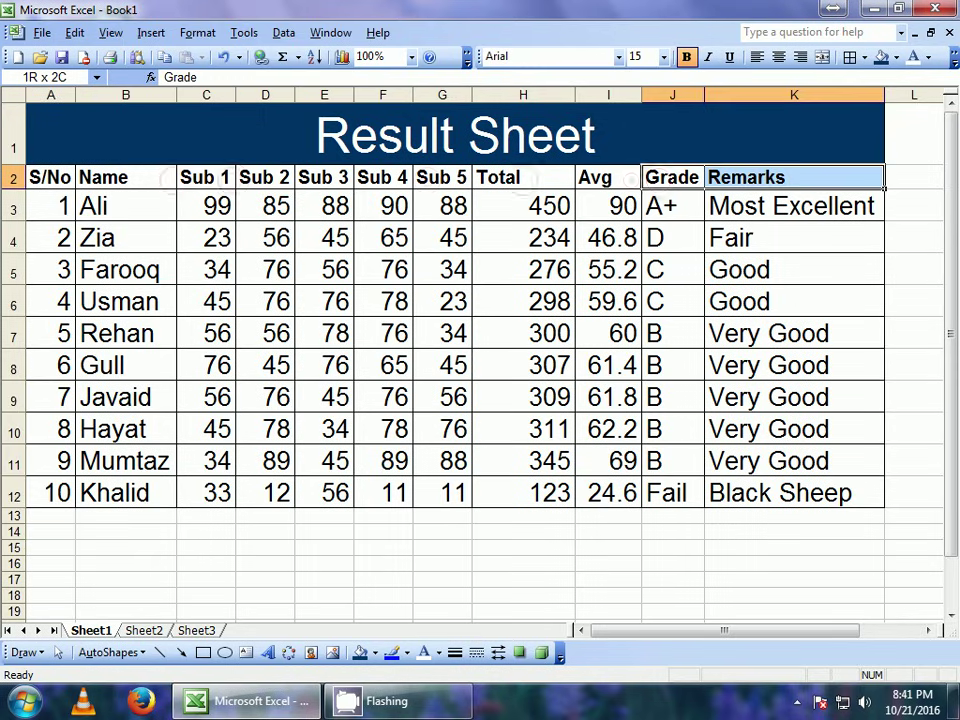
{"action": "left_click", "coordinate": [522, 205]}
{"action": "left_click", "coordinate": [442, 563]}
Enter the note 'Use F2 to edit in cell' in E15 at font size 24.
{"action": "left_click", "coordinate": [324, 579]}
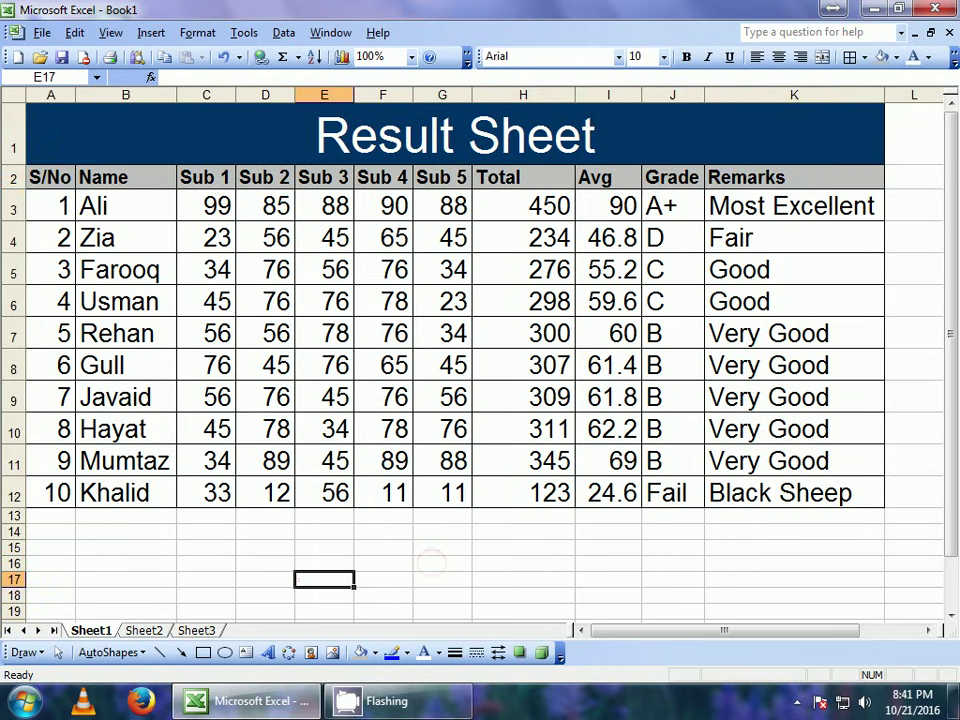
{"action": "left_click", "coordinate": [324, 547]}
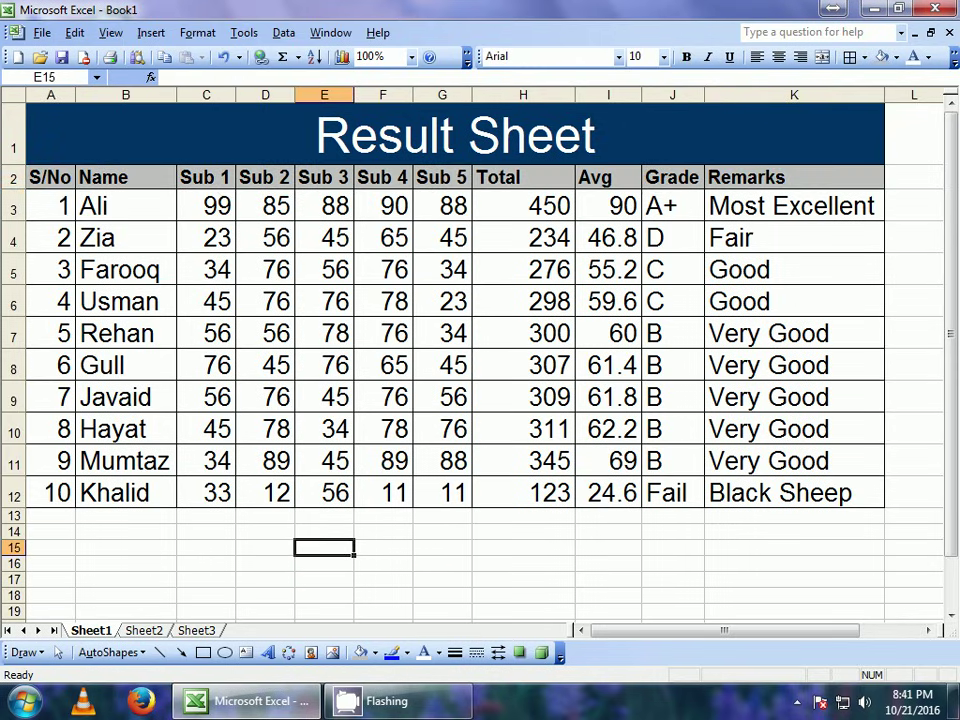
{"action": "type", "text": "Use"}
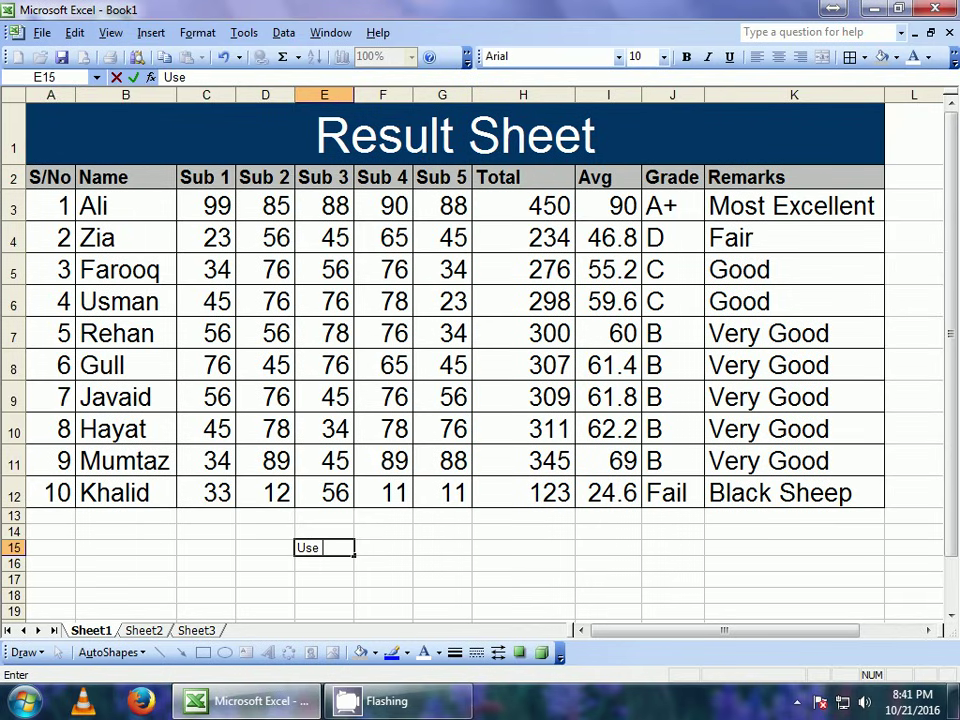
{"action": "key", "text": "BackSpace"}
{"action": "key", "text": "BackSpace"}
{"action": "key", "text": "BackSpace"}
{"action": "left_click", "coordinate": [663, 57]}
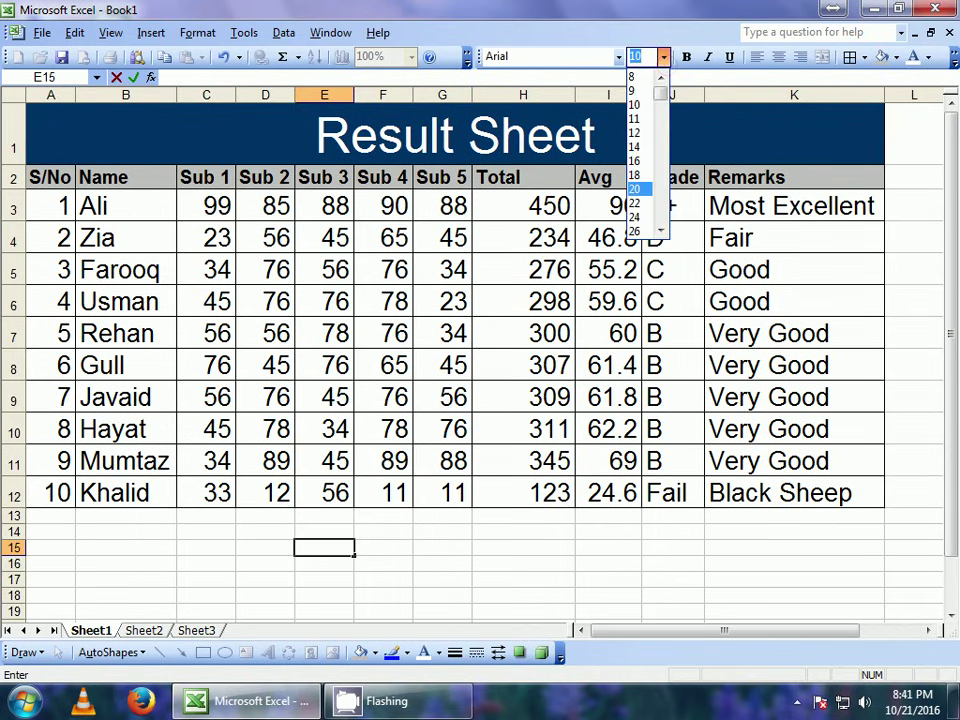
{"action": "left_click", "coordinate": [638, 212]}
{"action": "type", "text": "U"}
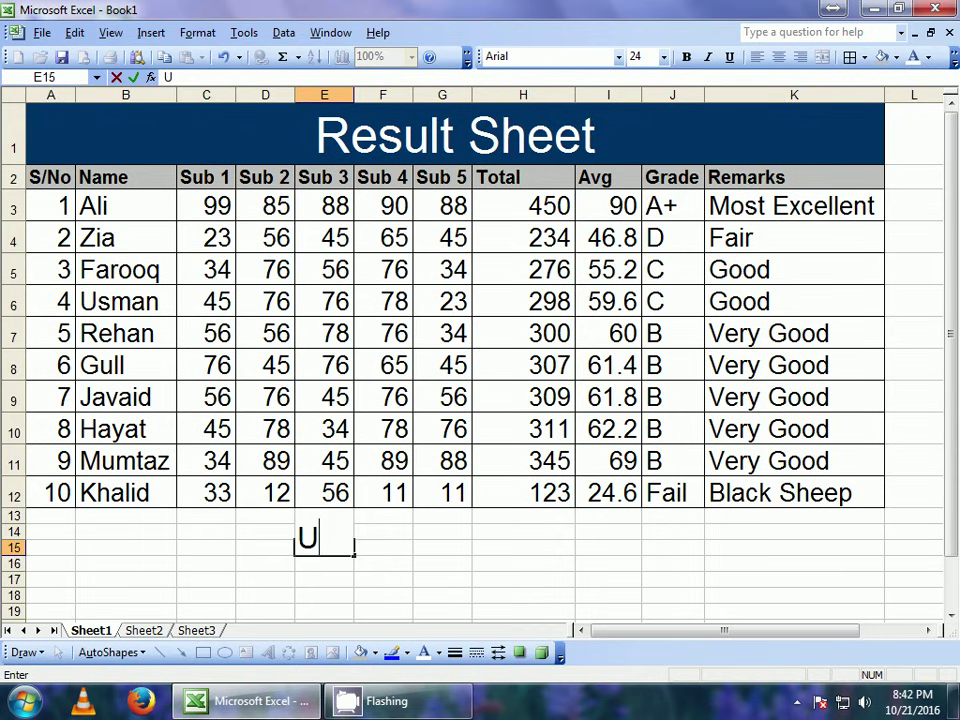
{"action": "type", "text": "se"}
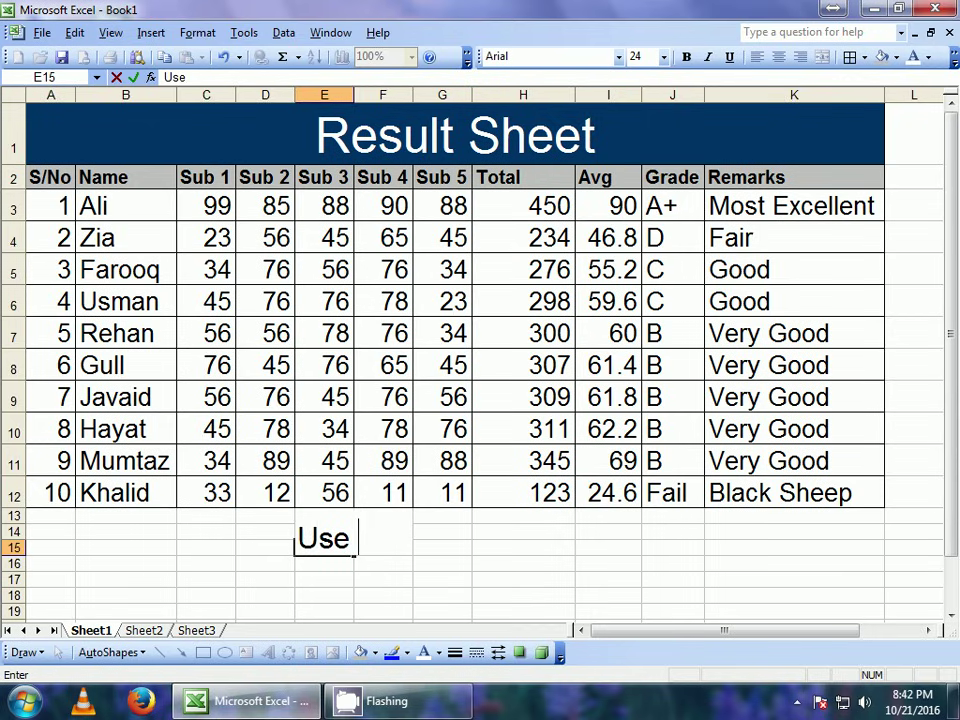
{"action": "type", "text": " F2"}
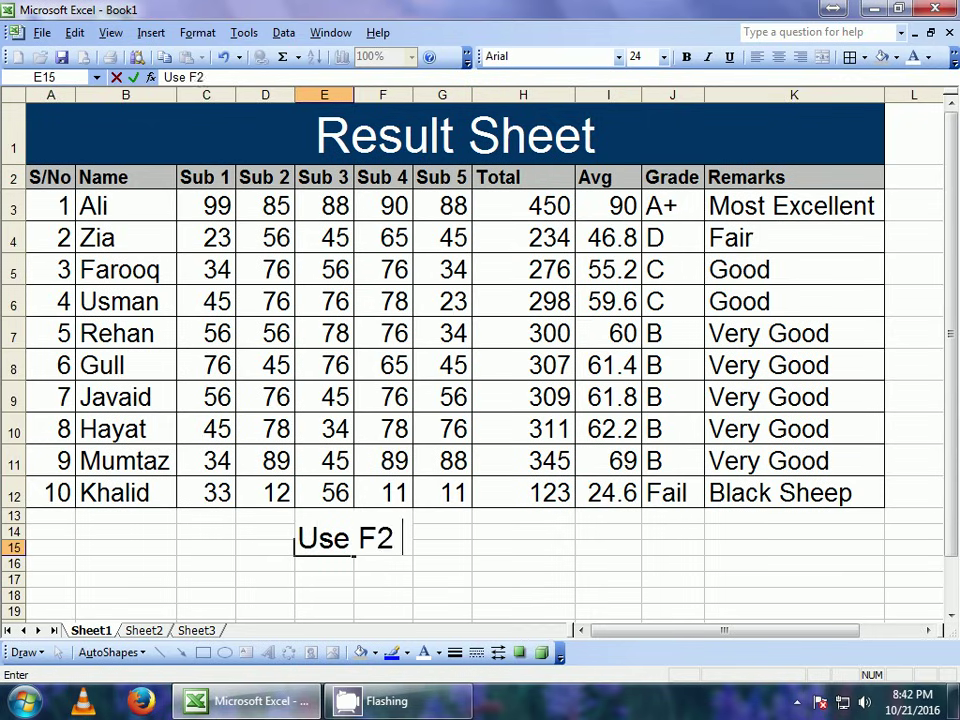
{"action": "type", "text": " to ed"}
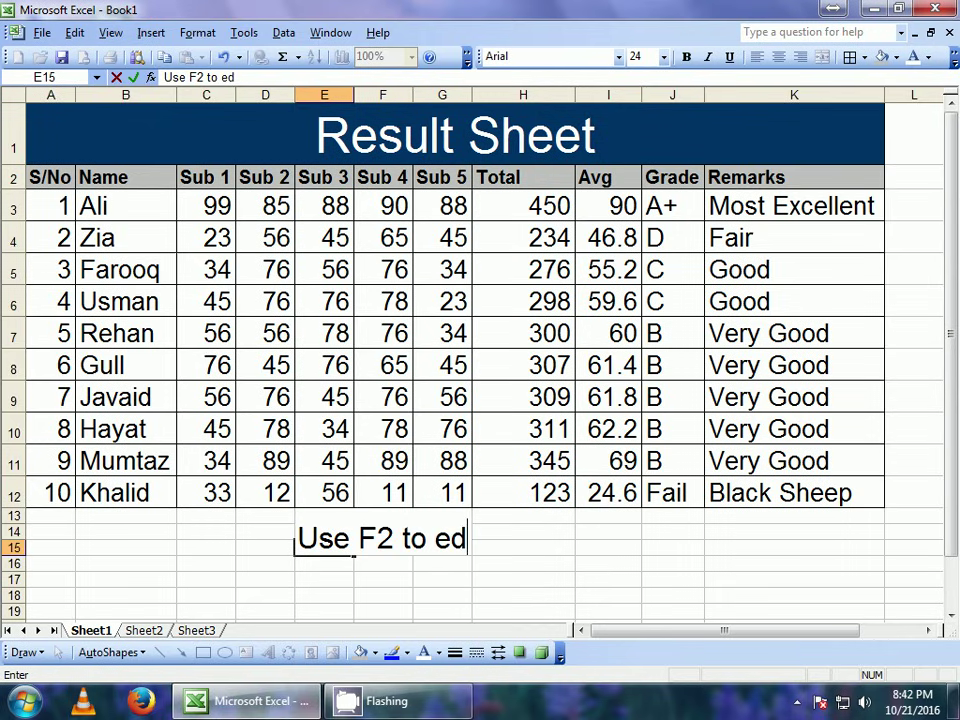
{"action": "type", "text": "it in "}
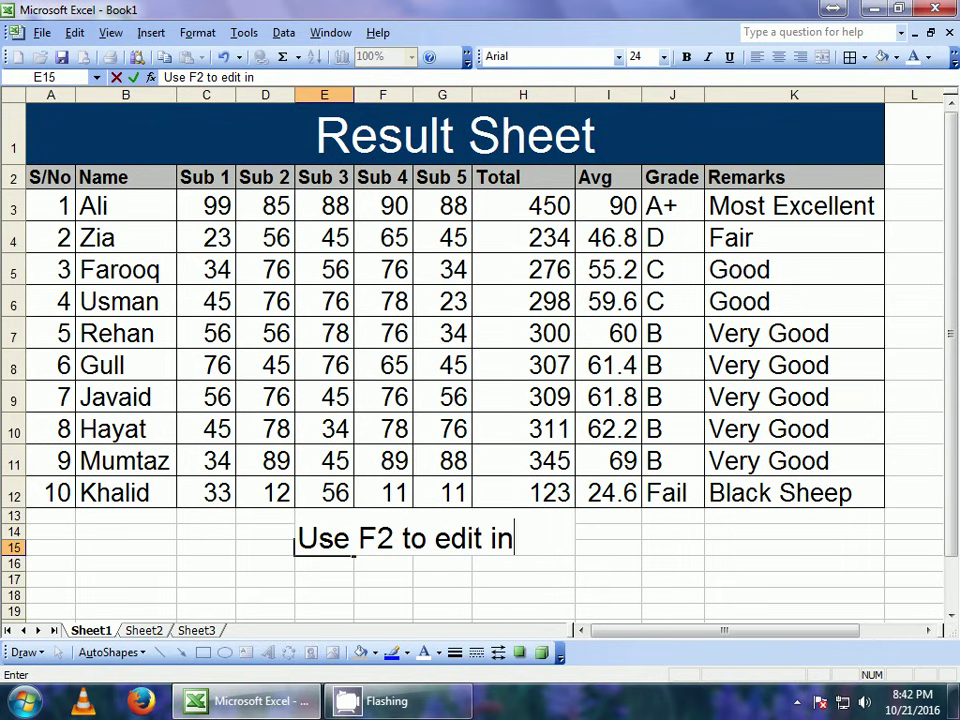
{"action": "type", "text": "cell"}
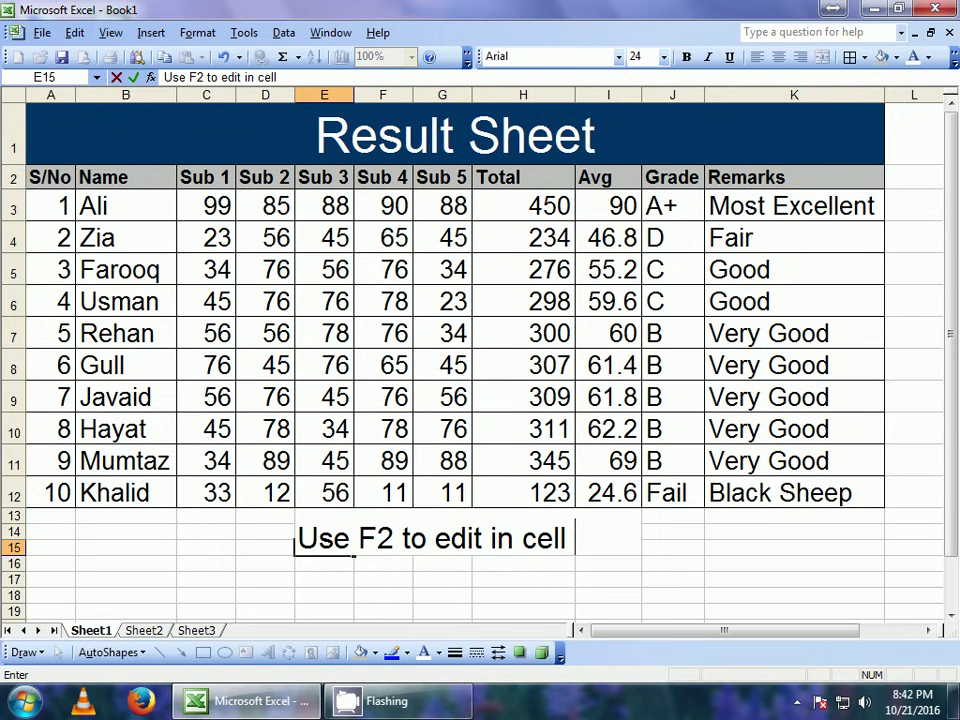
{"action": "key", "text": "Return"}
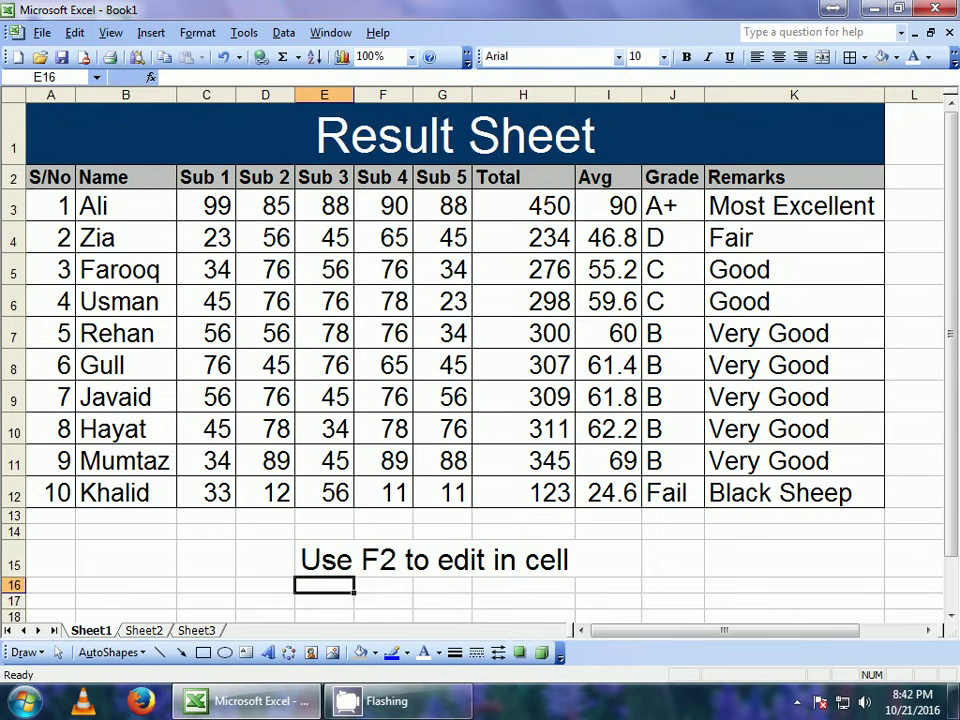
{"action": "double_click", "coordinate": [672, 205]}
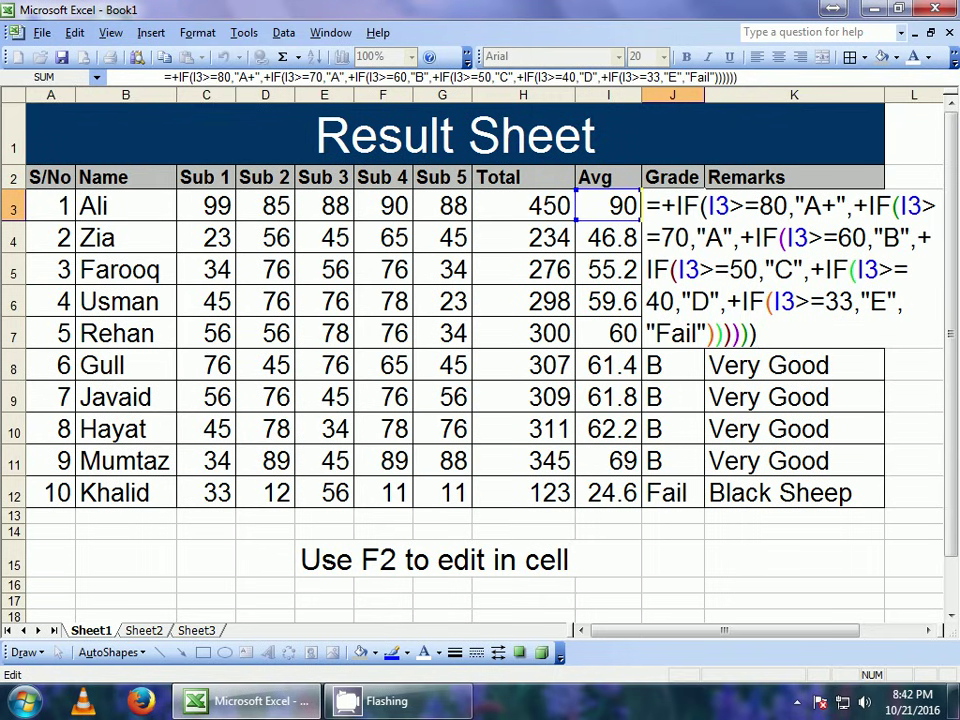
{"action": "key", "text": "Return"}
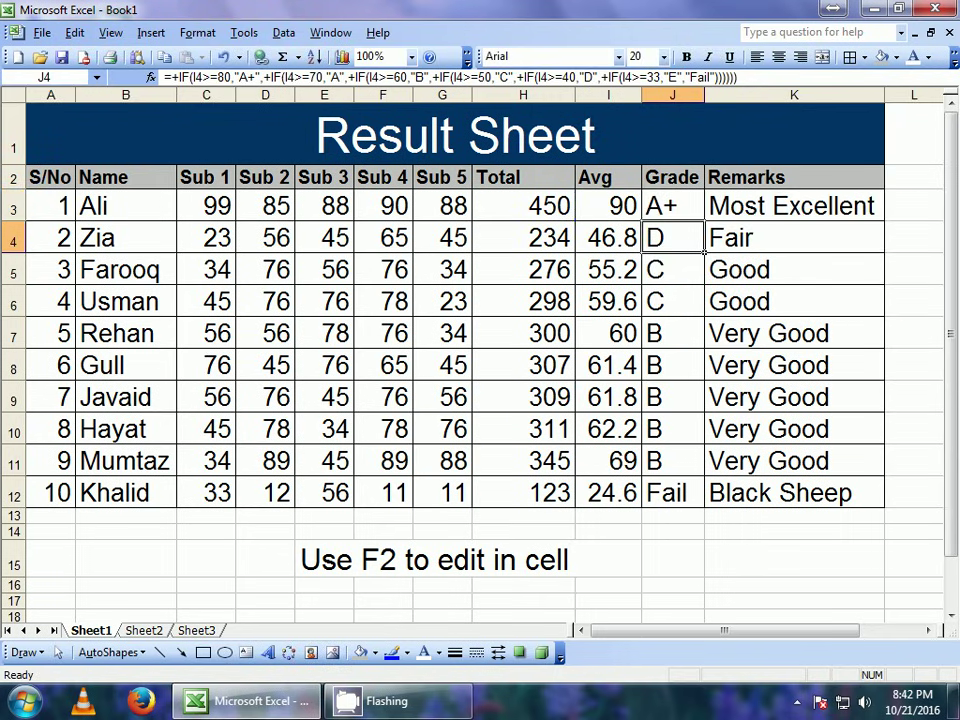
{"action": "left_click", "coordinate": [794, 205]}
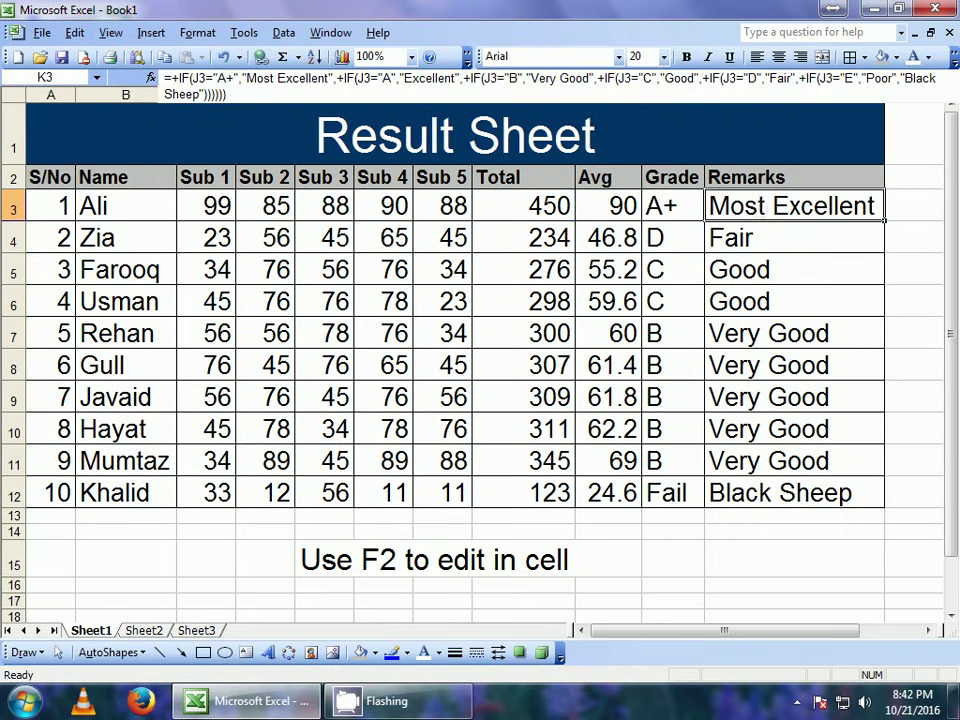
{"action": "key", "text": "F2"}
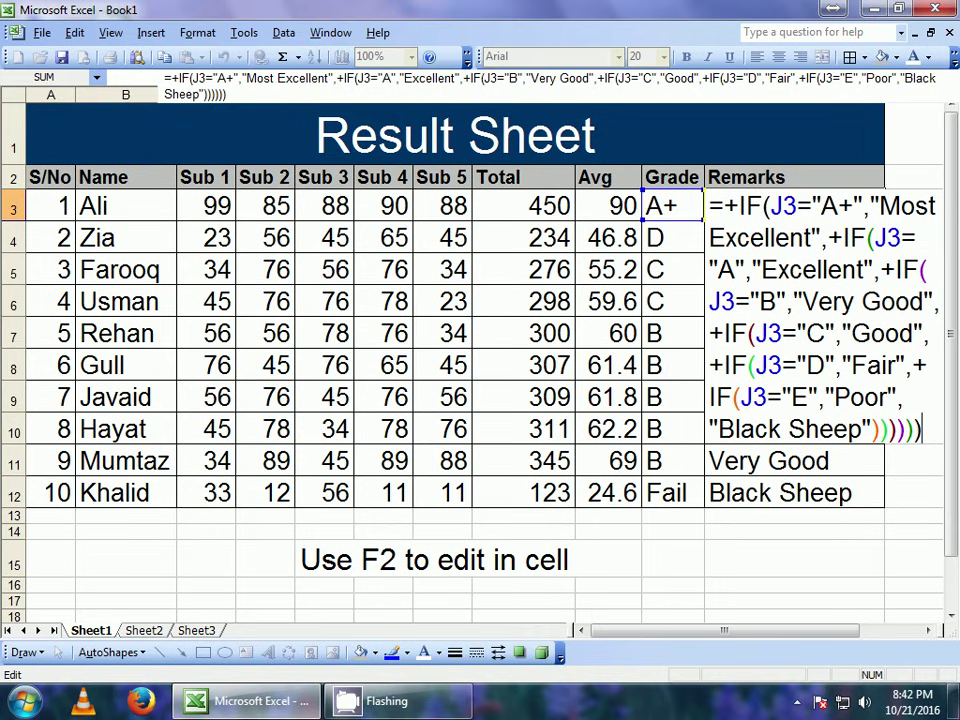
{"action": "key", "text": "Return"}
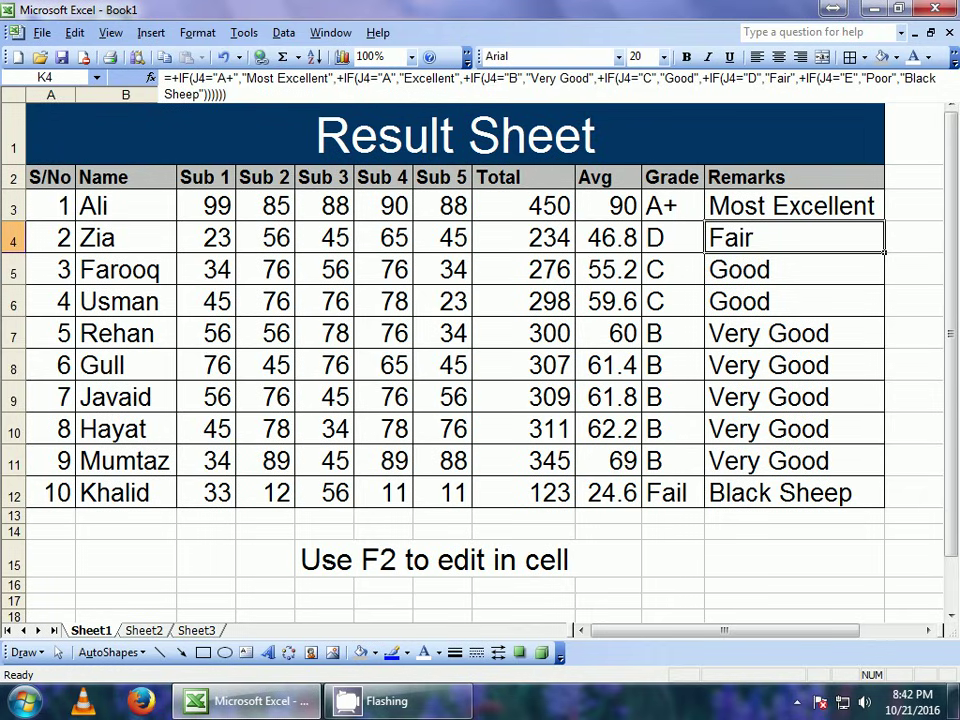
{"action": "left_click", "coordinate": [324, 560]}
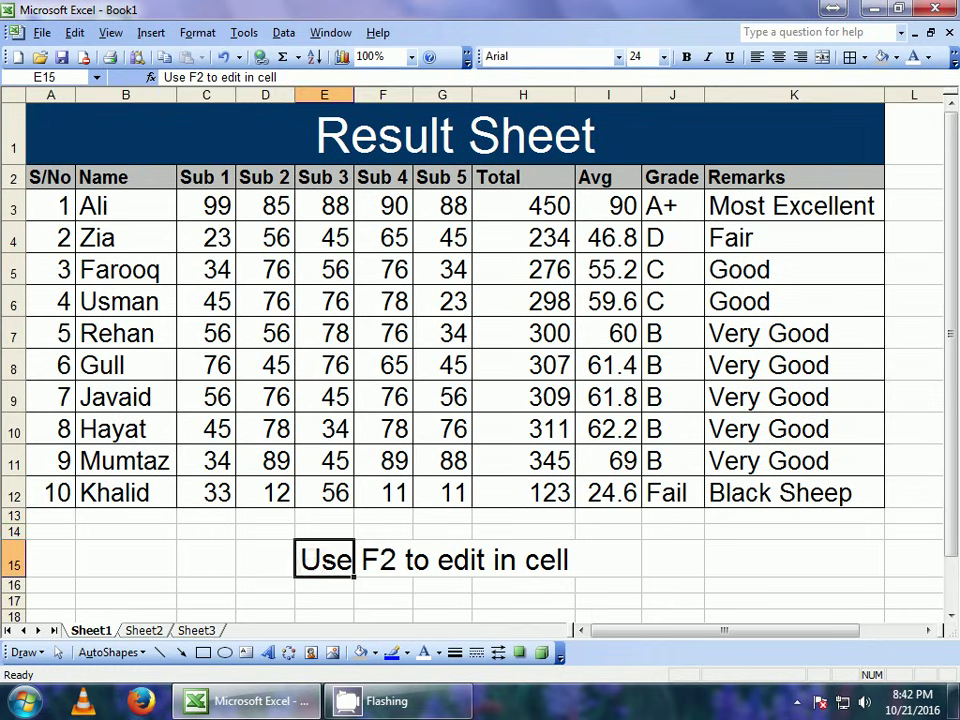
Overwrite the note in E15 with 'Thanks for Watching'.
{"action": "type", "text": "Thanks "}
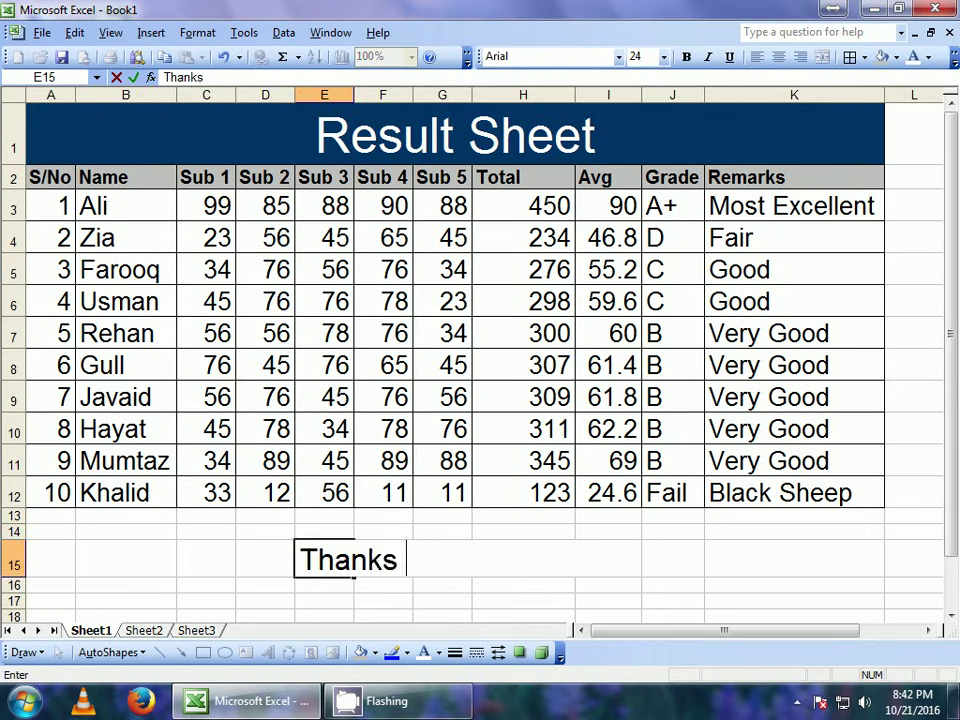
{"action": "type", "text": "for "}
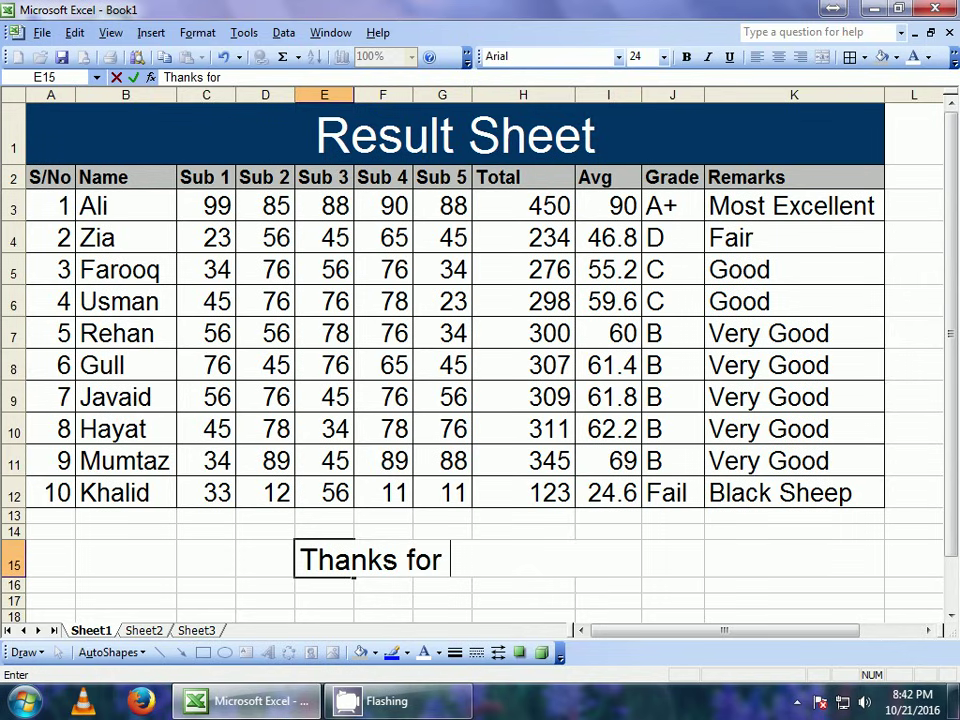
{"action": "type", "text": "Watc"}
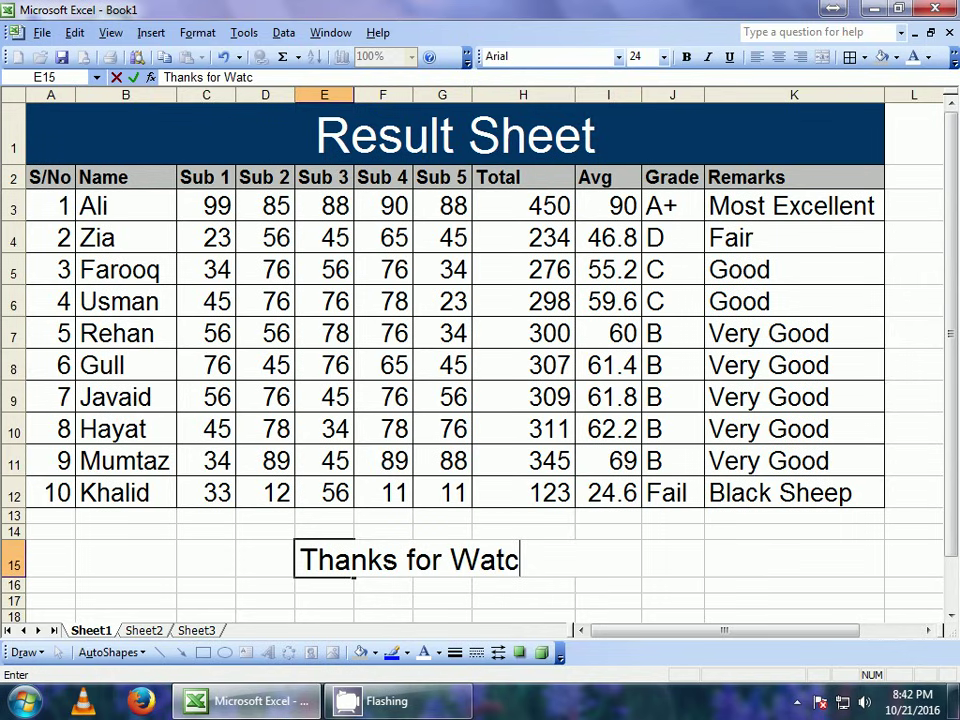
{"action": "type", "text": "hing"}
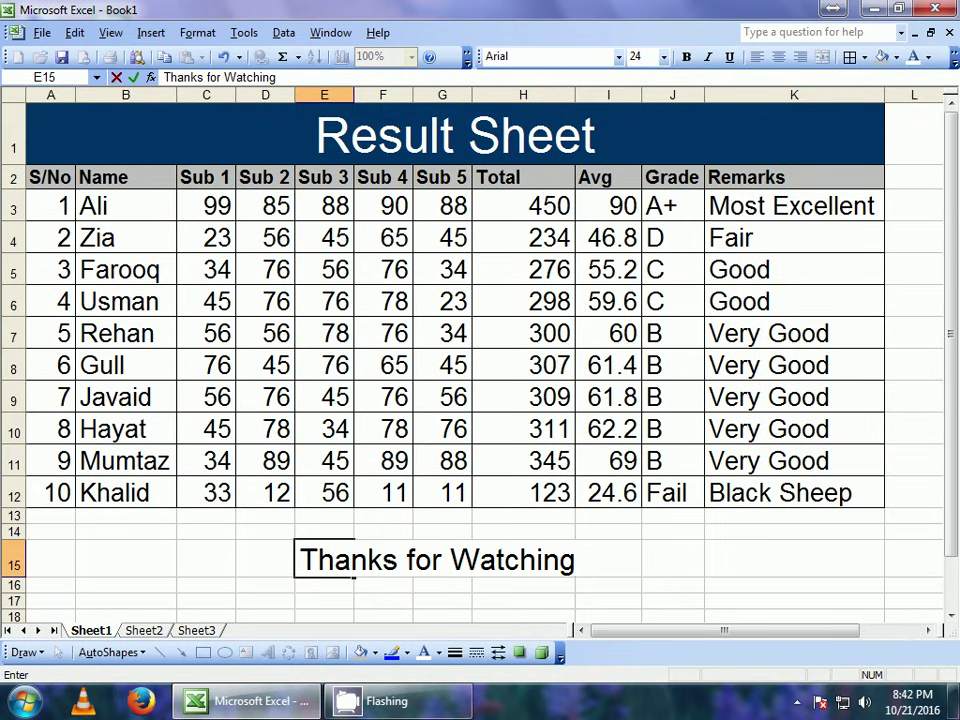
{"action": "key", "text": "Return"}
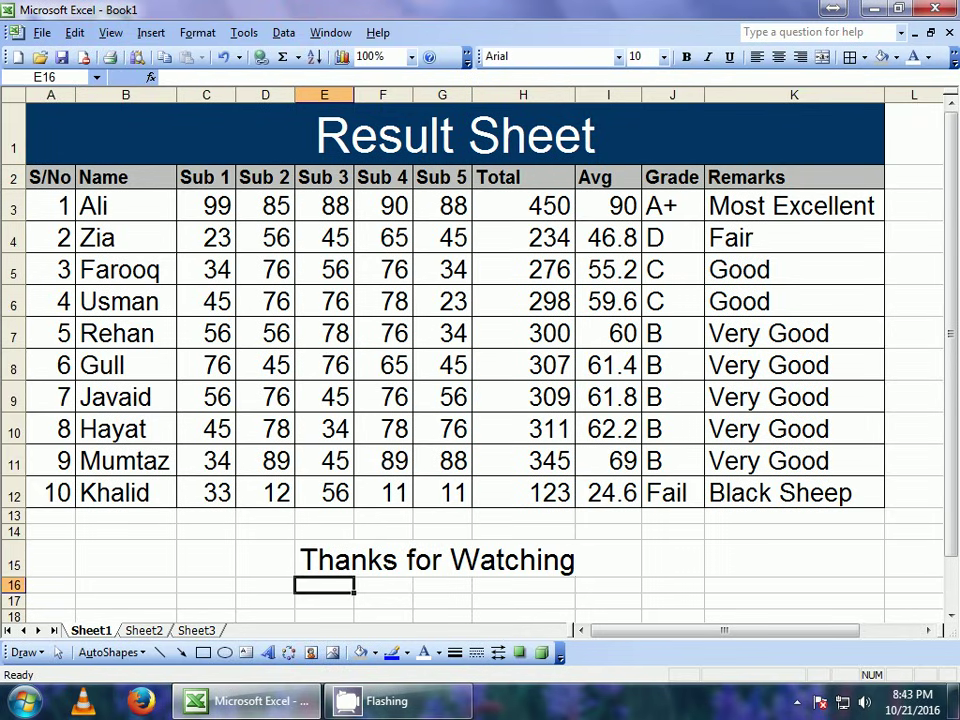
{"action": "type", "text": "A"}
{"action": "key", "text": "BackSpace"}
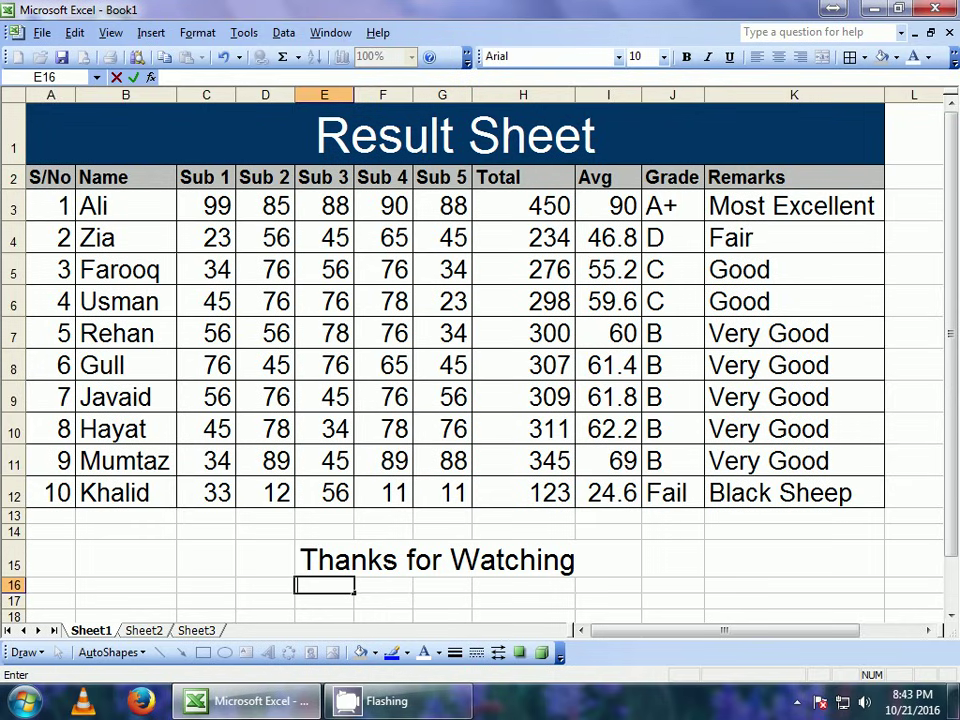